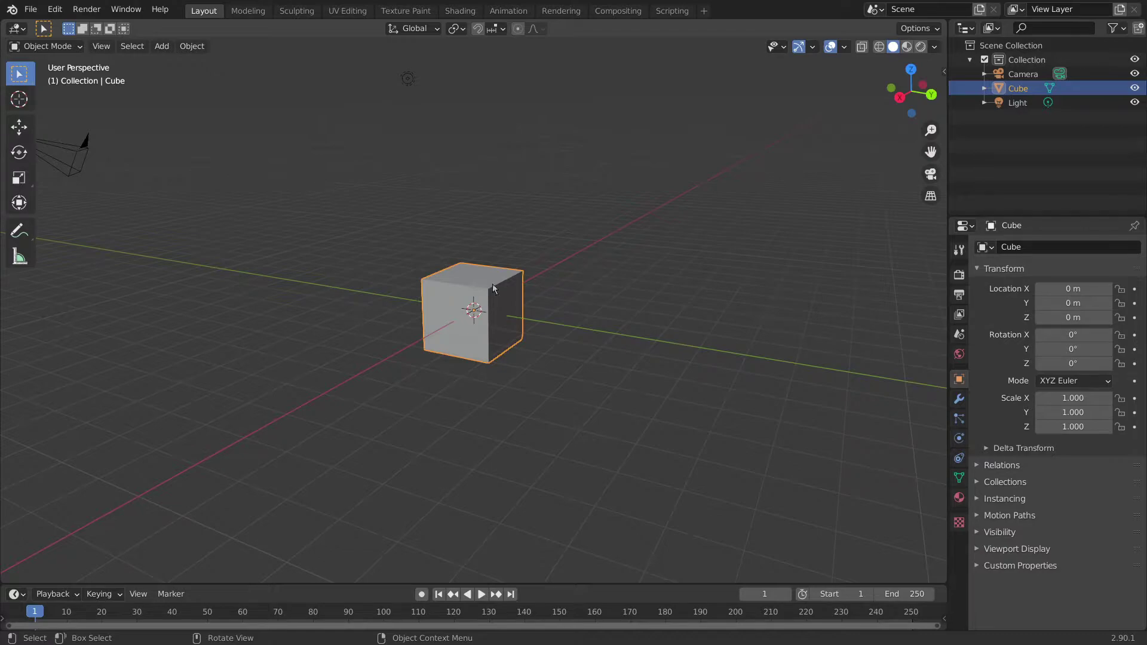
- Move the cube up along the Z axis to a height of about 3.93 m
key("g")
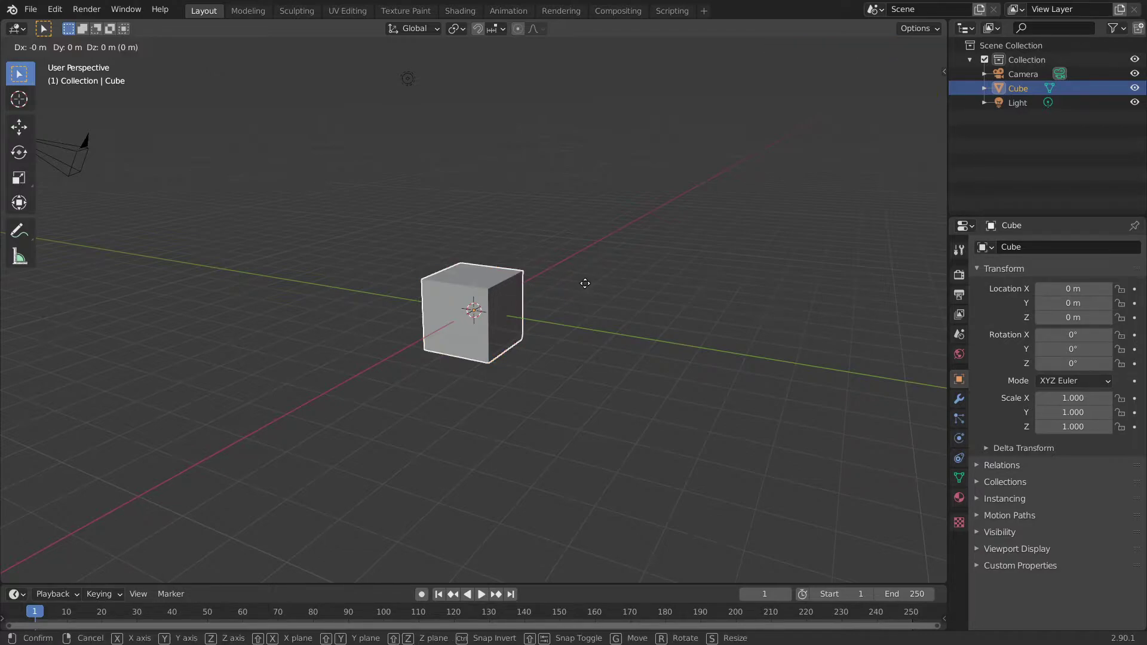
key("z")
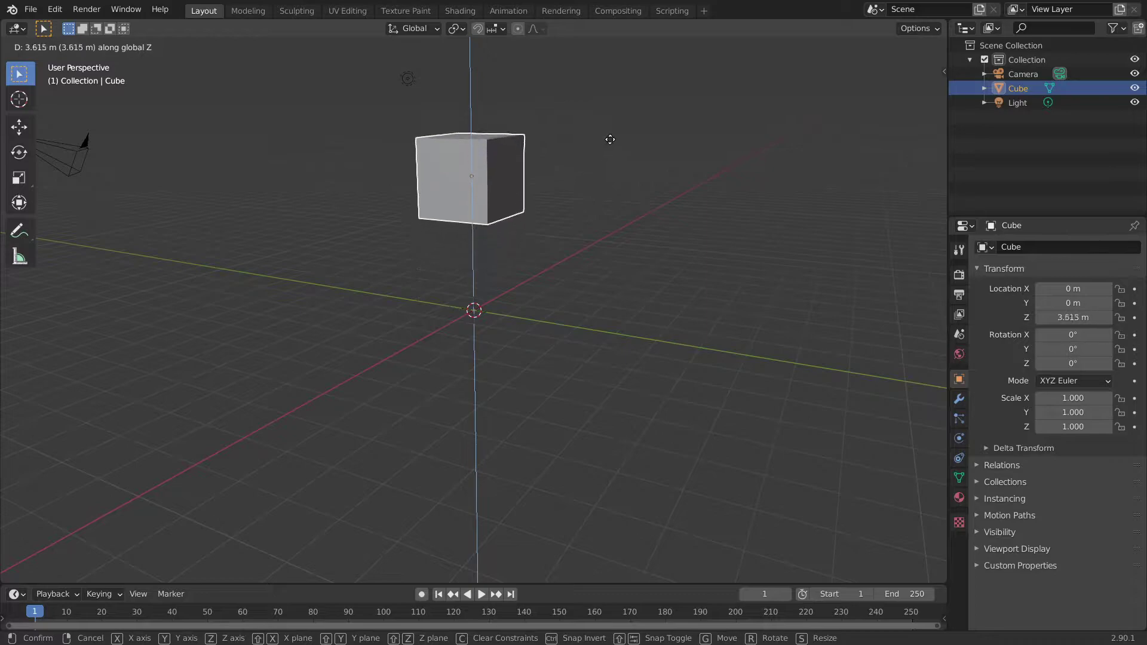
left_click(618, 139)
- Add a plane mesh at the origin below the cube and scale it up uniformly to about 7.06
middle_click_drag(618, 138, 555, 209)
key("shift+a")
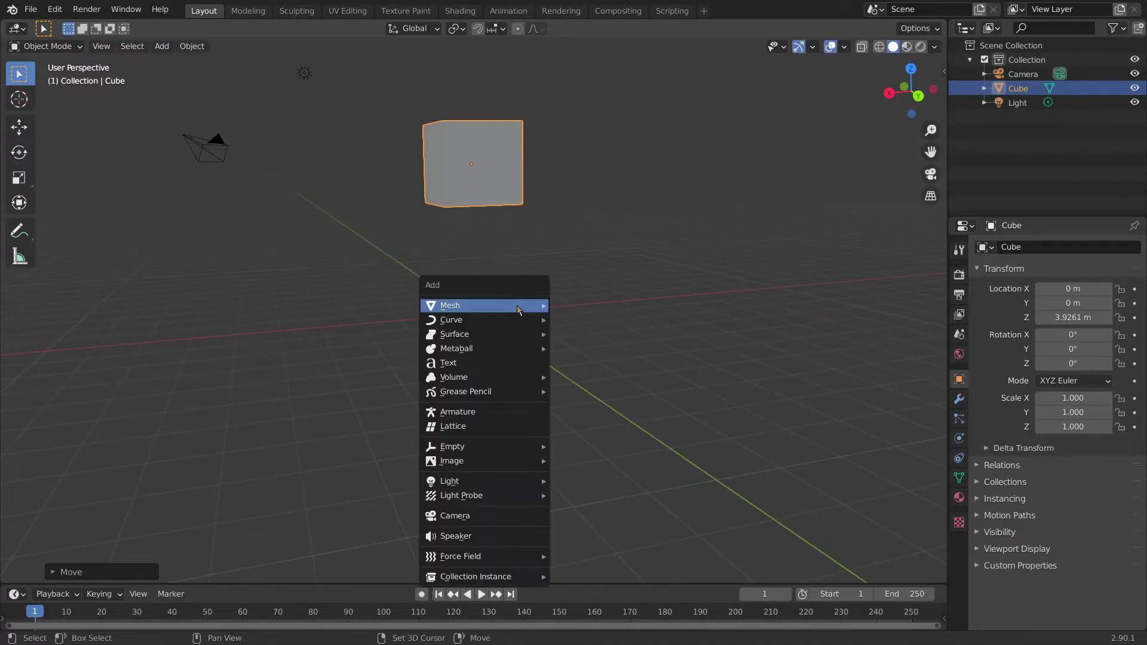
mouse_move(517, 306)
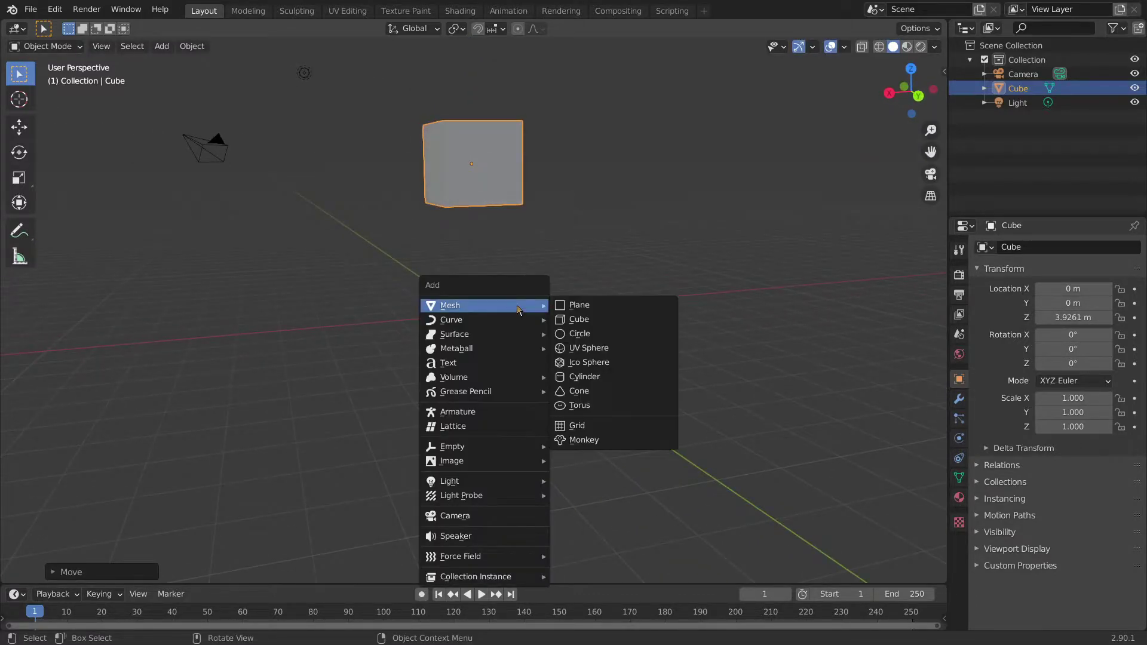
left_click(579, 305)
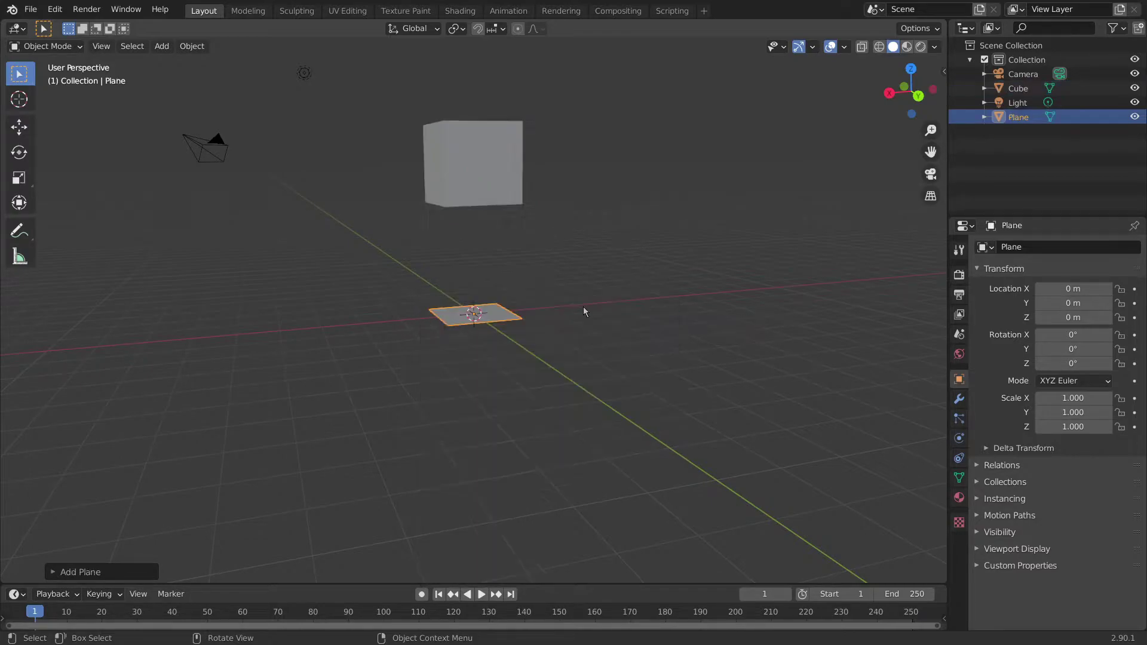
middle_click_drag(541, 319, 545, 314)
key("s")
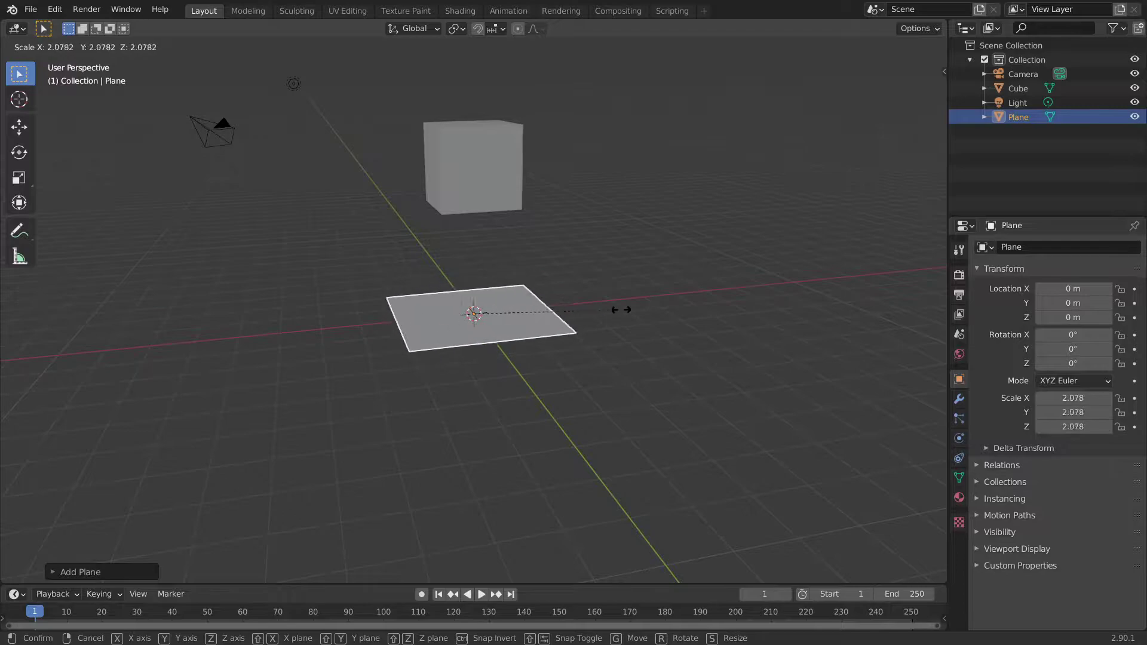
left_click(867, 291)
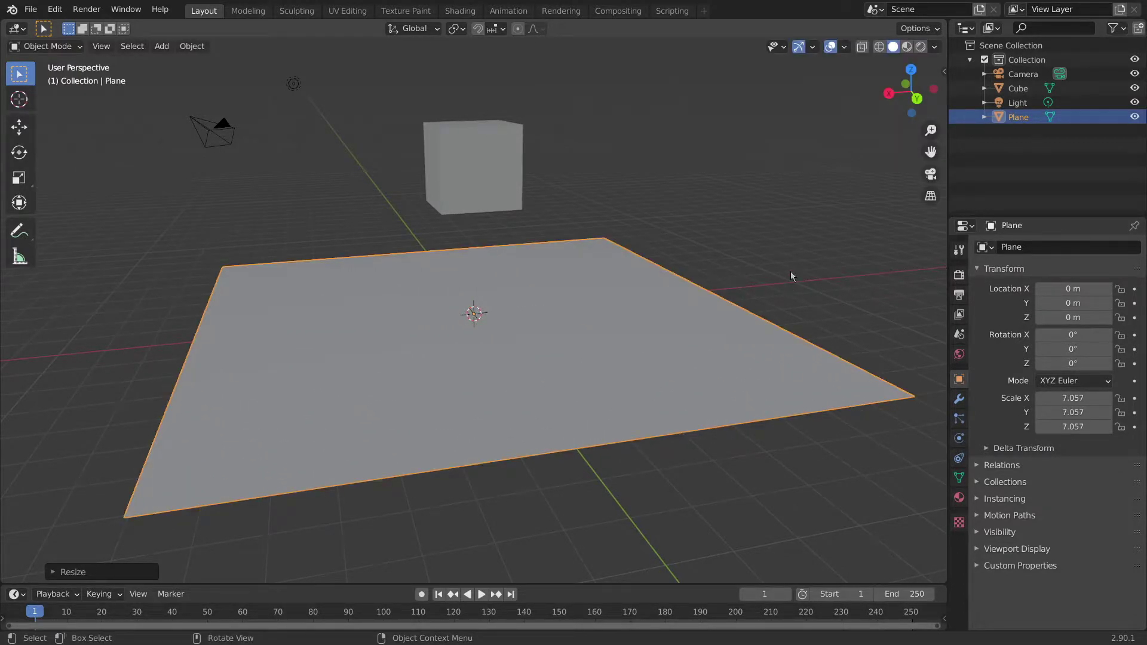
scroll(626, 214, "down", 5)
middle_click_drag(674, 303, 576, 283)
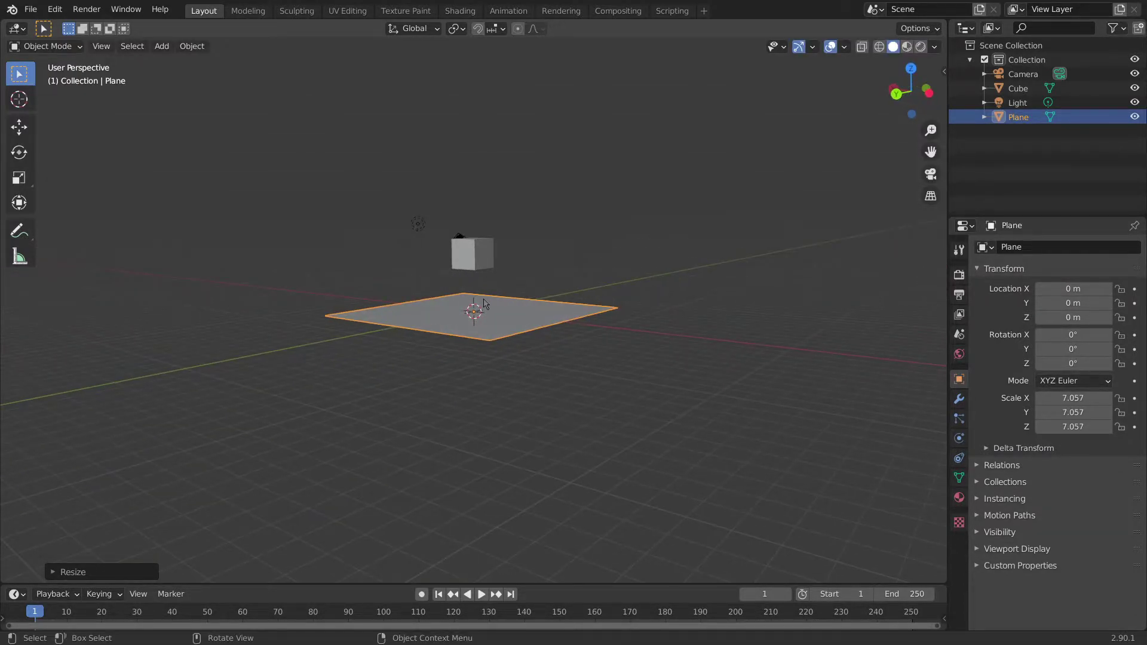
middle_click_drag(483, 303, 555, 328)
left_click(547, 339)
middle_click_drag(679, 295, 556, 315)
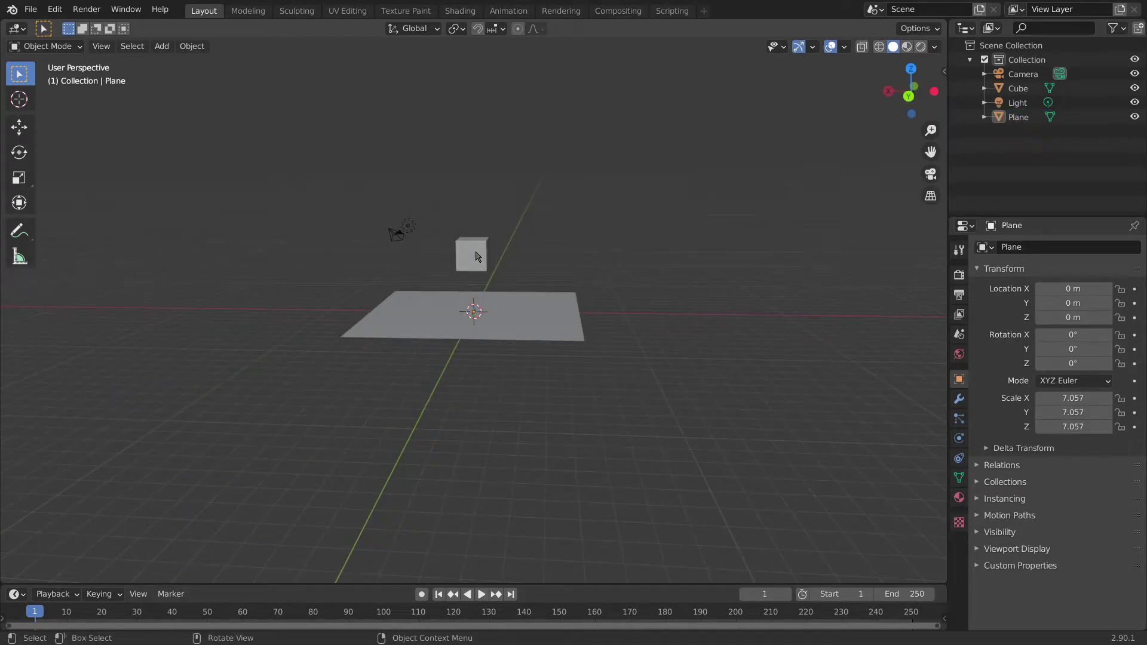
left_click(477, 257)
key("g")
key("z")
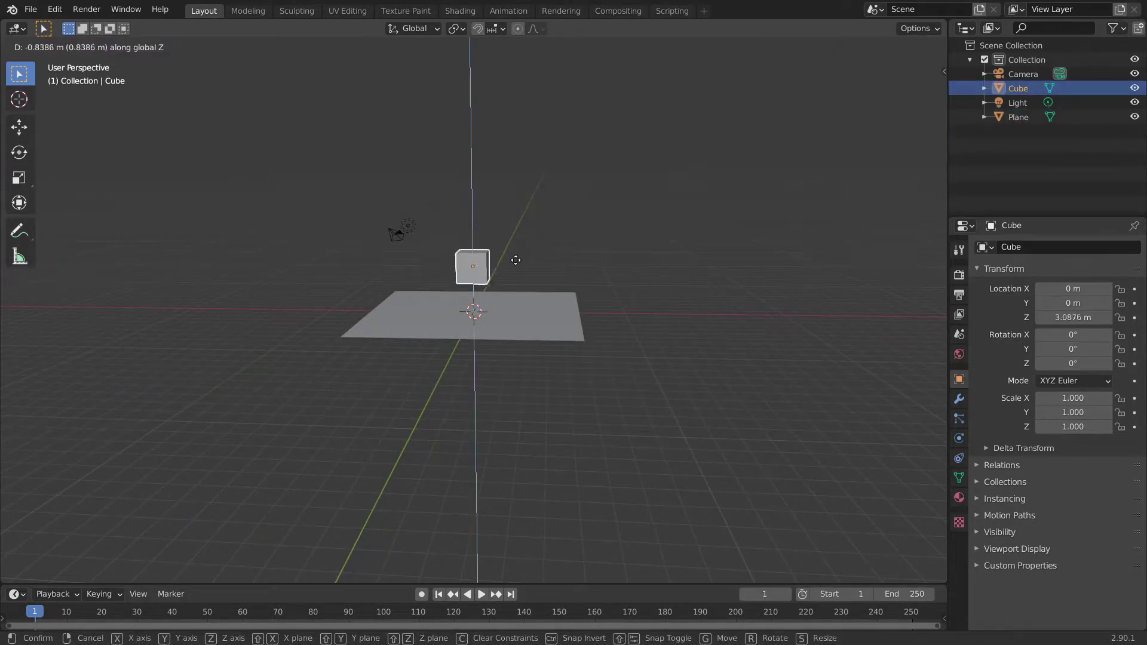
left_click(527, 285)
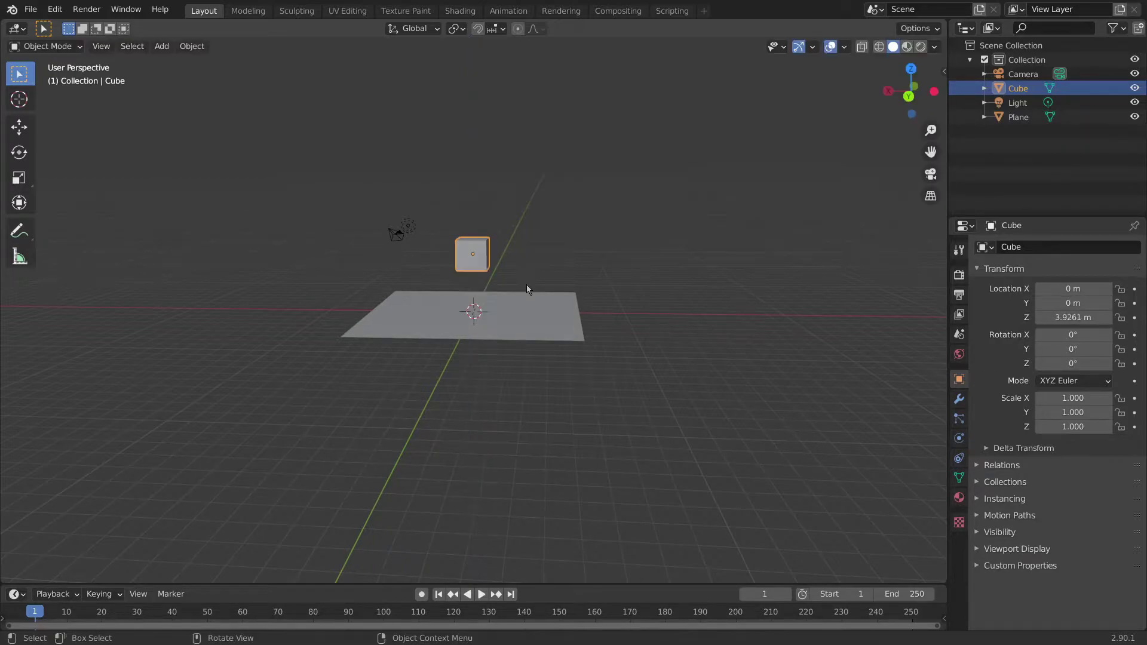
- Add a Solidify modifier to the plane beneath the cube
middle_click_drag(526, 285, 655, 328)
scroll(532, 293, "up", 5)
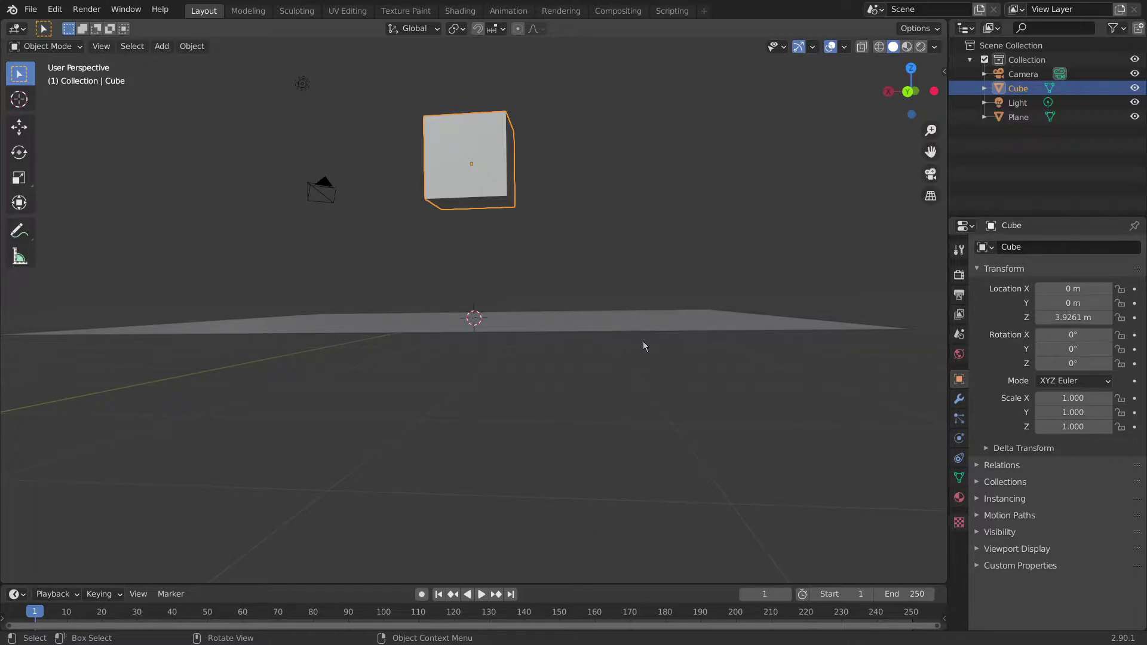
middle_click_drag(652, 342, 628, 363)
scroll(624, 371, "down", 3)
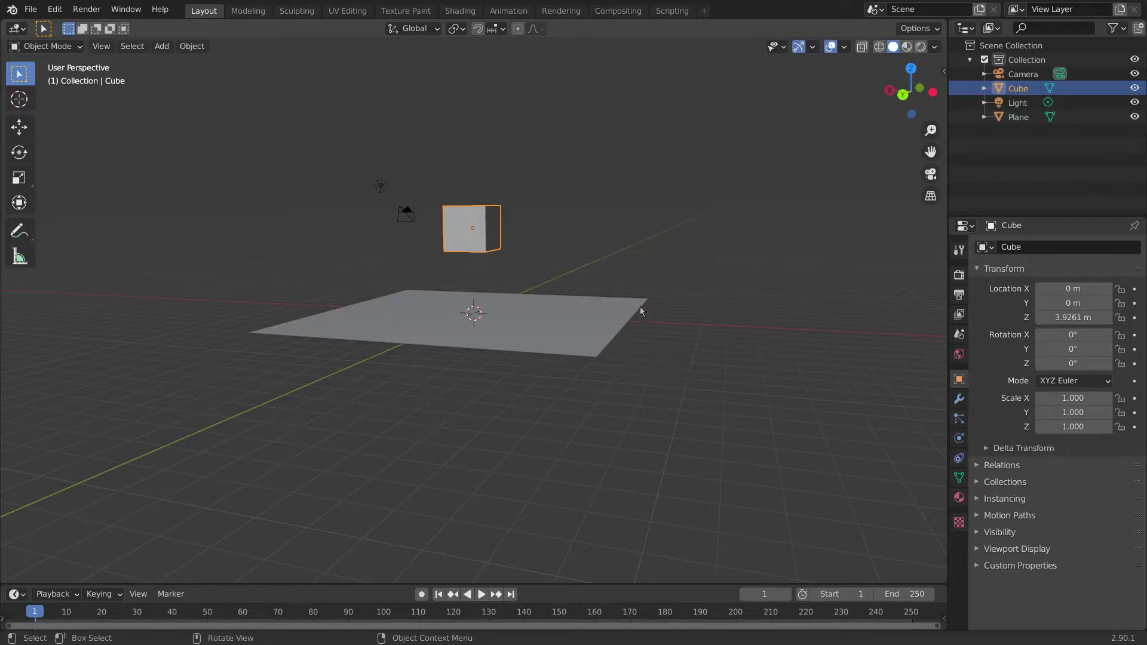
left_click(589, 315)
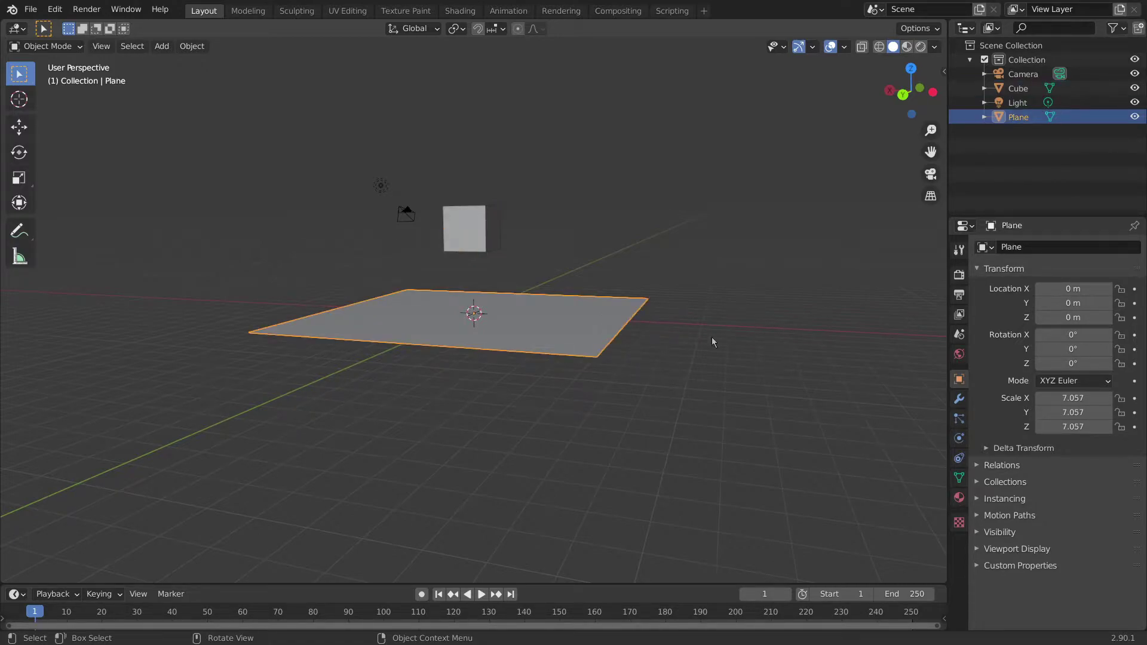
left_click(958, 399)
left_click_drag(944, 387, 875, 387)
left_click(942, 246)
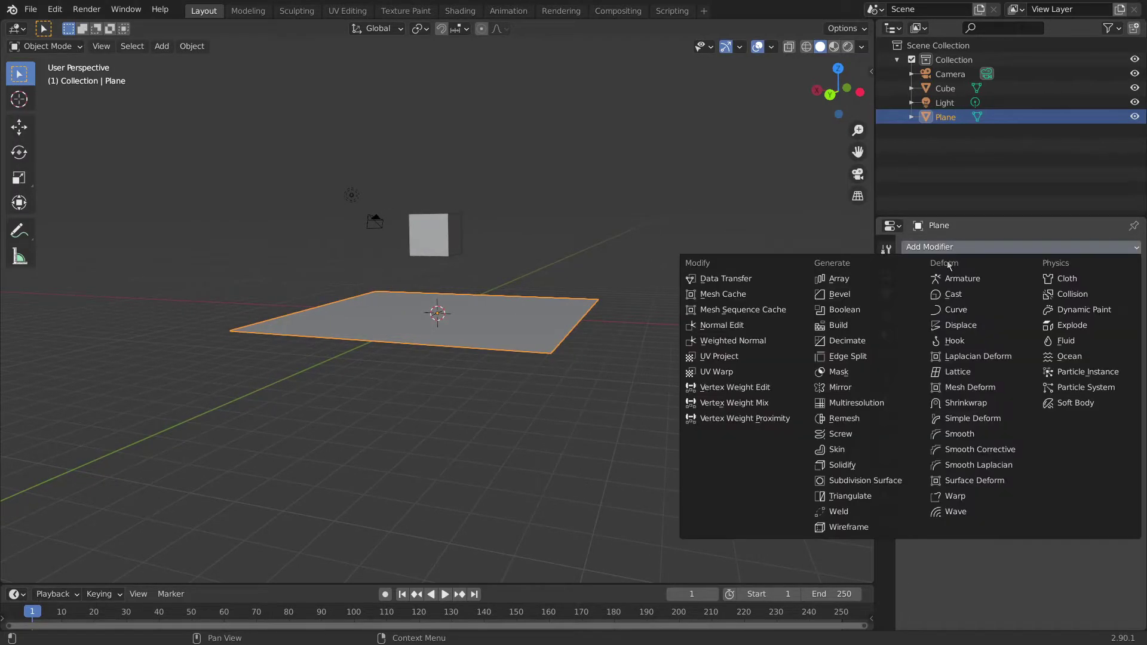
left_click(883, 466)
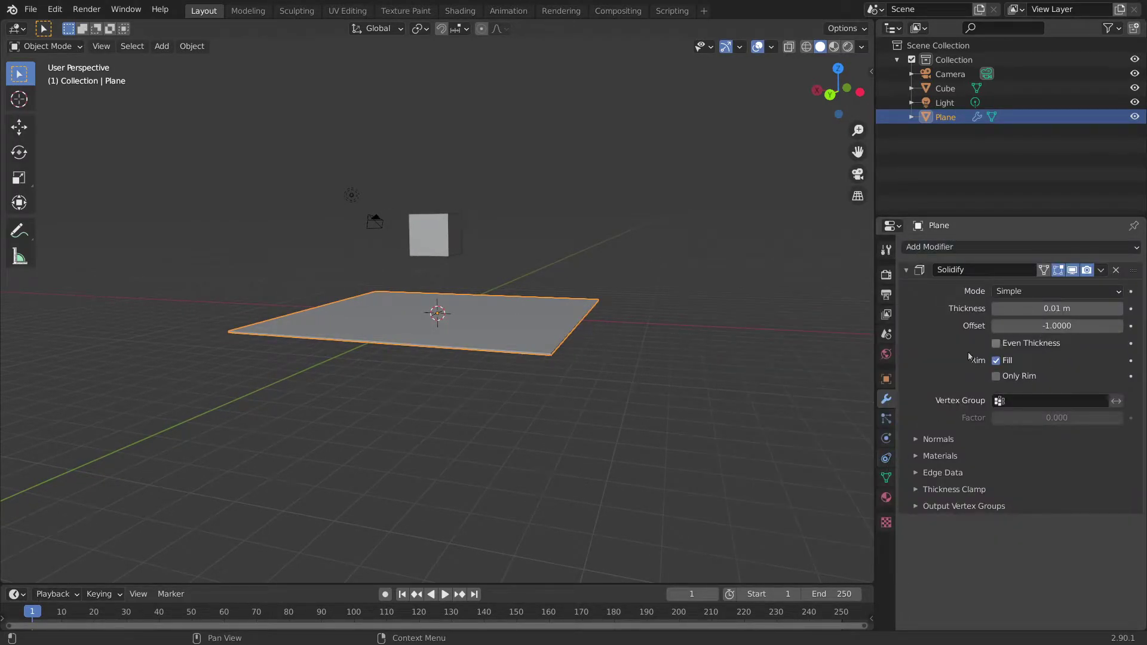
- Set the plane's Solidify thickness to 0.11 m and apply the modifier
middle_click_drag(599, 381, 632, 359)
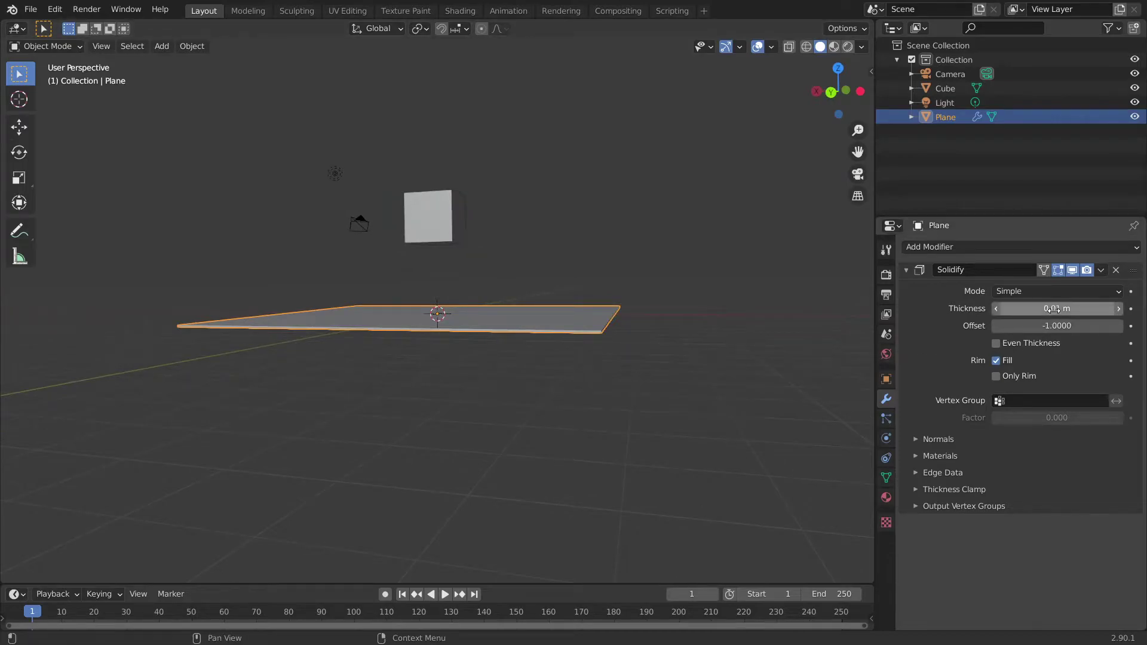
left_click_drag(1053, 309, 1055, 384)
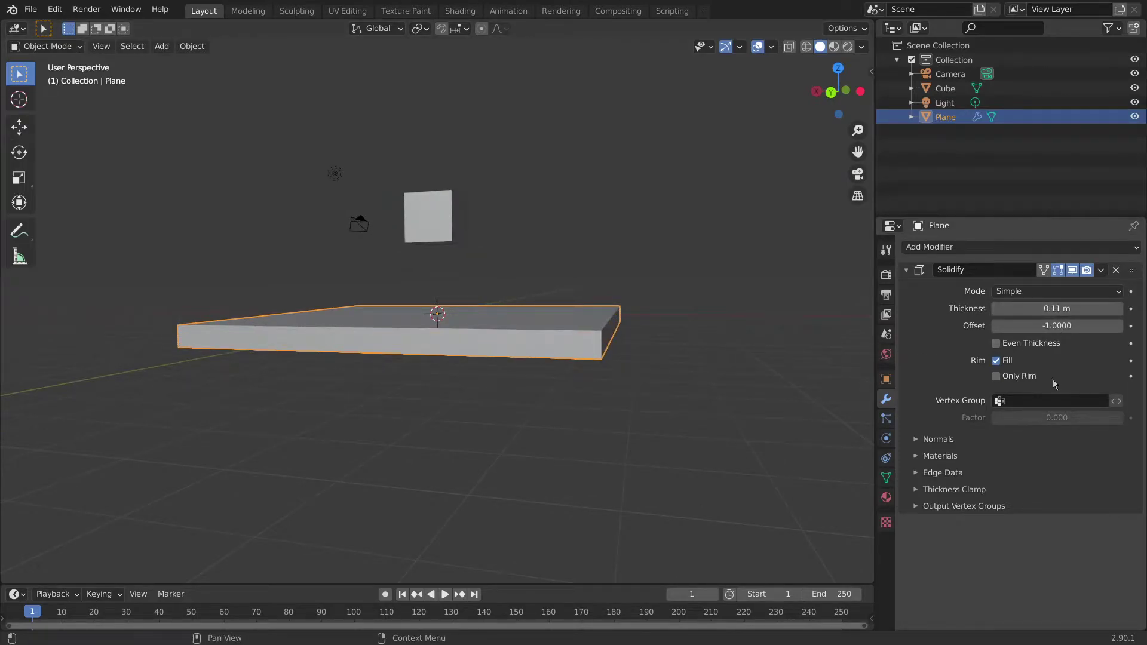
left_click(1101, 270)
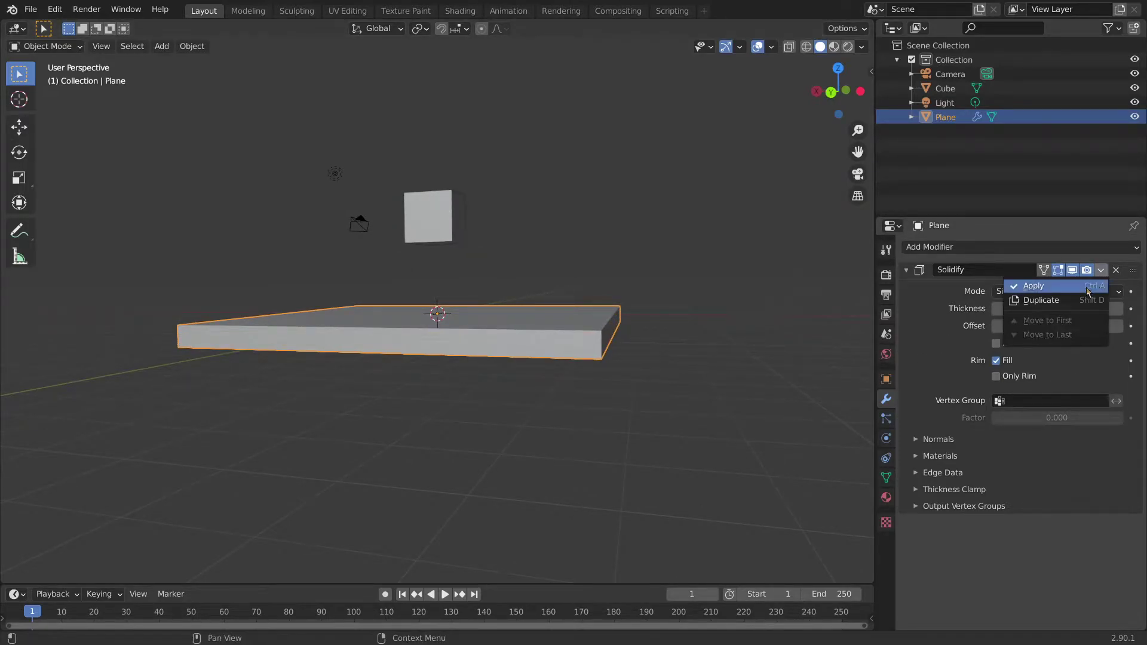
left_click(1089, 291)
middle_click_drag(559, 308, 507, 272)
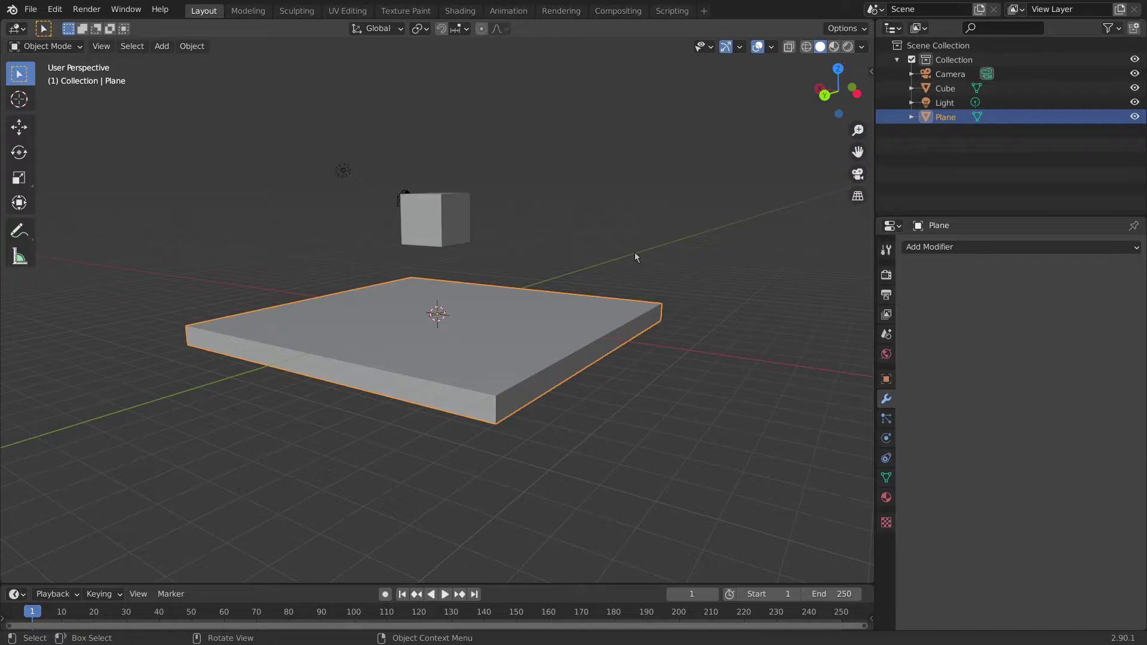
left_click(585, 225)
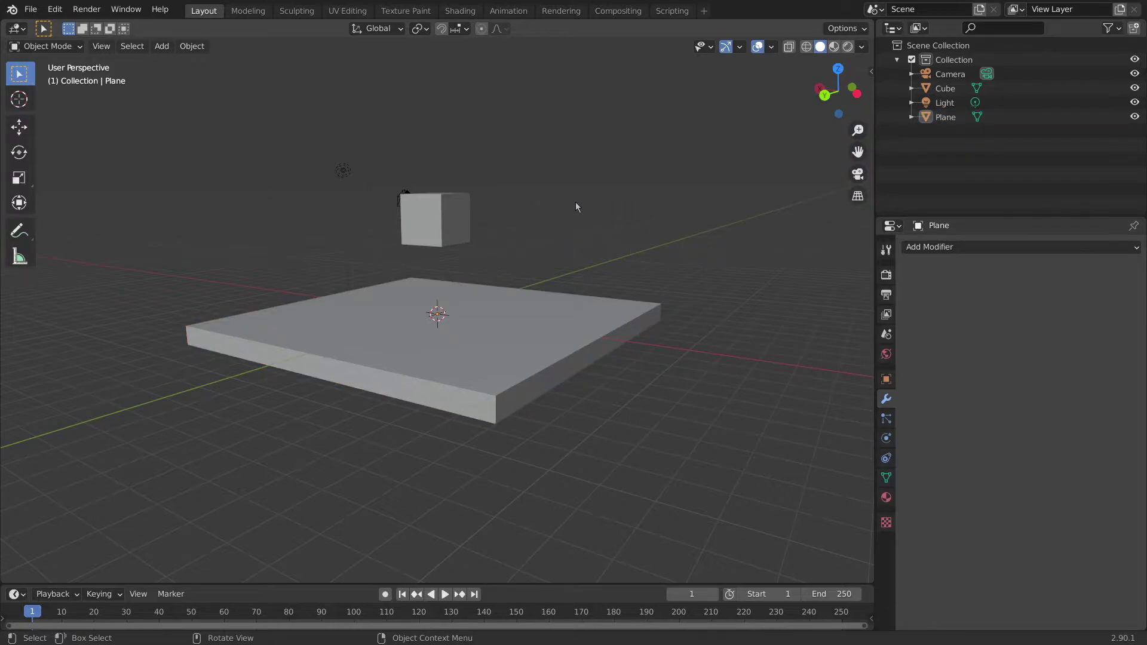
- Enable Rigid Body physics for the cube, keeping its type as Active
left_click(447, 216)
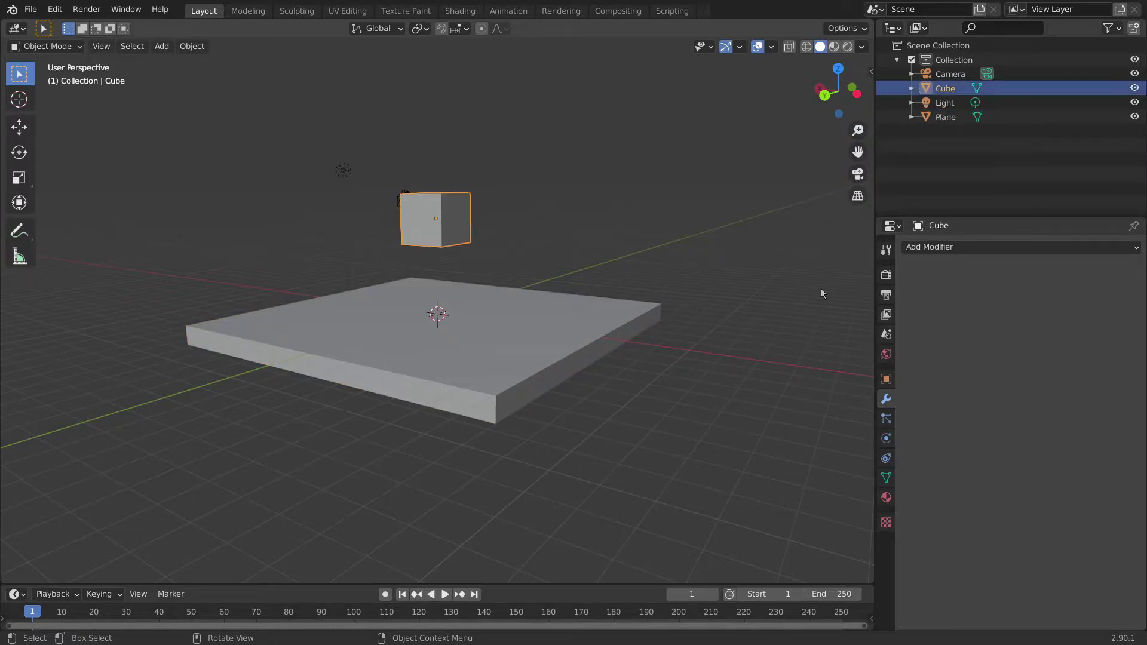
left_click(888, 439)
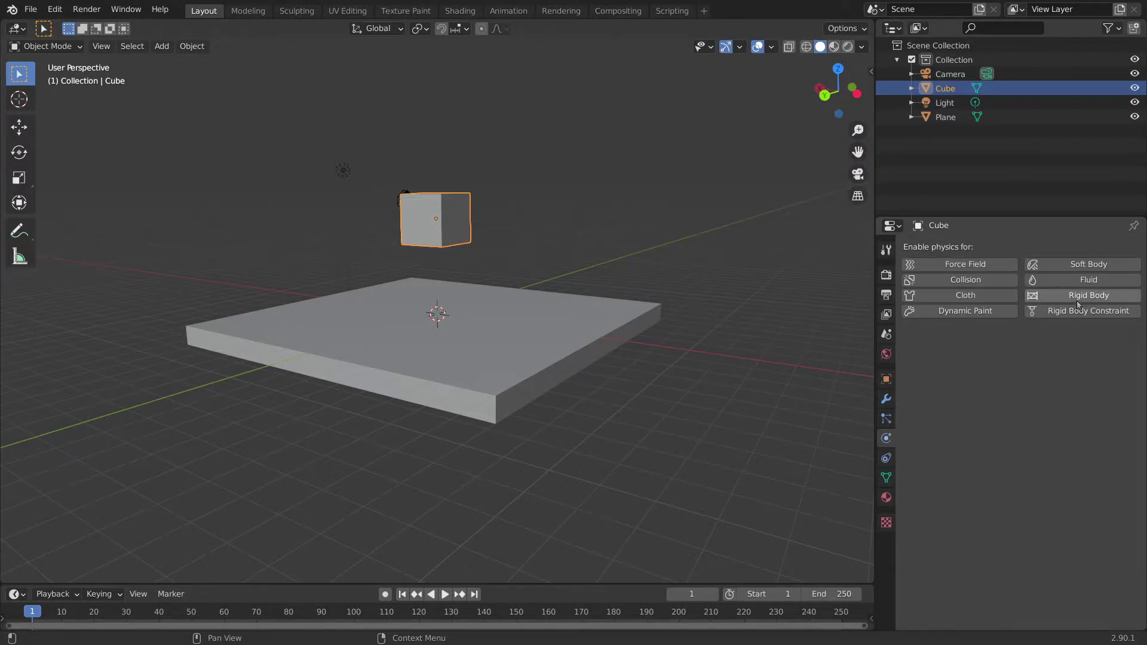
left_click(1079, 297)
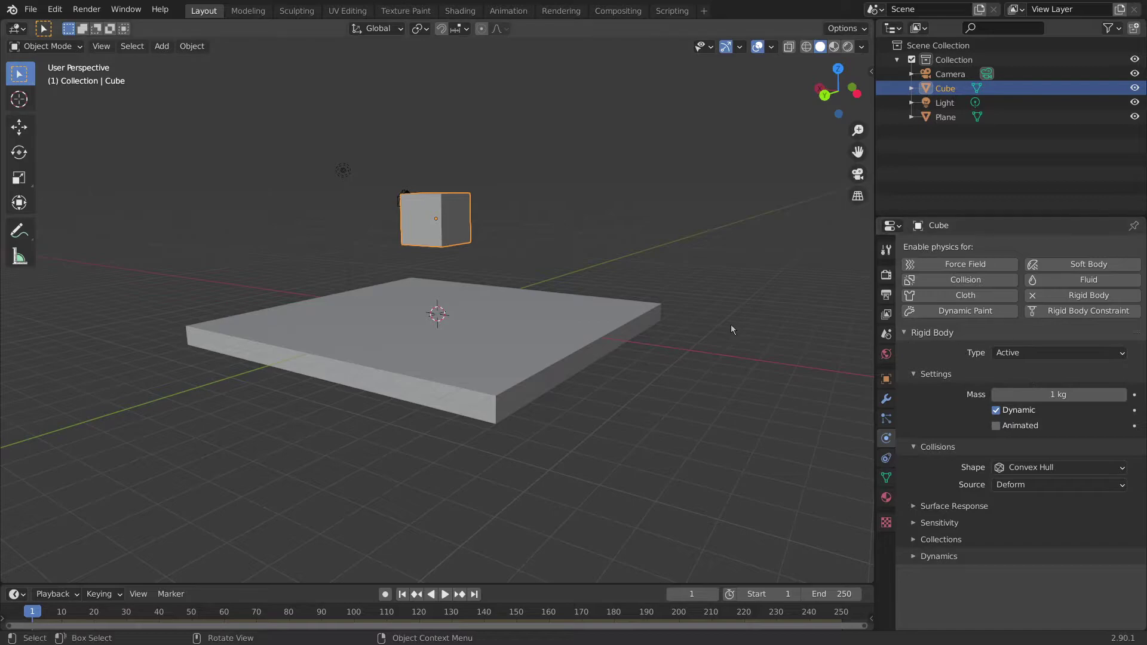
- Play the simulation to check how the cube falls, and return to frame 1
key("space")
key("space")
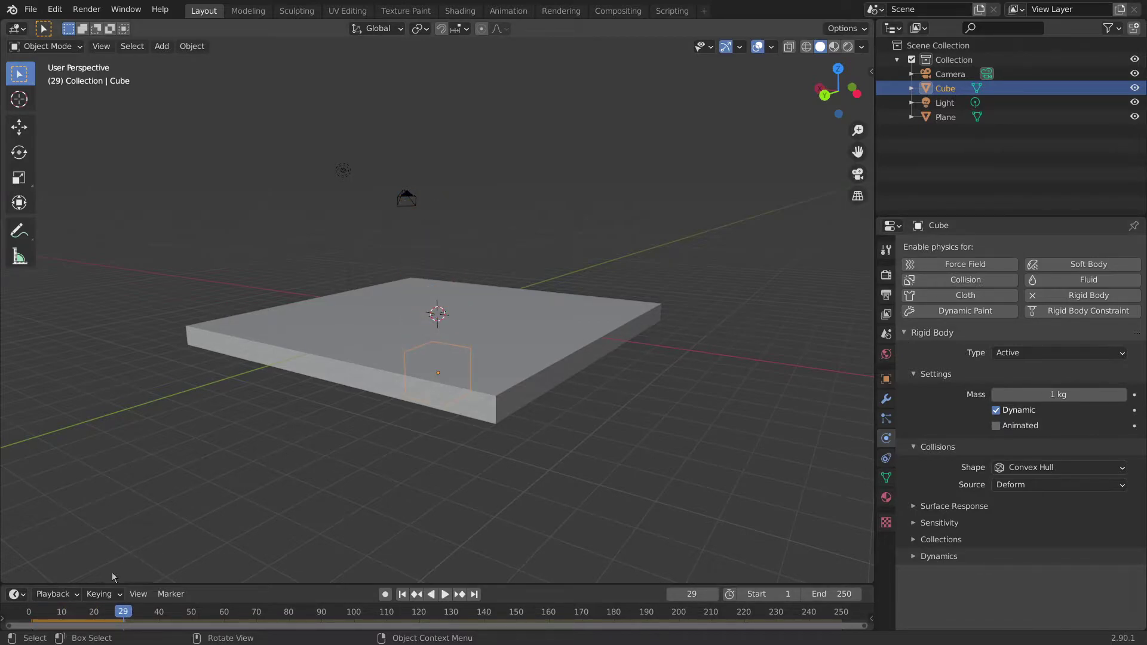
left_click(33, 615)
- Enable Rigid Body physics for the thickened plane and set its type to Passive
left_click(554, 339)
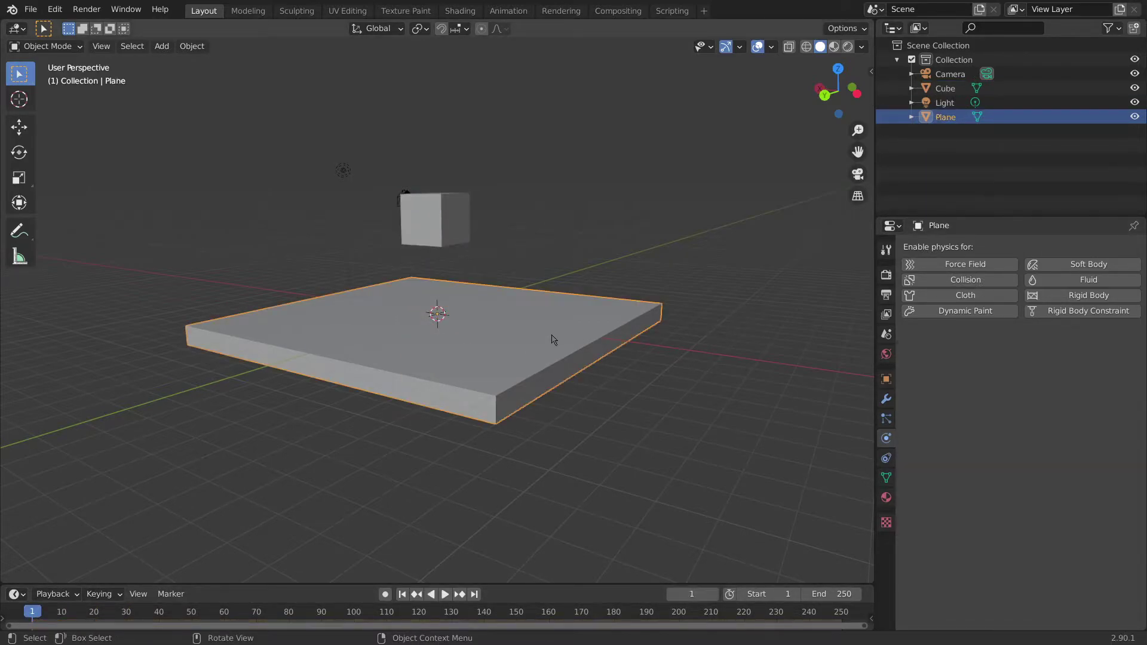
left_click(1115, 298)
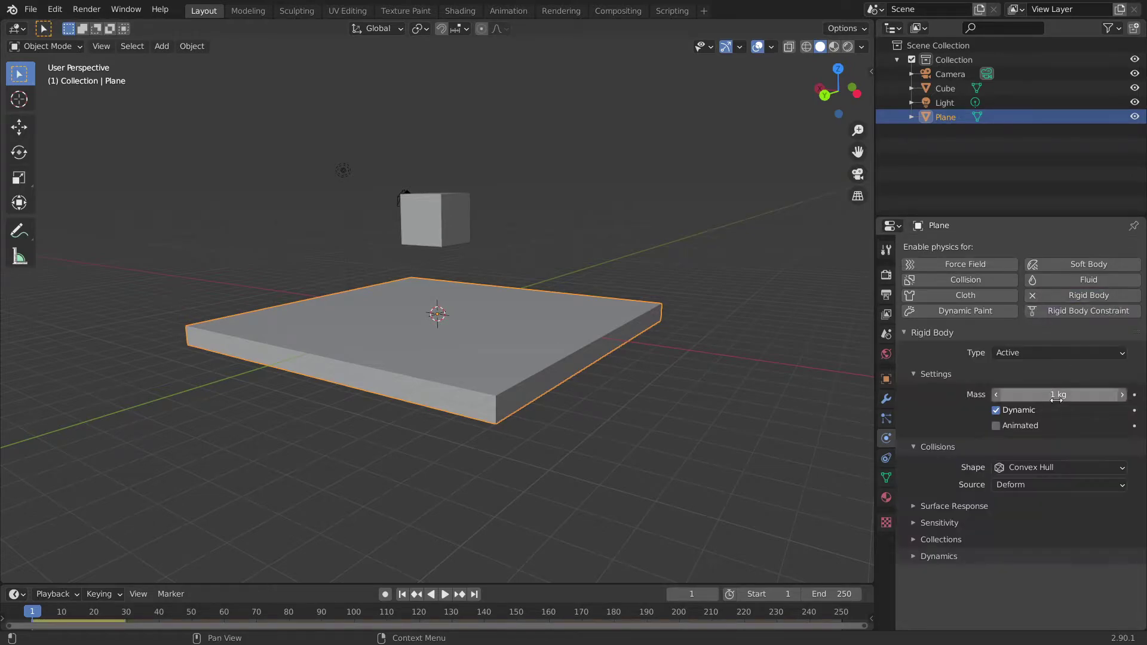
left_click(1052, 353)
left_click(1035, 386)
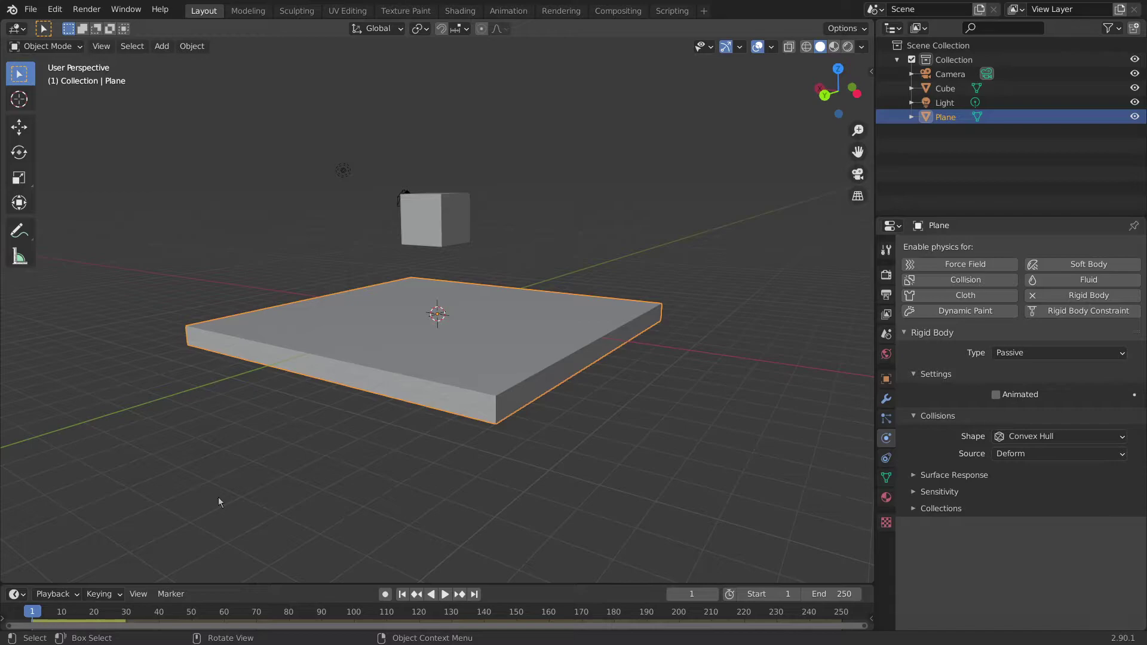
- Replay the simulation from frame 1 to examine the cube's collision with the plane, and rewind to the start
key("space")
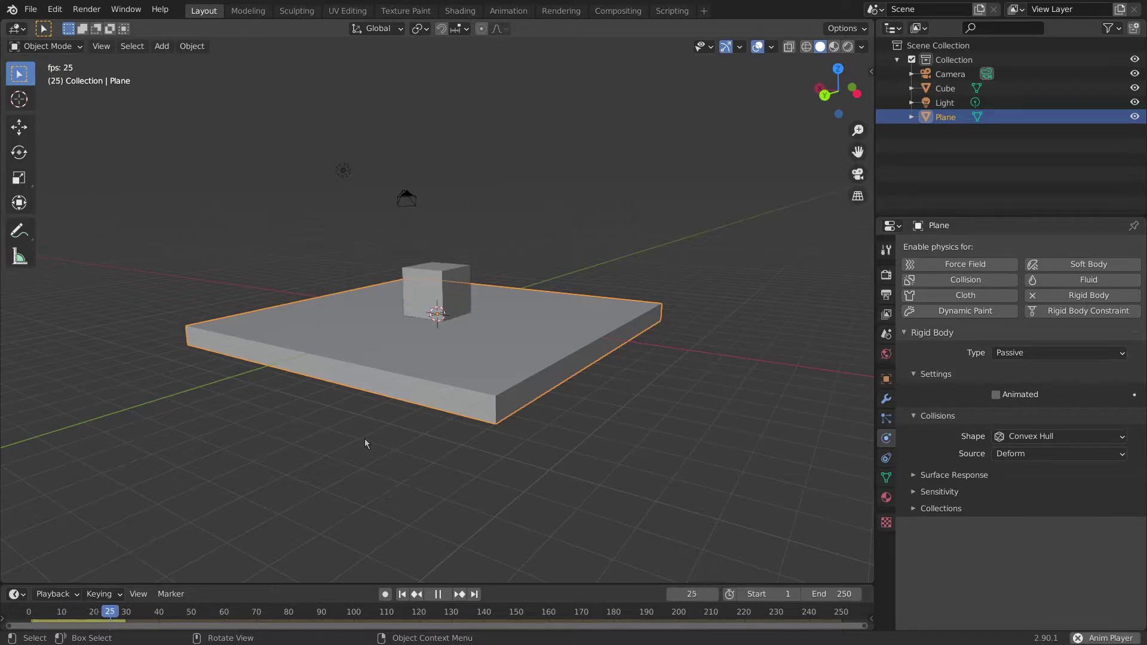
left_click(35, 612)
key("space")
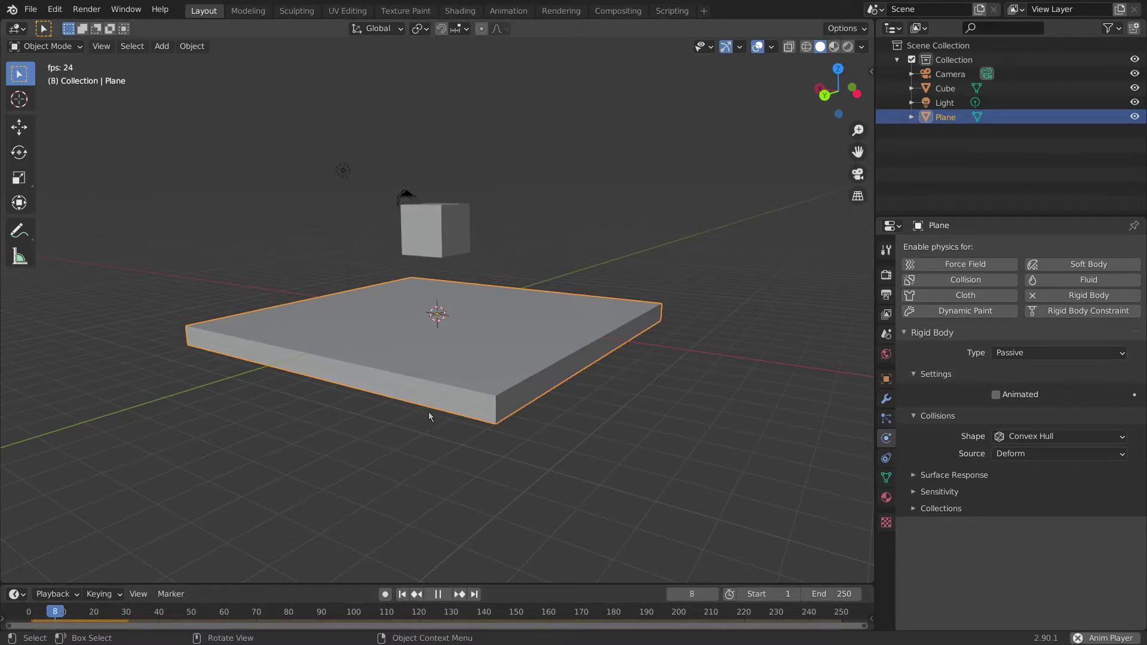
key("space")
key("shift+Left")
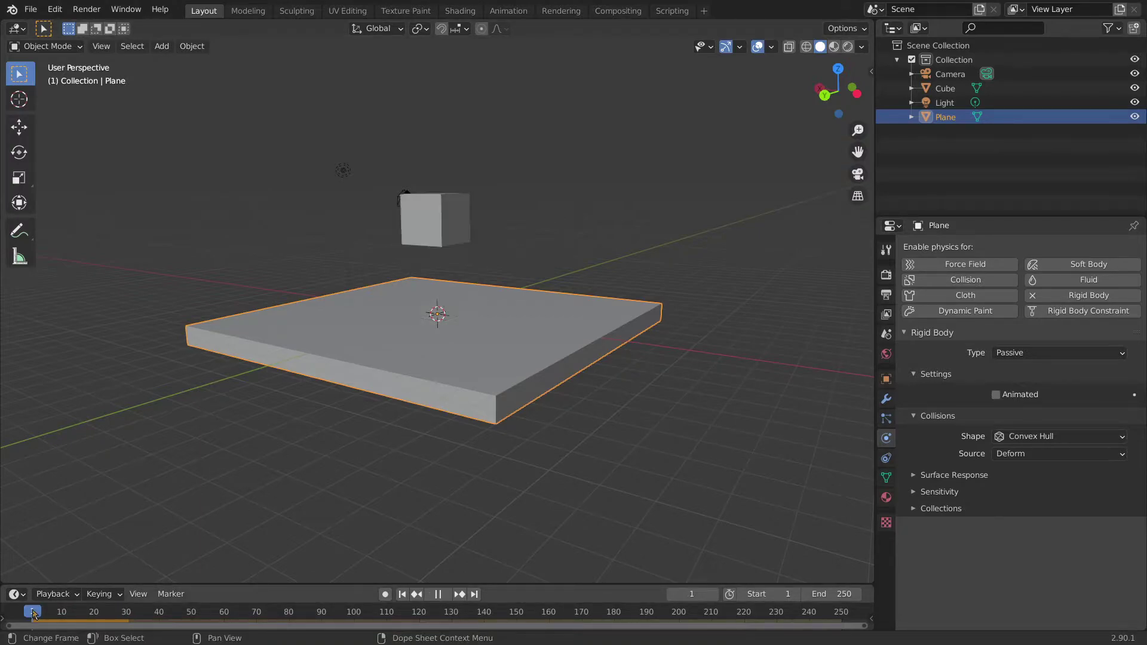
middle_click_drag(357, 426, 502, 355)
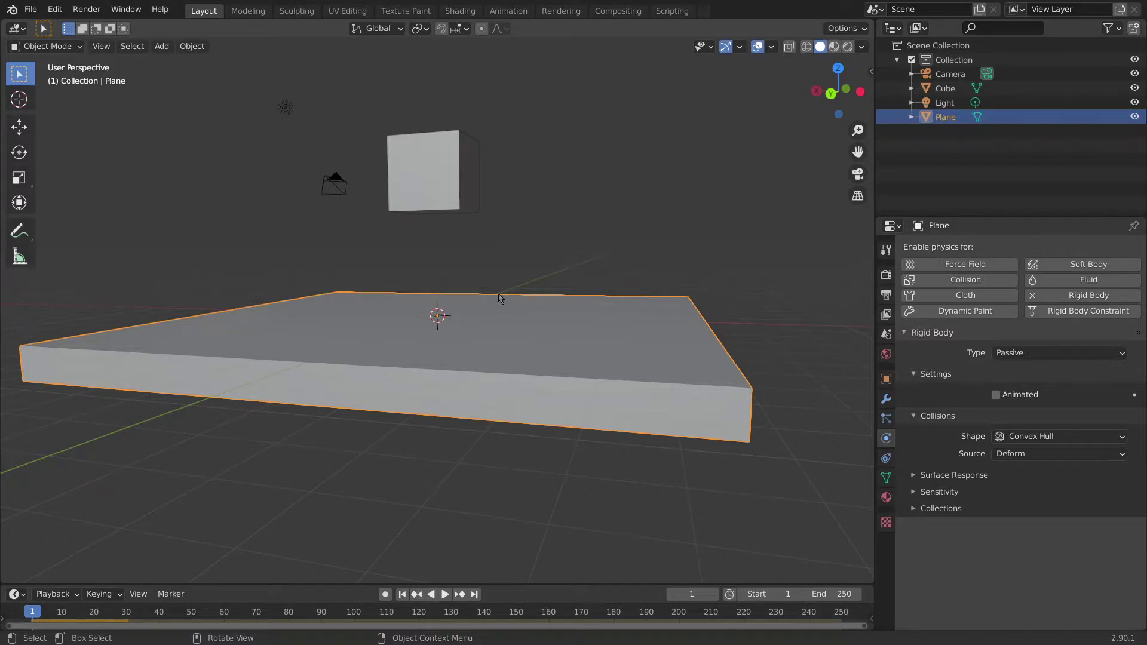
key("space")
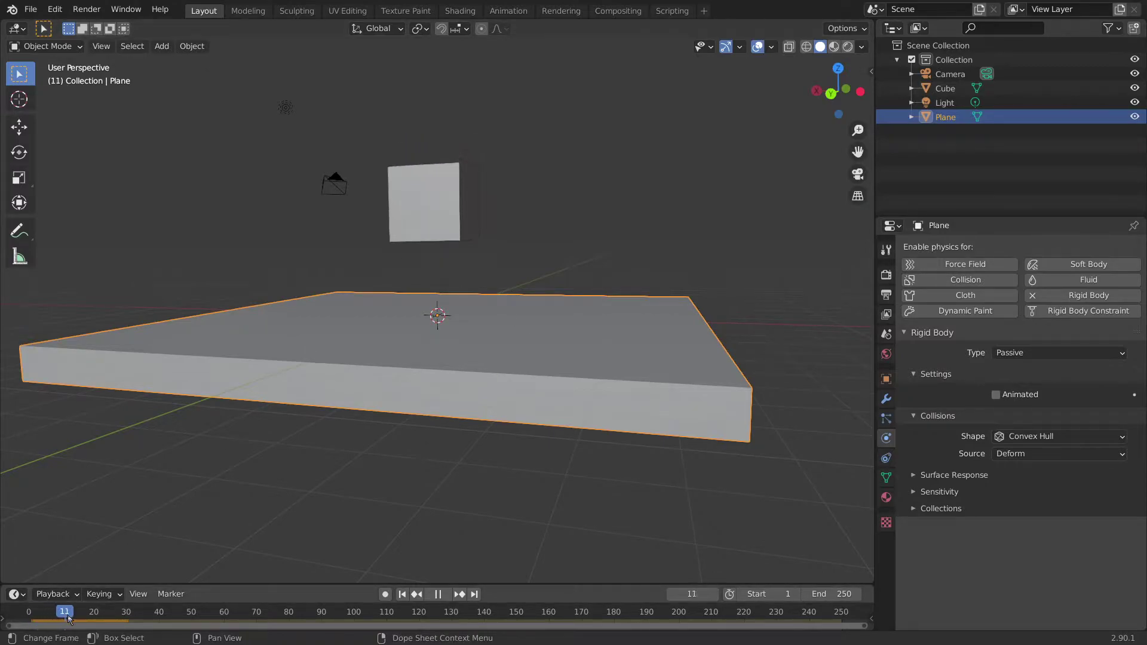
left_click_drag(108, 625, 32, 627)
key("space")
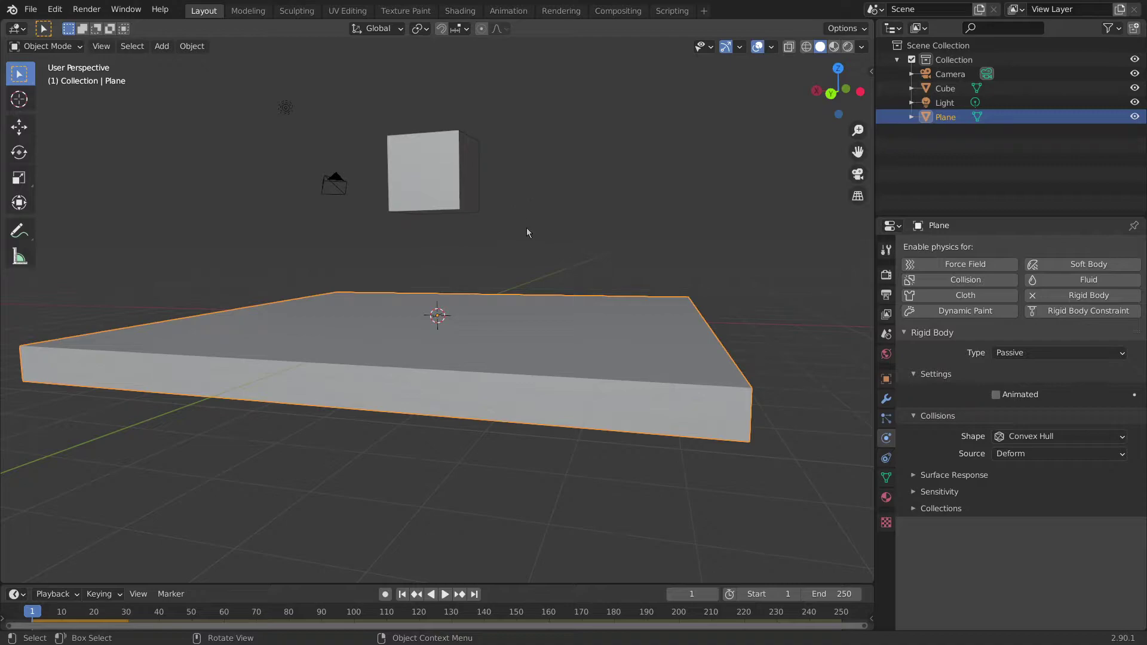
- Search the add-on preferences for "cell" and enable the Object: Cell Fracture add-on
left_click(55, 9)
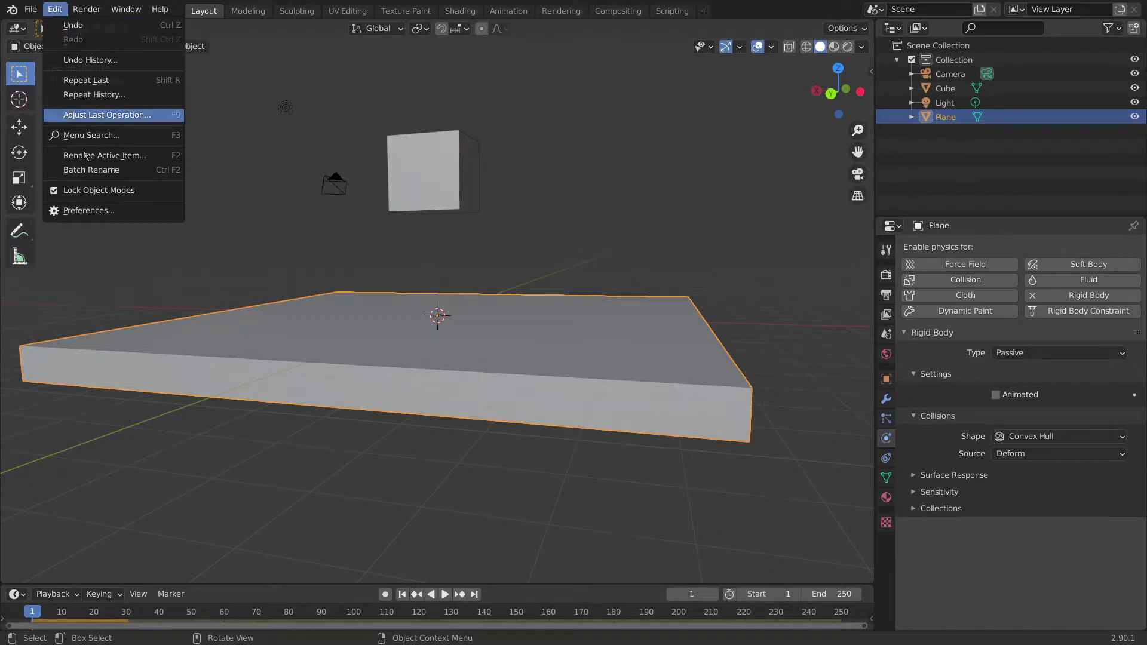
left_click(95, 211)
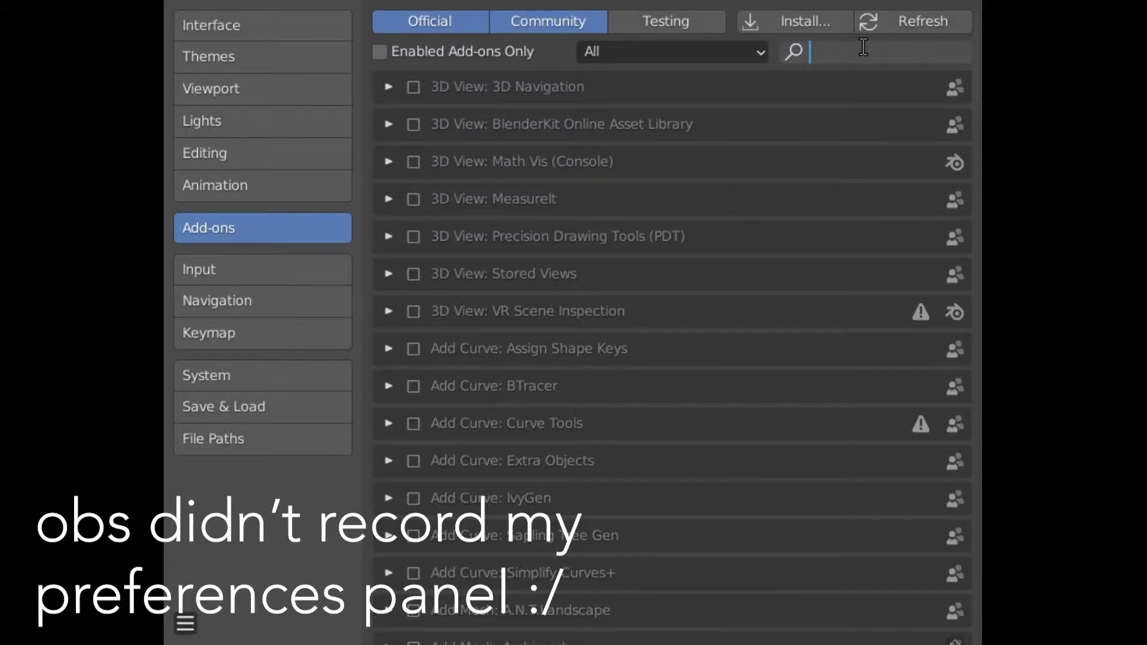
left_click(857, 51)
type("cell")
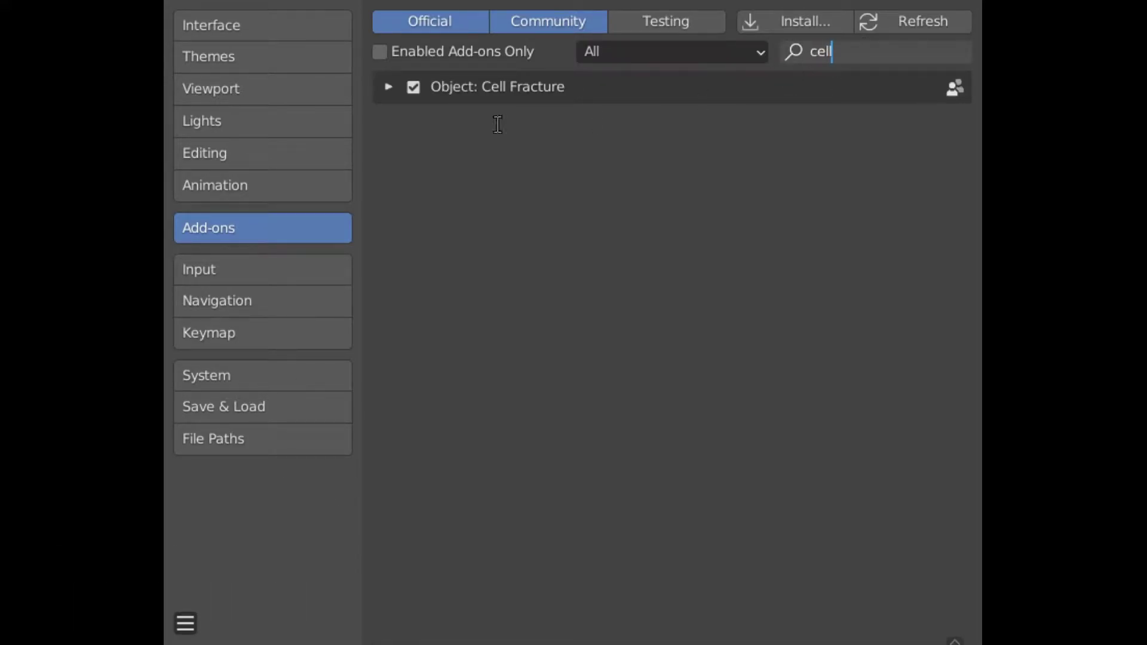
left_click(418, 87)
left_click(418, 87)
left_click(419, 88)
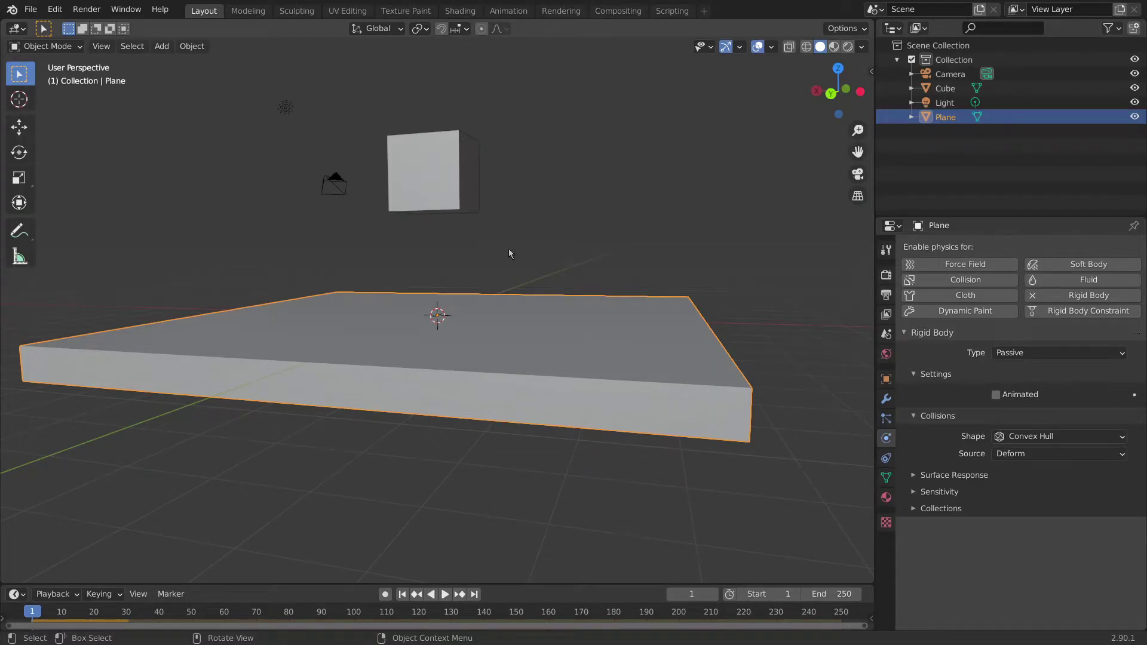
- Select the cube above the plane as the object to fracture
scroll(525, 231, "down", 4)
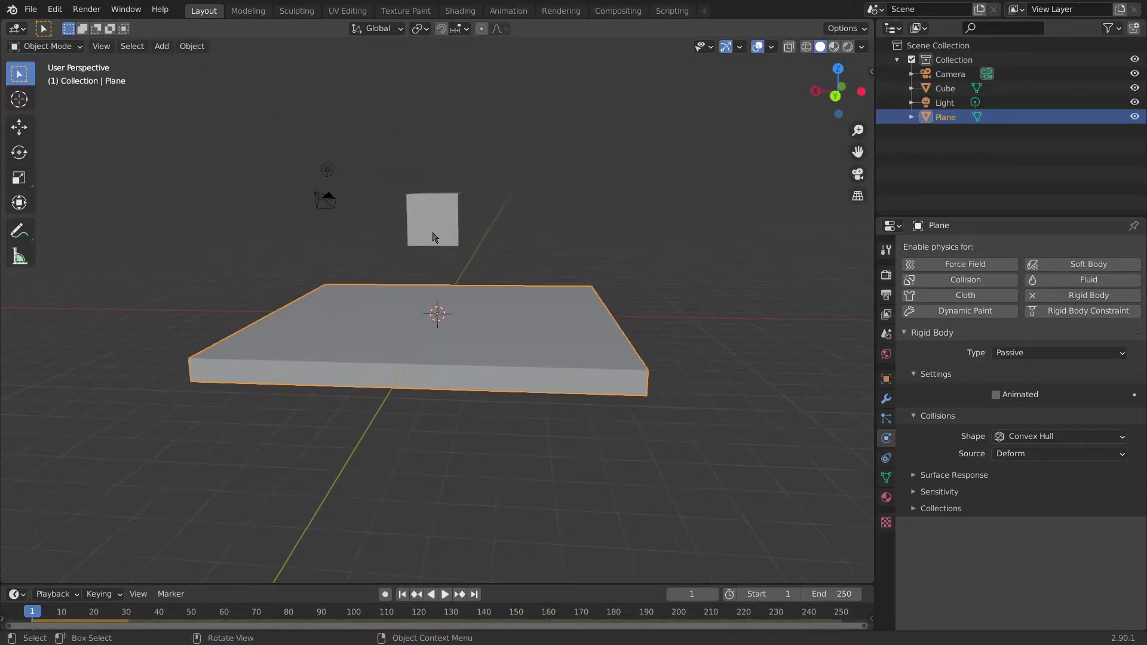
left_click(434, 236)
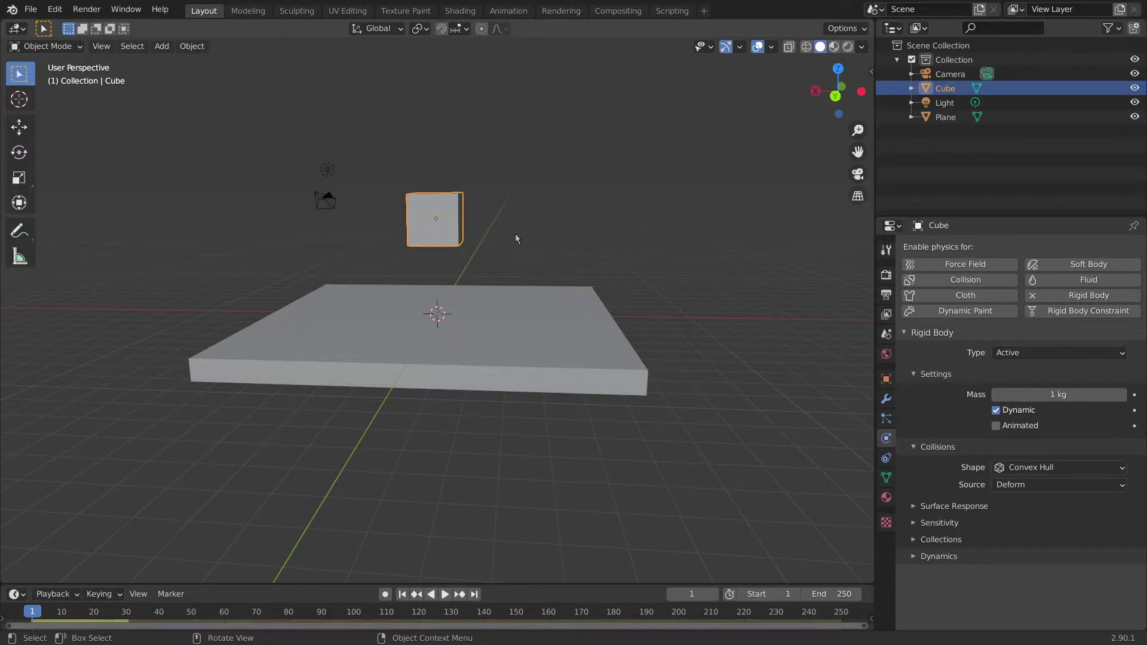
middle_click_drag(517, 239, 488, 199)
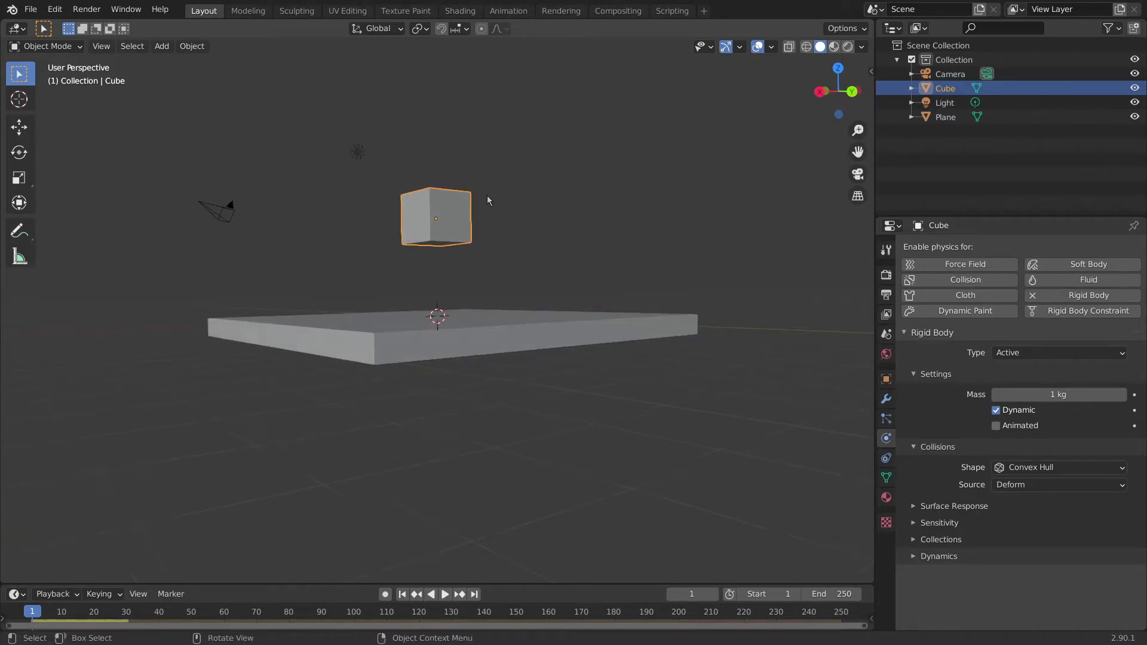
scroll(484, 200, "up", 5)
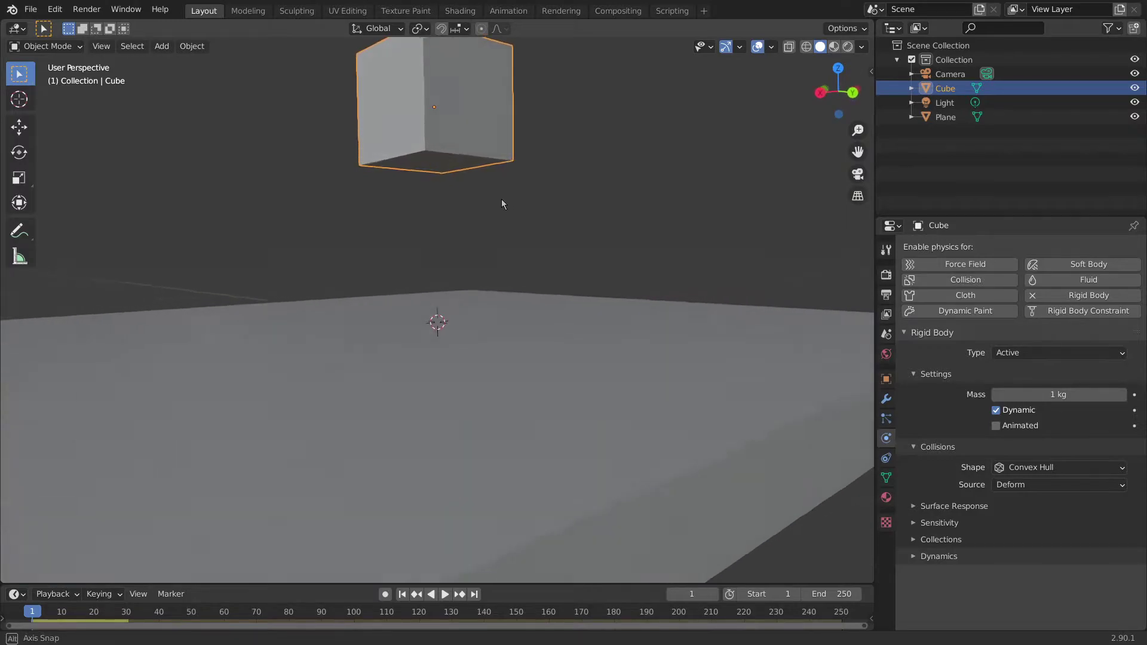
scroll(502, 203, "down", 4)
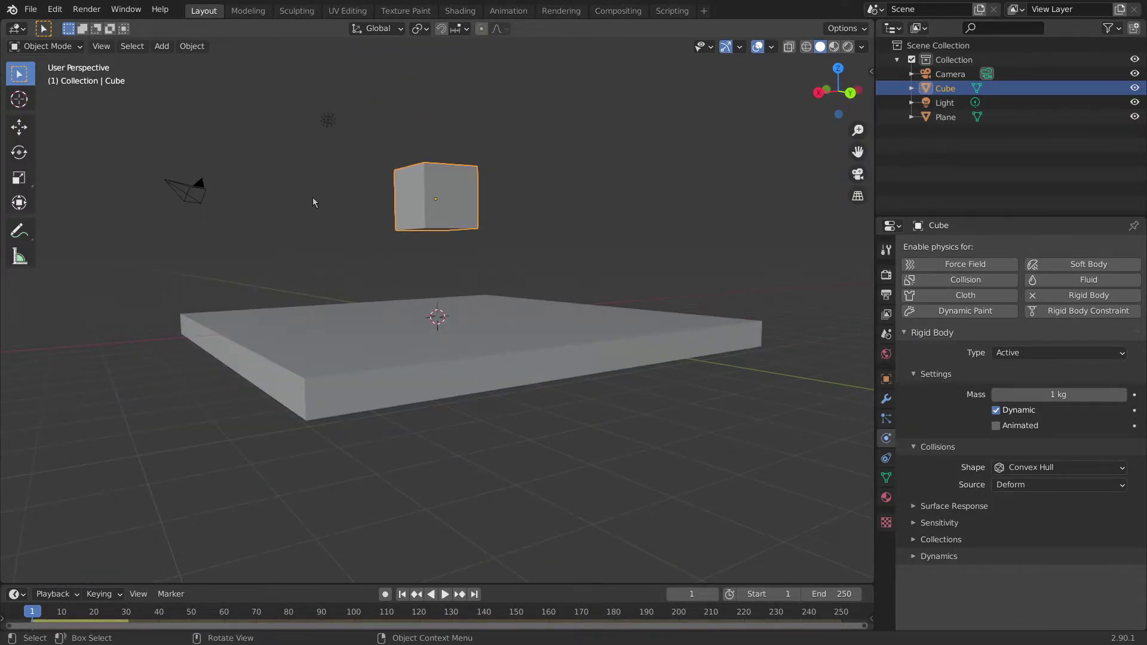
middle_click_drag(313, 202, 328, 217)
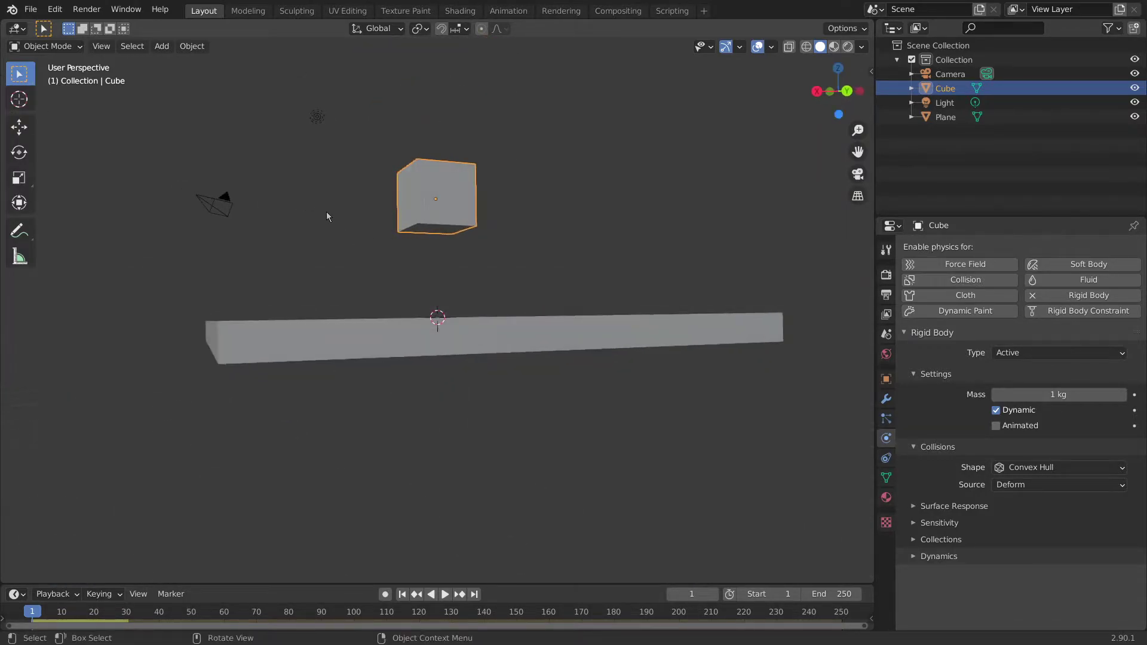
- Try freehand Annotate strokes across the cube with 3D Cursor placement, and undo them
left_click(21, 230)
left_click_drag(300, 195, 420, 277)
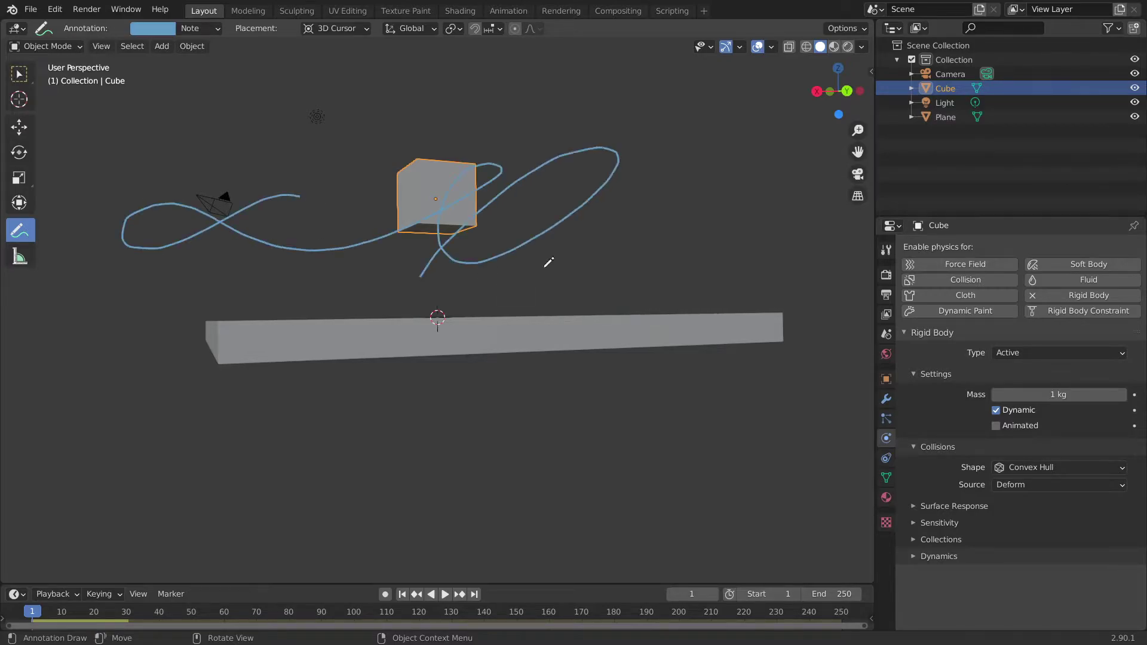
left_click_drag(545, 266, 45, 261)
middle_click_drag(611, 184, 567, 194)
mouse_move(567, 194)
left_mouse_down()
mouse_move(342, 217)
mouse_move(326, 198)
left_mouse_up()
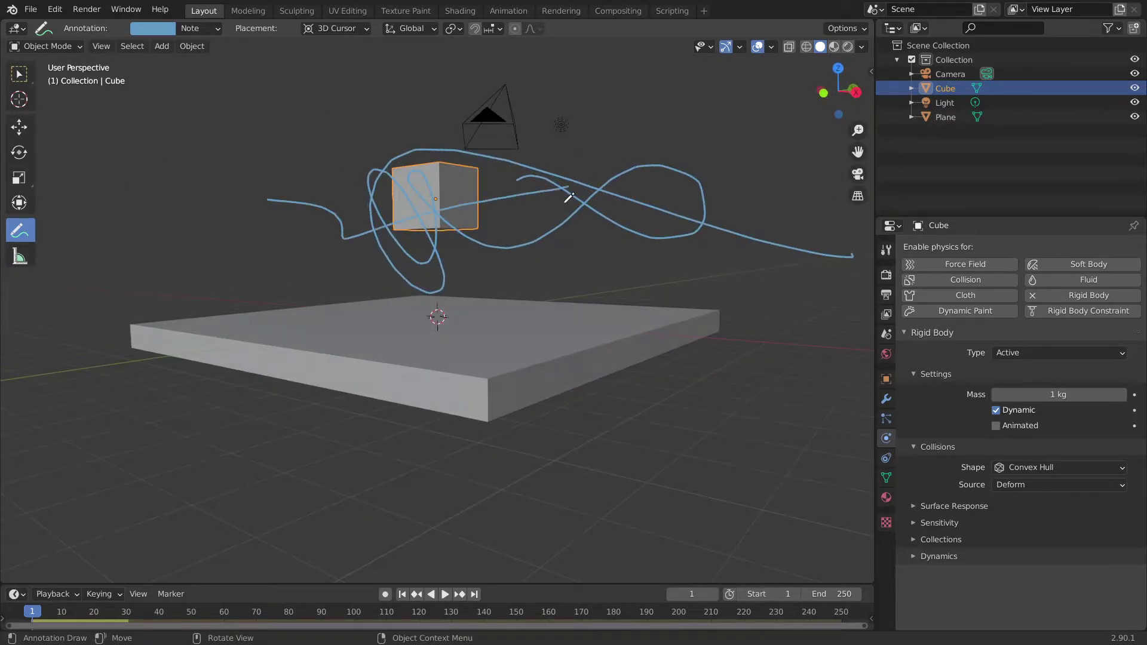
middle_click_drag(570, 197, 514, 191)
key("ctrl+z")
key("ctrl+z")
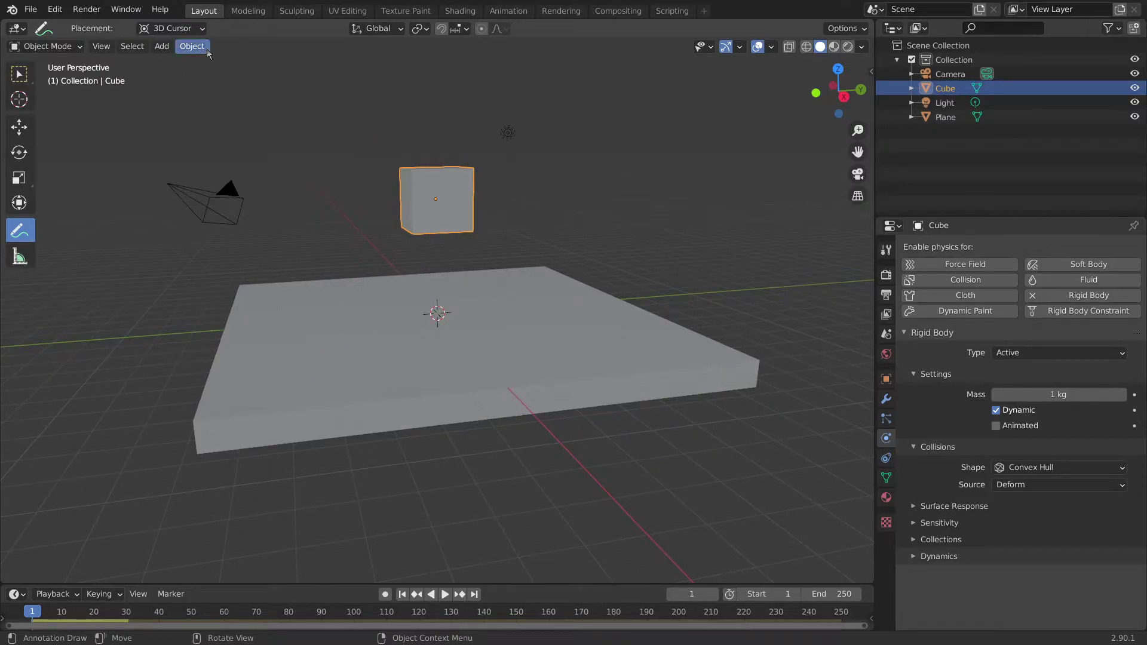
- Set the annotation placement to Surface, try one stroke on the plane's top face, and undo that stroke
left_click(179, 30)
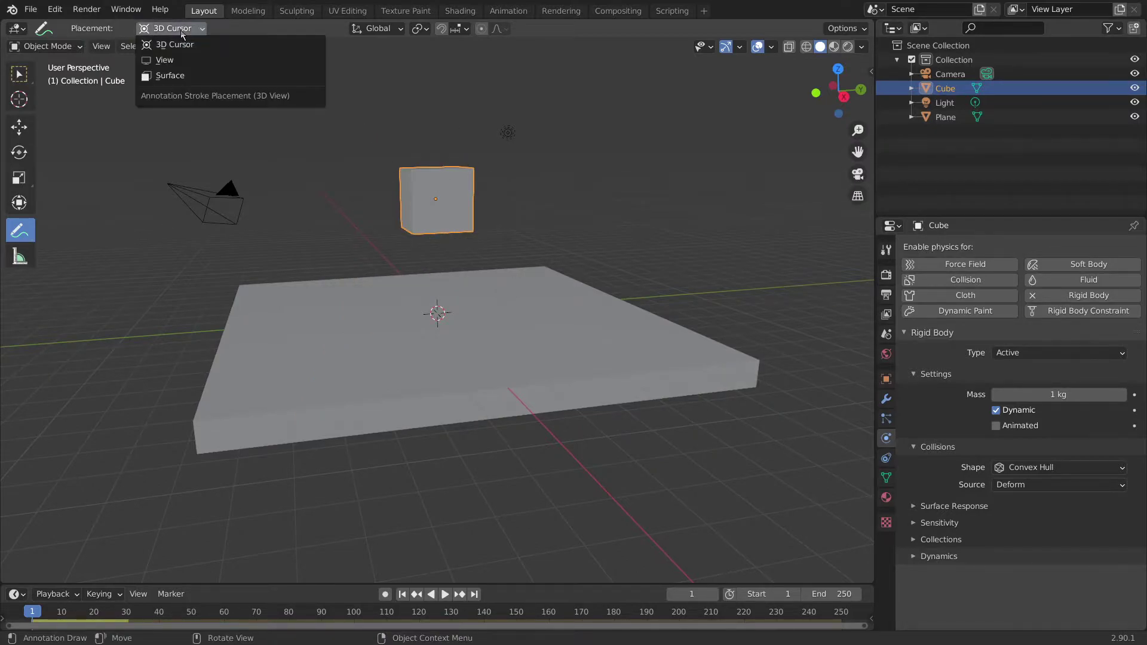
left_click(183, 75)
left_click_drag(310, 311, 421, 301)
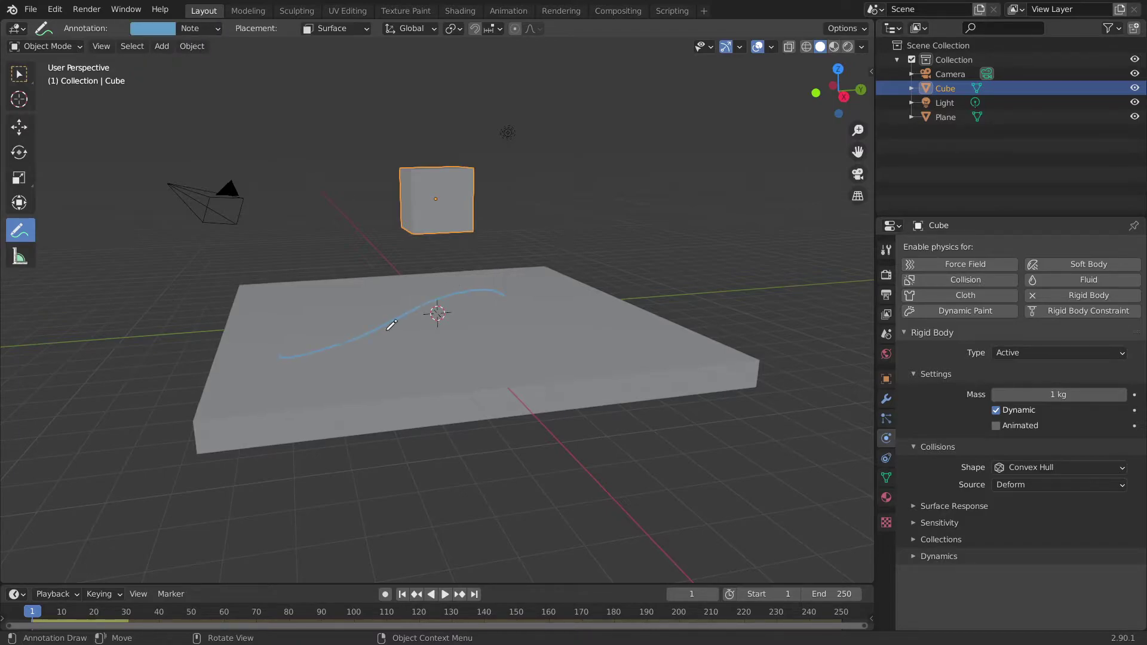
mouse_move(421, 302)
middle_mouse_down()
mouse_move(537, 266)
mouse_move(458, 211)
mouse_move(491, 214)
mouse_move(418, 267)
mouse_move(519, 297)
mouse_move(518, 287)
middle_mouse_up()
key("ctrl+z")
middle_click_drag(504, 217, 514, 239)
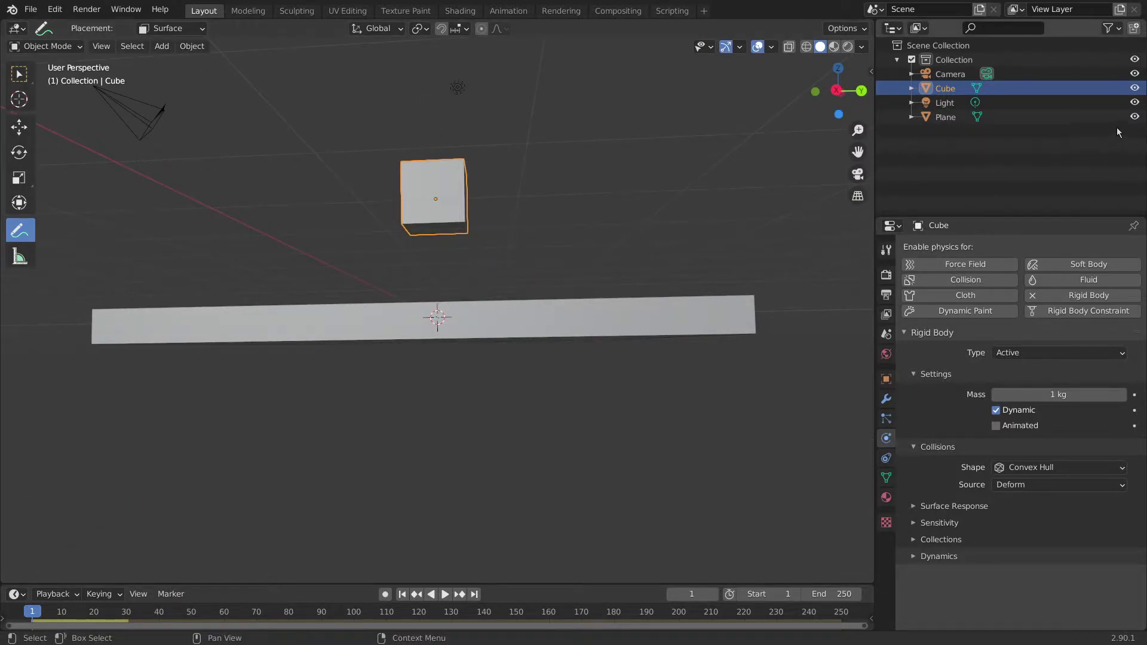
- Hide the plane and draw freehand annotation strokes over the cube, densely across its bottom face and more loosely on its sides
left_click(1135, 116)
mouse_move(617, 235)
middle_mouse_down()
mouse_move(487, 222)
mouse_move(725, 310)
mouse_move(645, 241)
mouse_move(543, 218)
mouse_move(586, 202)
mouse_move(522, 198)
mouse_move(519, 179)
mouse_move(518, 226)
mouse_move(488, 275)
mouse_move(457, 282)
middle_mouse_up()
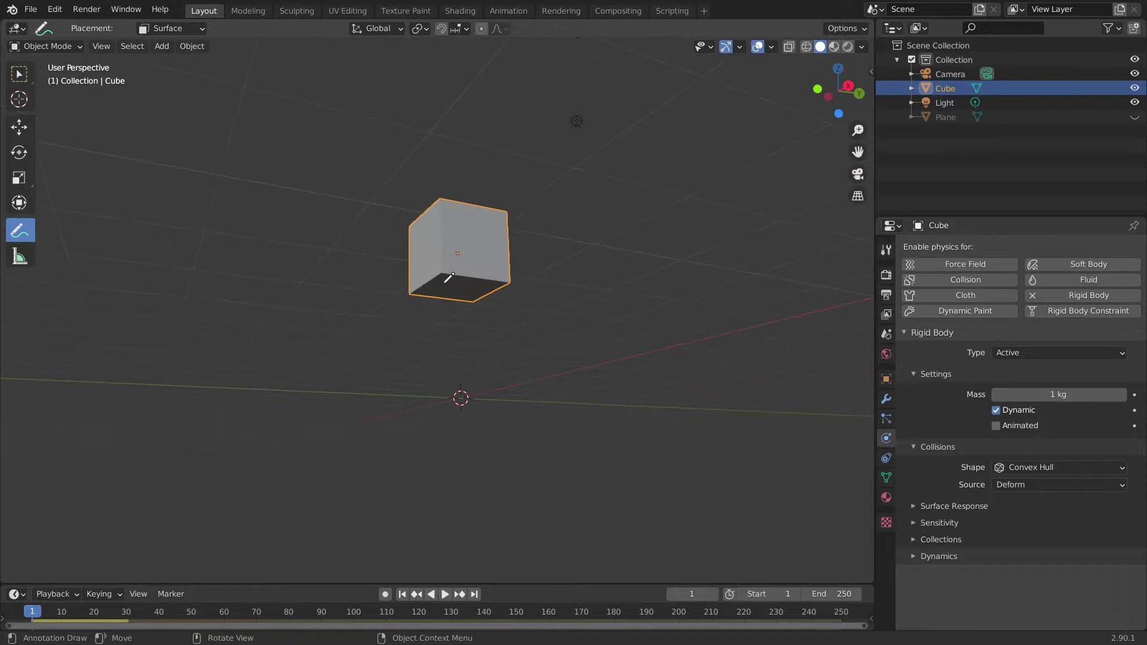
left_click_drag(457, 282, 450, 298)
middle_click_drag(513, 294, 493, 245)
mouse_move(494, 245)
left_mouse_down()
mouse_move(494, 275)
mouse_move(461, 287)
left_mouse_up()
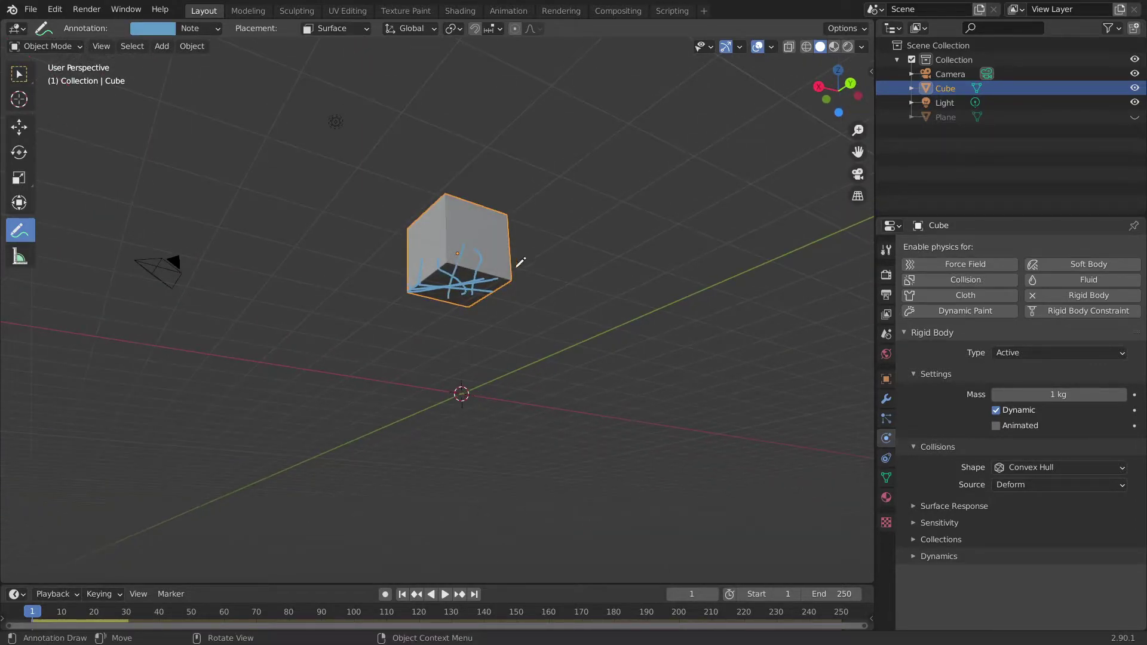
middle_click_drag(522, 261, 464, 293)
middle_click_drag(509, 254, 458, 293)
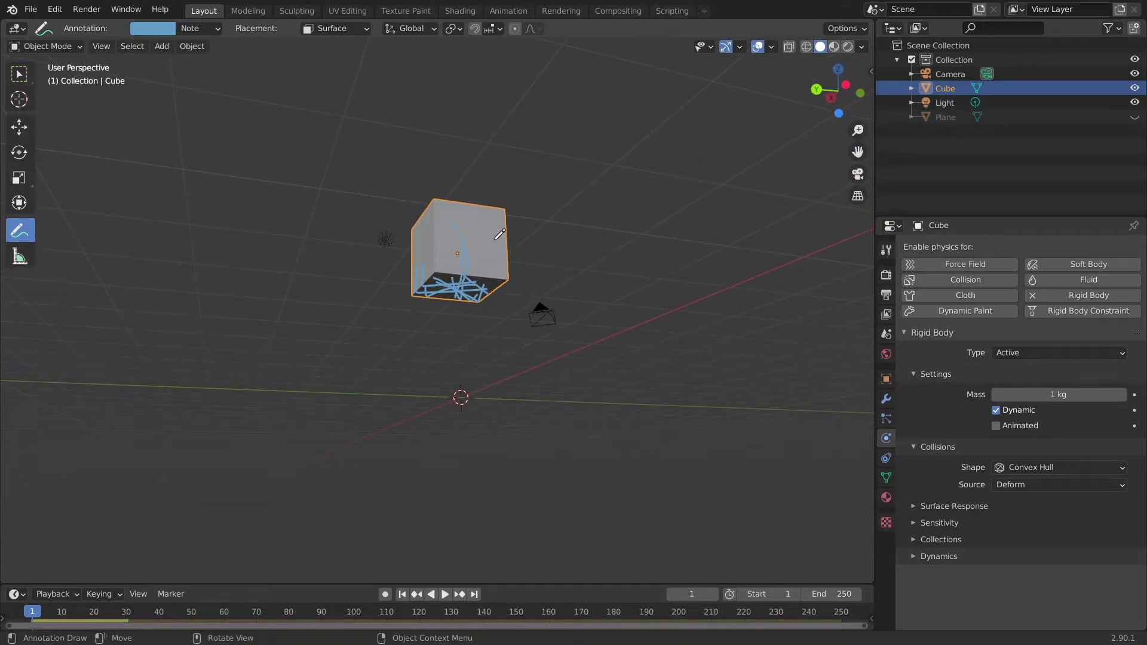
middle_click_drag(500, 234, 454, 286)
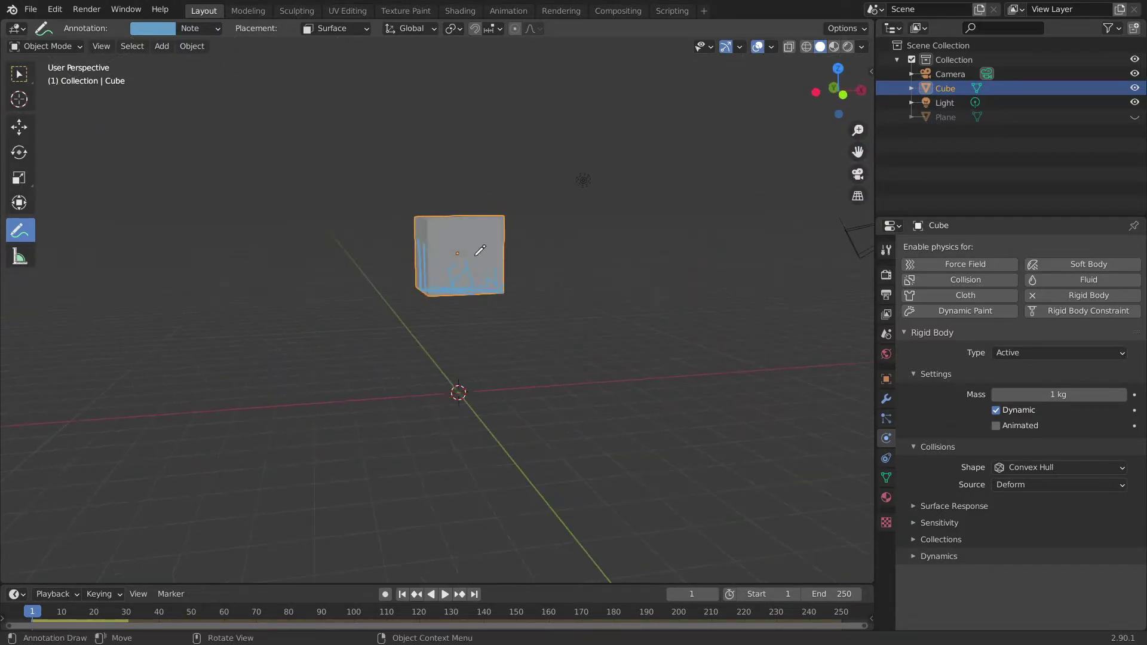
middle_click_drag(519, 256, 478, 302)
middle_click_drag(451, 217, 462, 277)
middle_click_drag(568, 254, 479, 268)
middle_click_drag(544, 243, 430, 222)
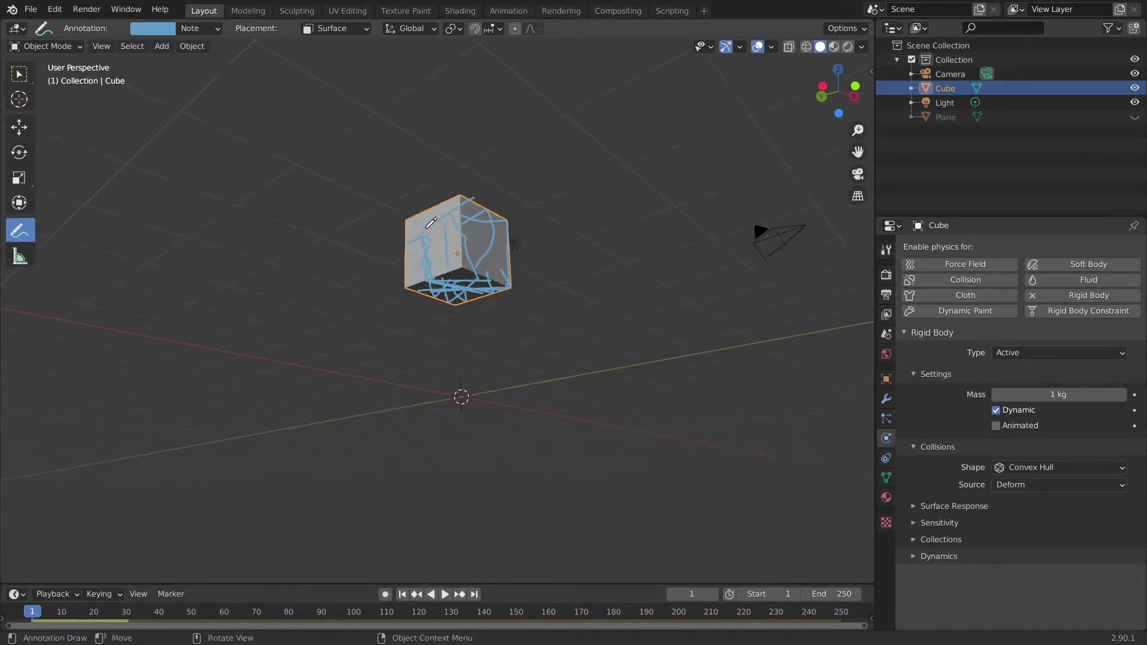
mouse_move(455, 269)
middle_mouse_down()
mouse_move(514, 249)
mouse_move(471, 239)
mouse_move(517, 231)
mouse_move(471, 267)
middle_mouse_up()
middle_click_drag(501, 234, 444, 263)
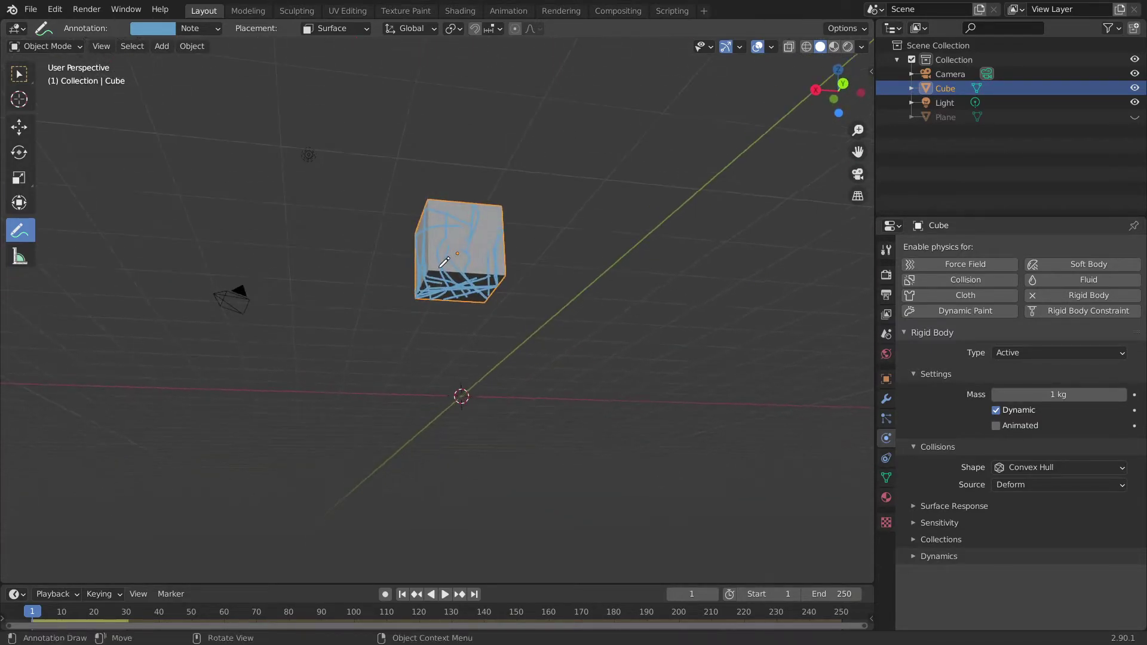
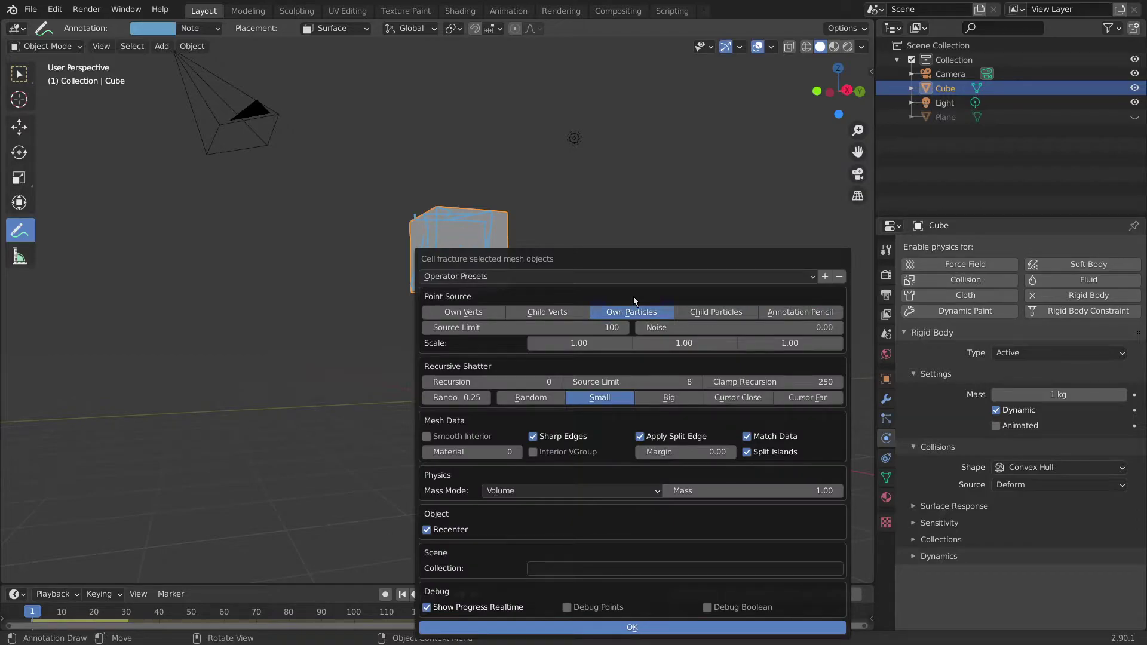
- Set the Cell Fracture point source to Annotation Pencil, with a source limit of 200 and a recursion of 1
left_click_drag(639, 252, 766, 152)
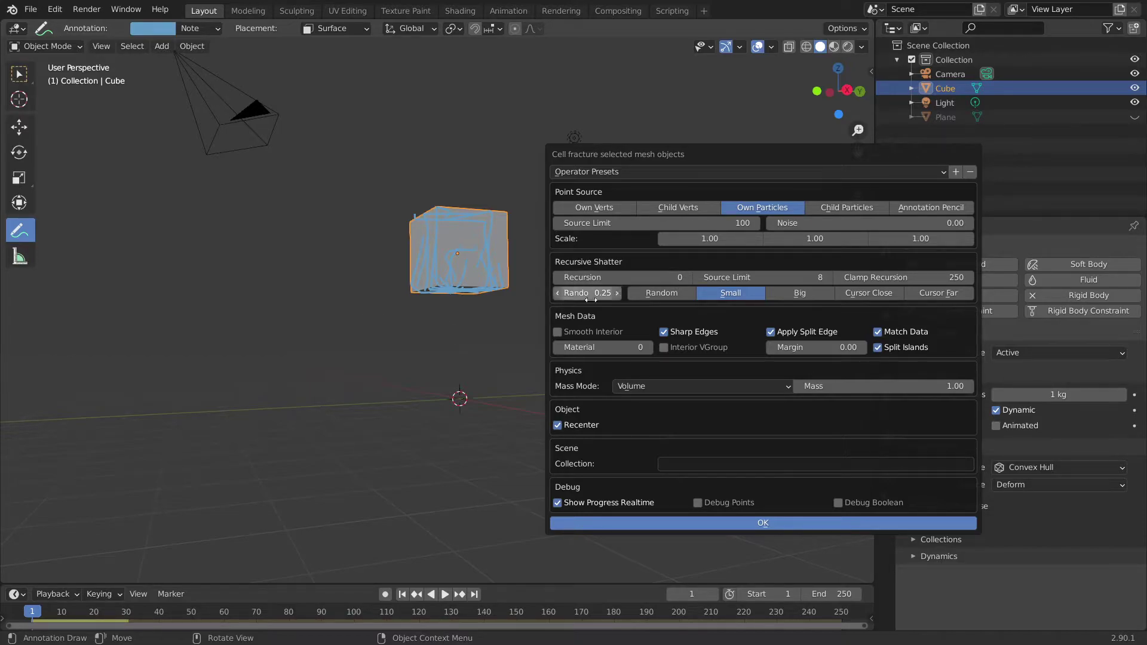
mouse_move(749, 159)
left_mouse_down()
mouse_move(758, 124)
mouse_move(747, 142)
left_mouse_up()
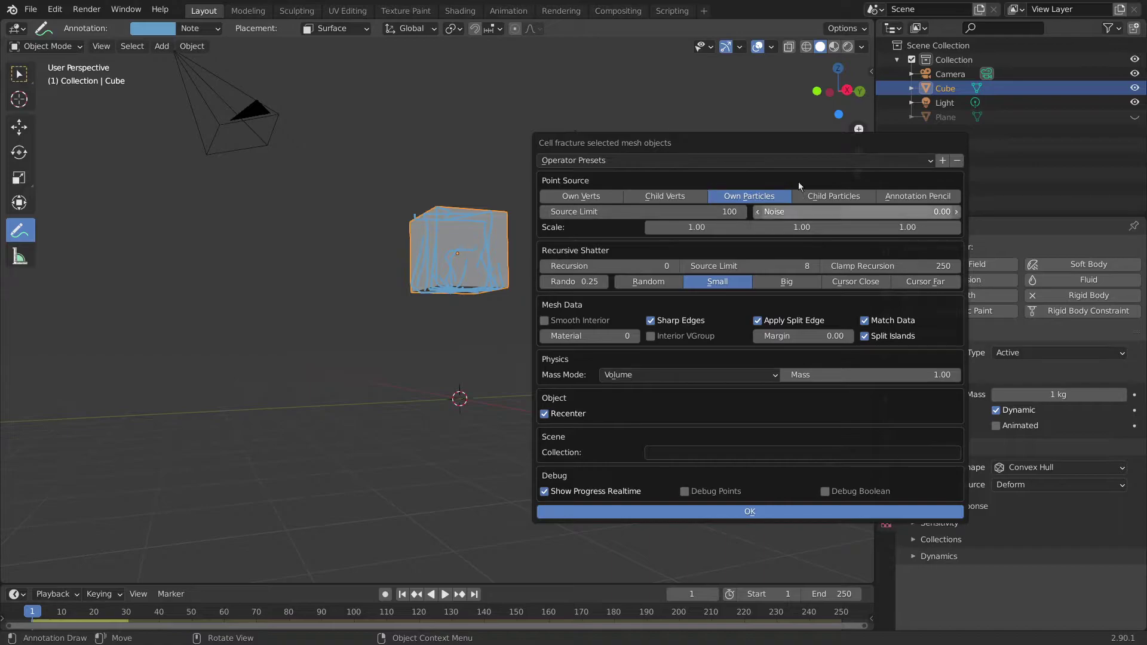
left_click(895, 197)
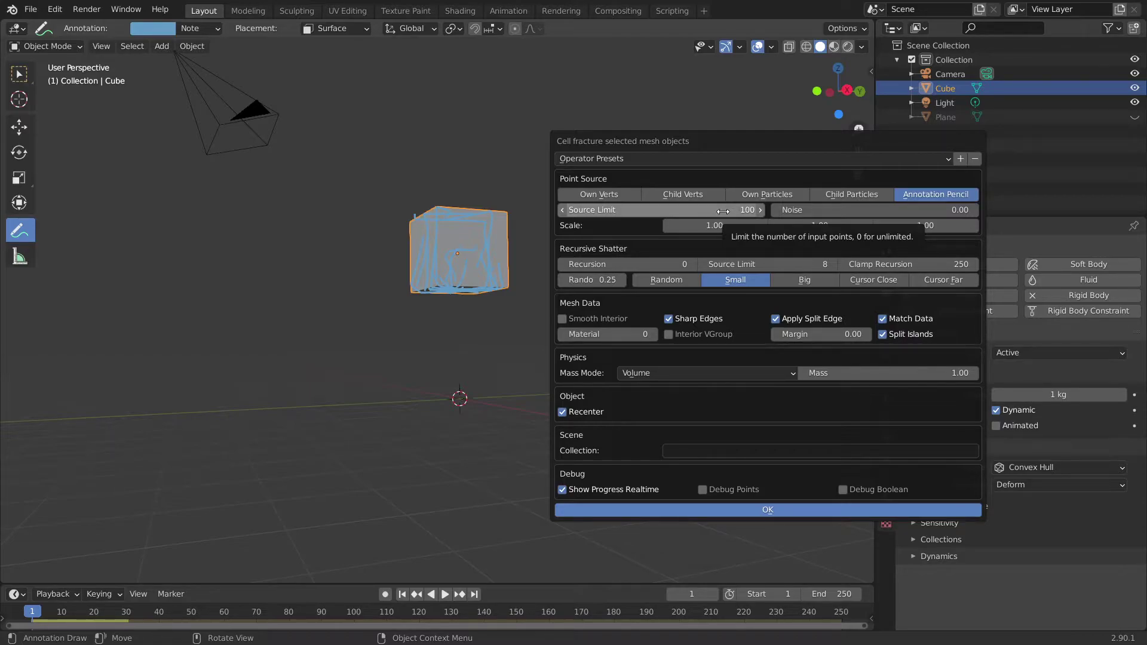
left_click(731, 213)
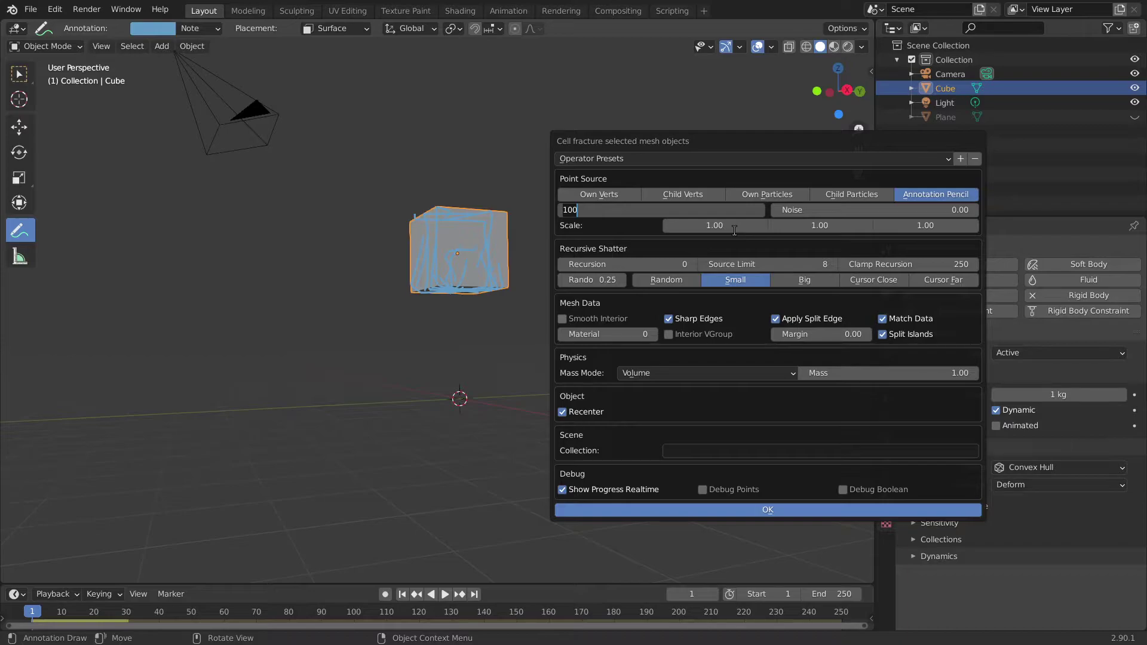
type("20")
key("Return")
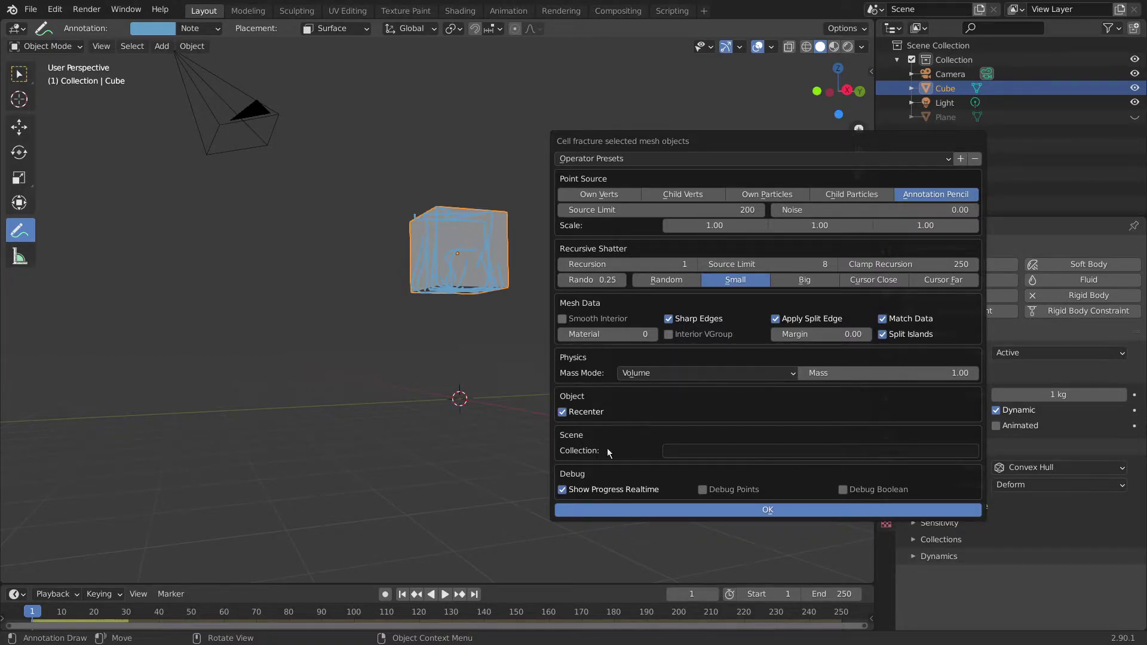
- Name the destination collection "pieces" and run Cell Fracture on the cube
left_click(686, 450)
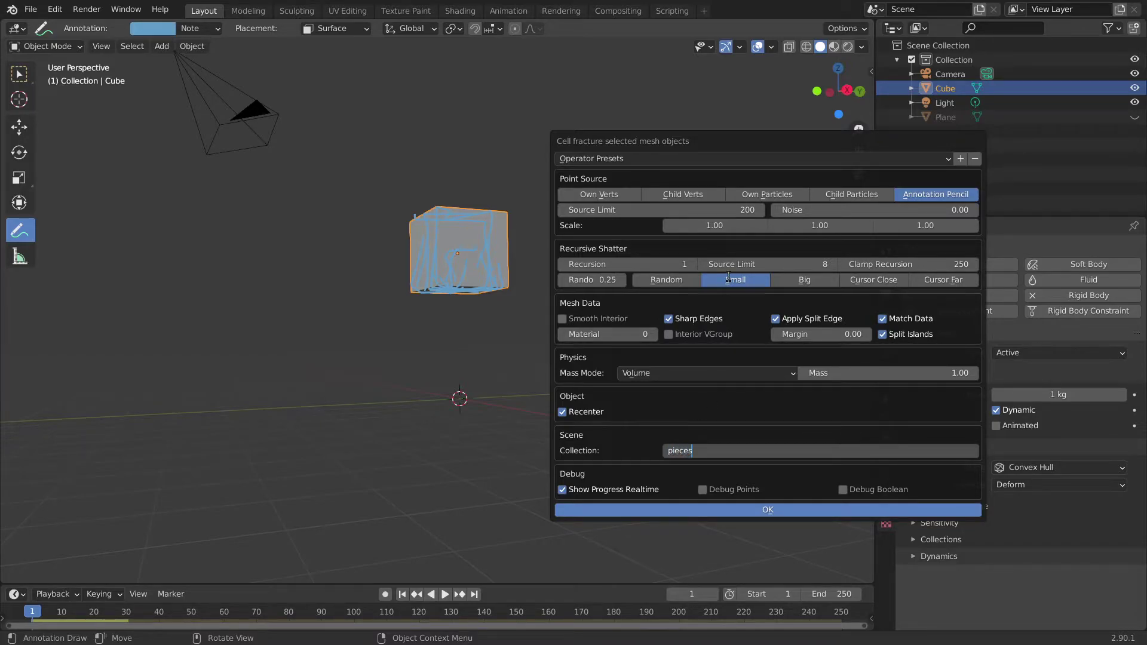
type("pieces")
key("Return")
left_click_drag(792, 141, 679, 141)
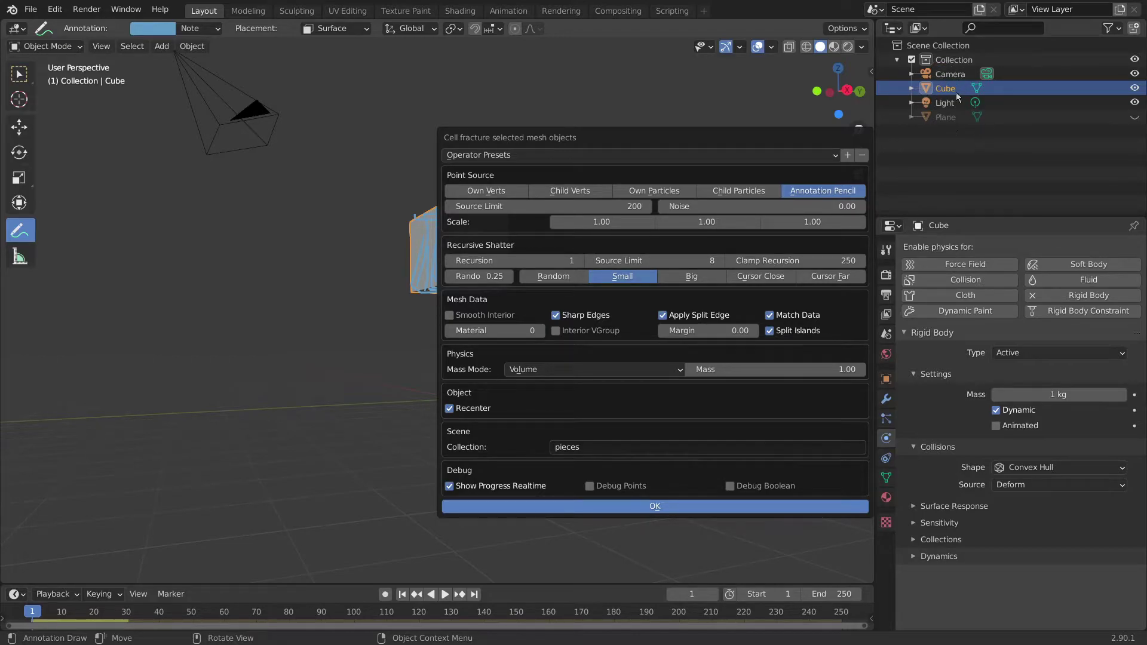
left_click_drag(730, 131, 731, 100)
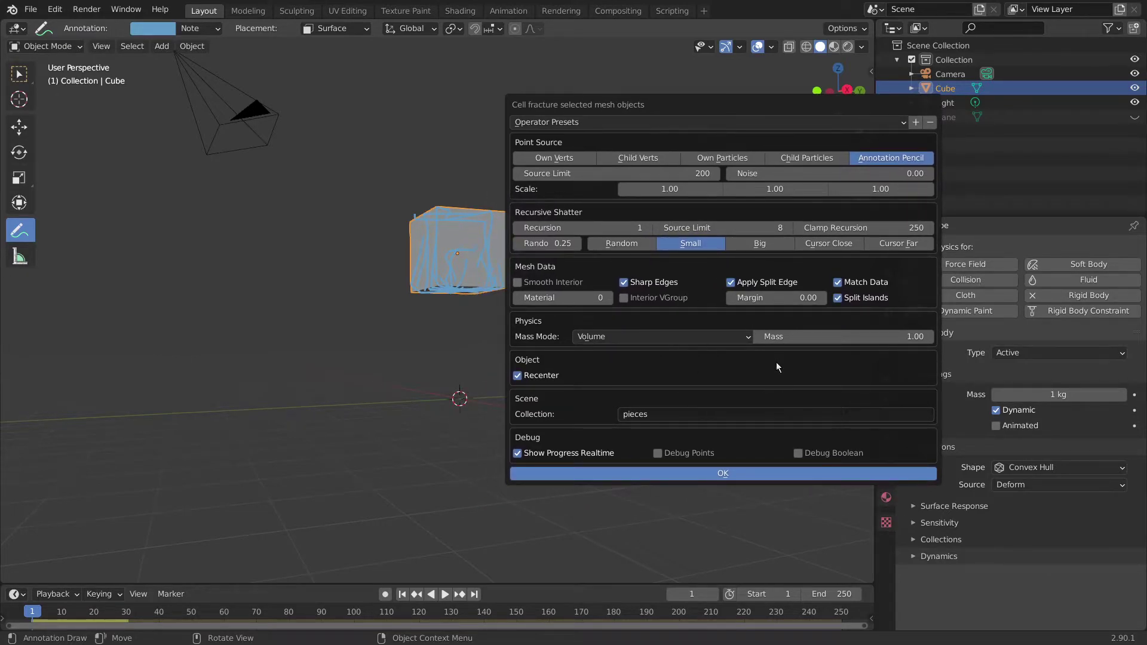
left_click(714, 478)
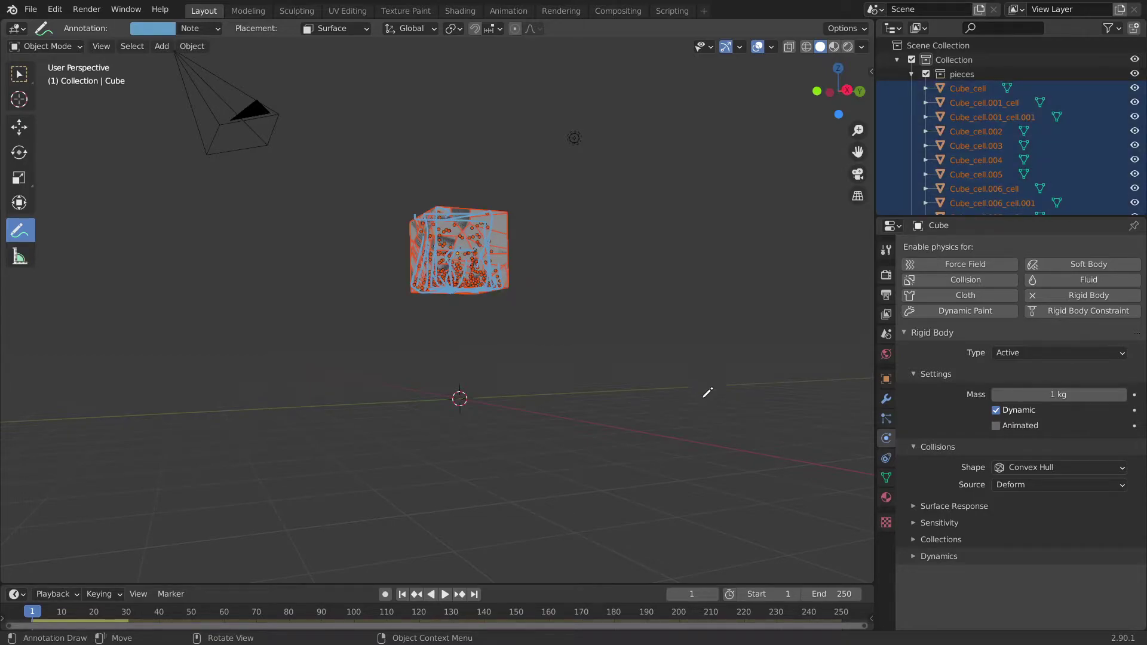
- Collapse and select the pieces collection in the scene hierarchy, and hide the original cube
middle_click_drag(576, 272, 603, 280)
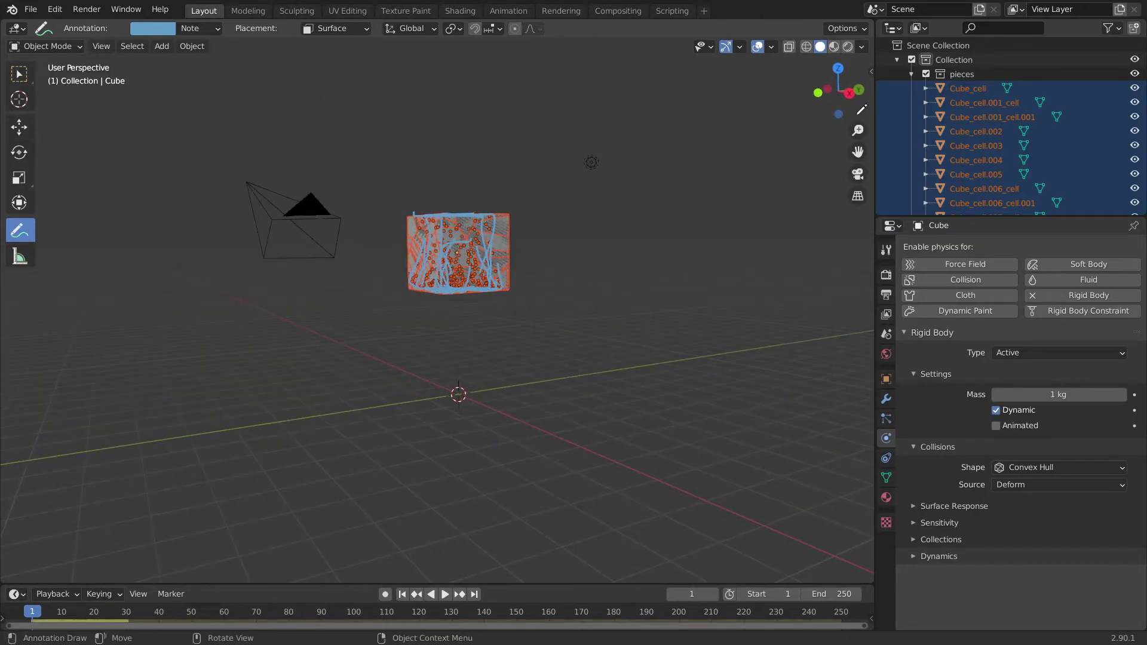
left_click(911, 74)
left_click(958, 74)
middle_click_drag(657, 227, 561, 198)
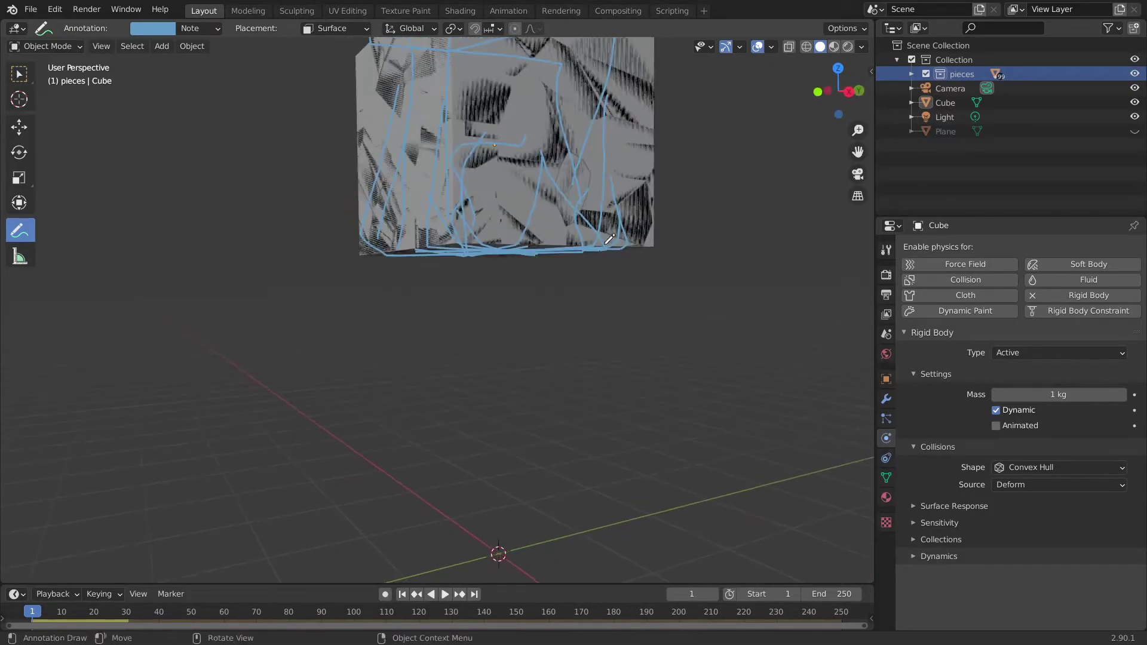
left_click(1135, 102)
- Hide the Note annotation layer covering the fractured cube and switch to the Select Box tool
middle_click_drag(691, 207, 275, 87)
scroll(560, 207, "down", 3)
left_click(215, 30)
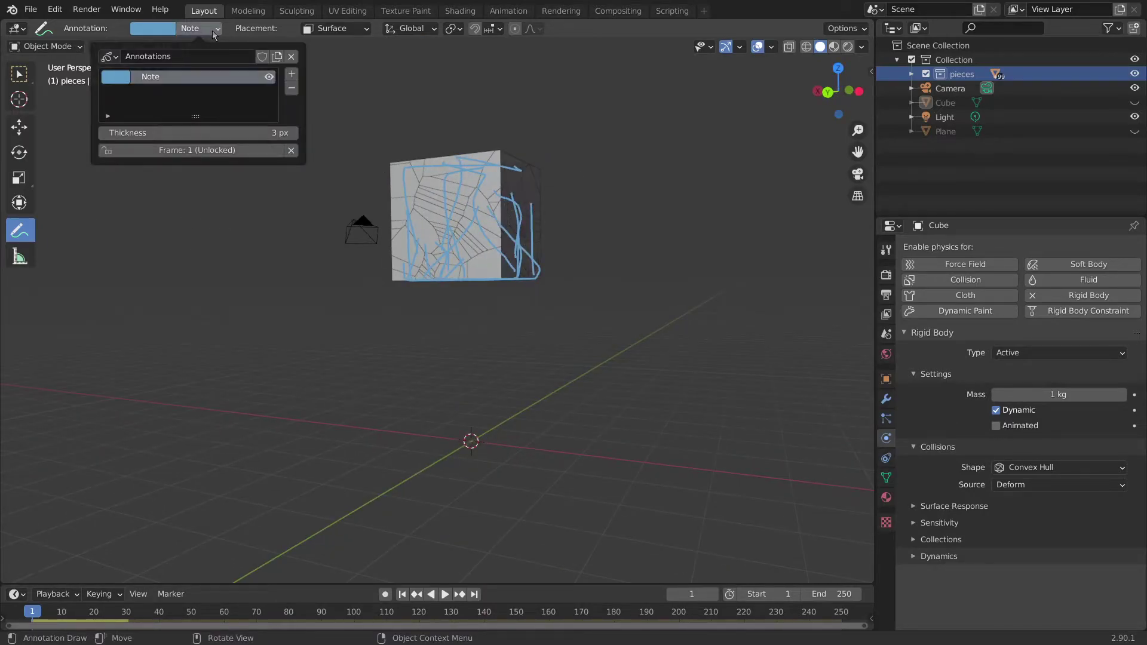
left_click(269, 77)
middle_click_drag(588, 35, 16, 95)
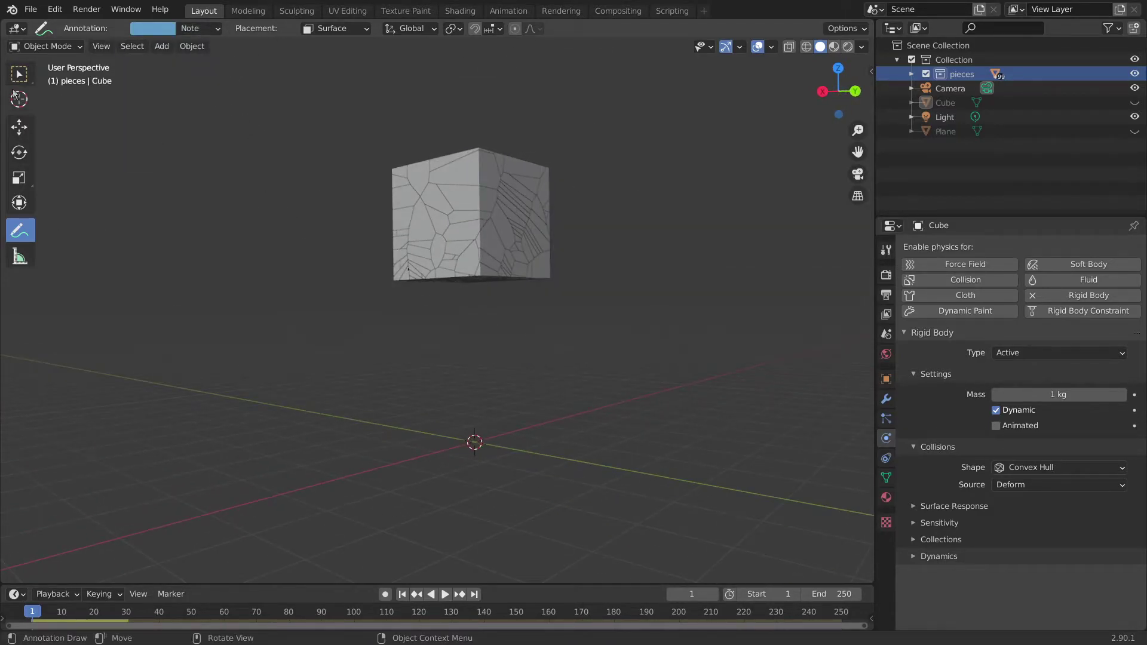
key("w")
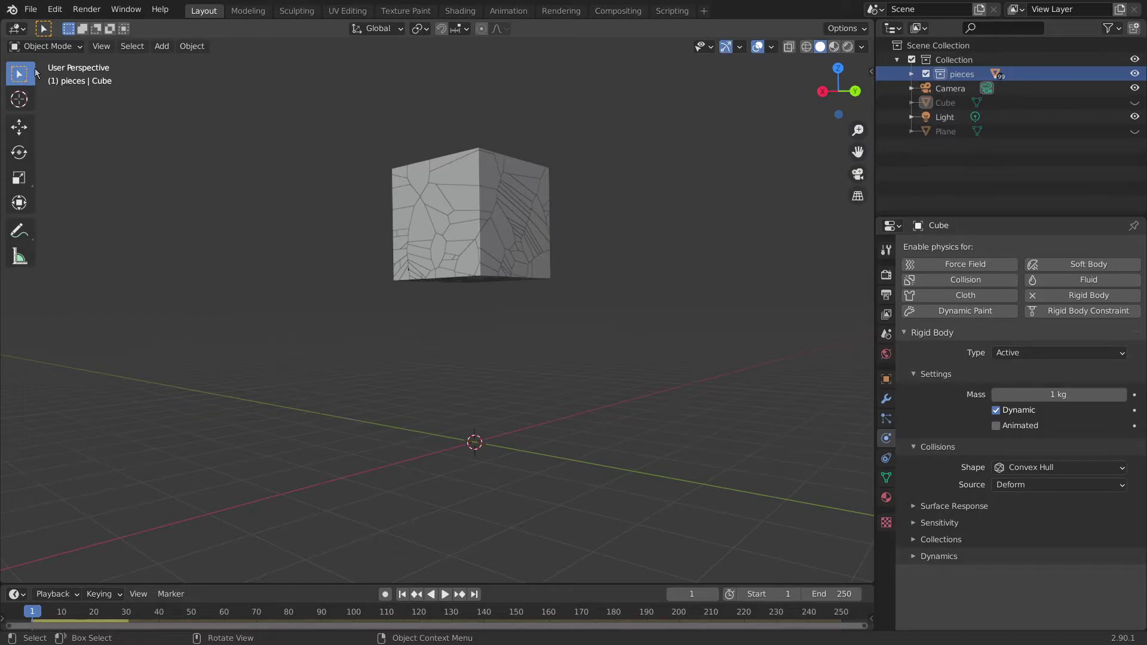
middle_click_drag(301, 242, 441, 327)
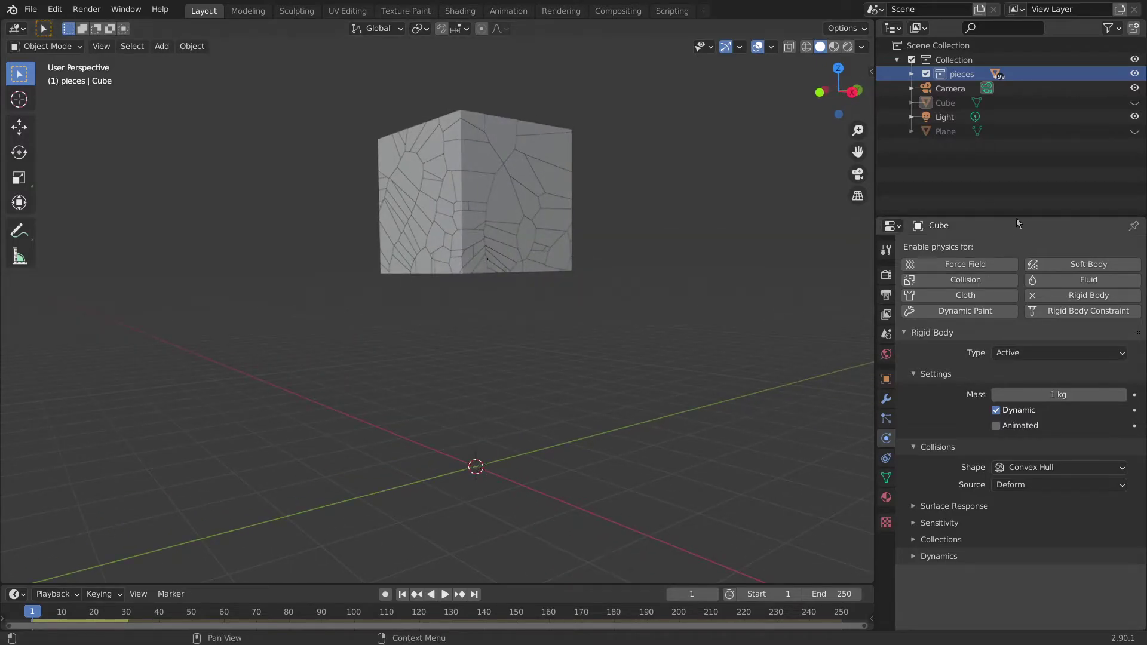
- Unhide the original cube and the plane, and select the plane
left_click(1135, 102)
left_click(1136, 131)
scroll(654, 272, "down", 6)
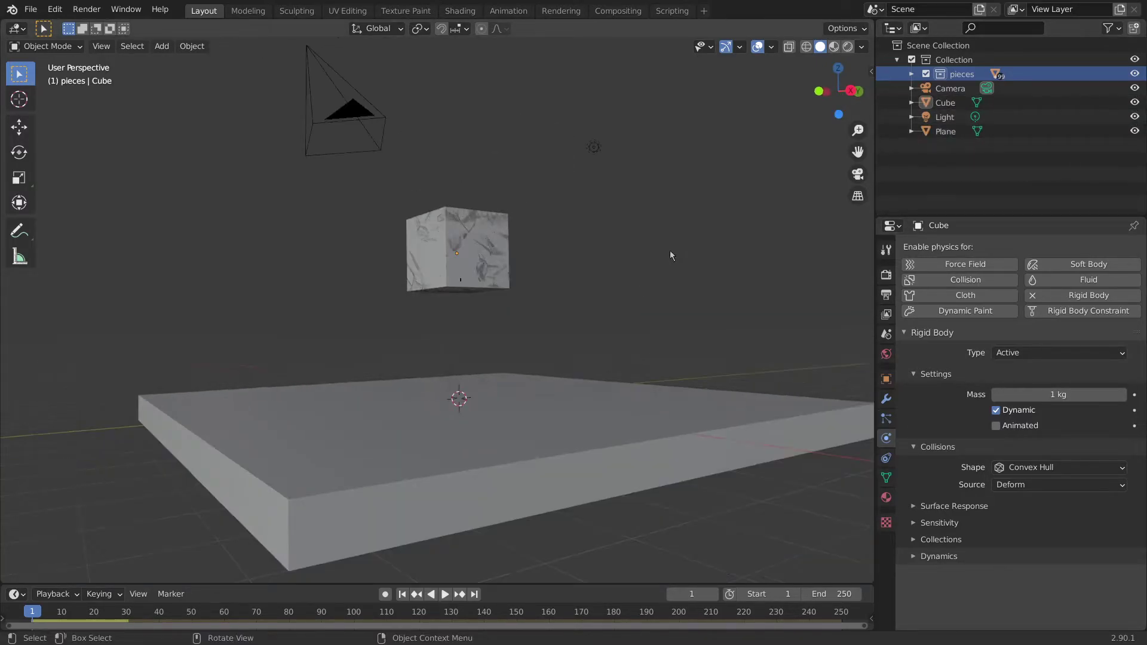
left_click(545, 371)
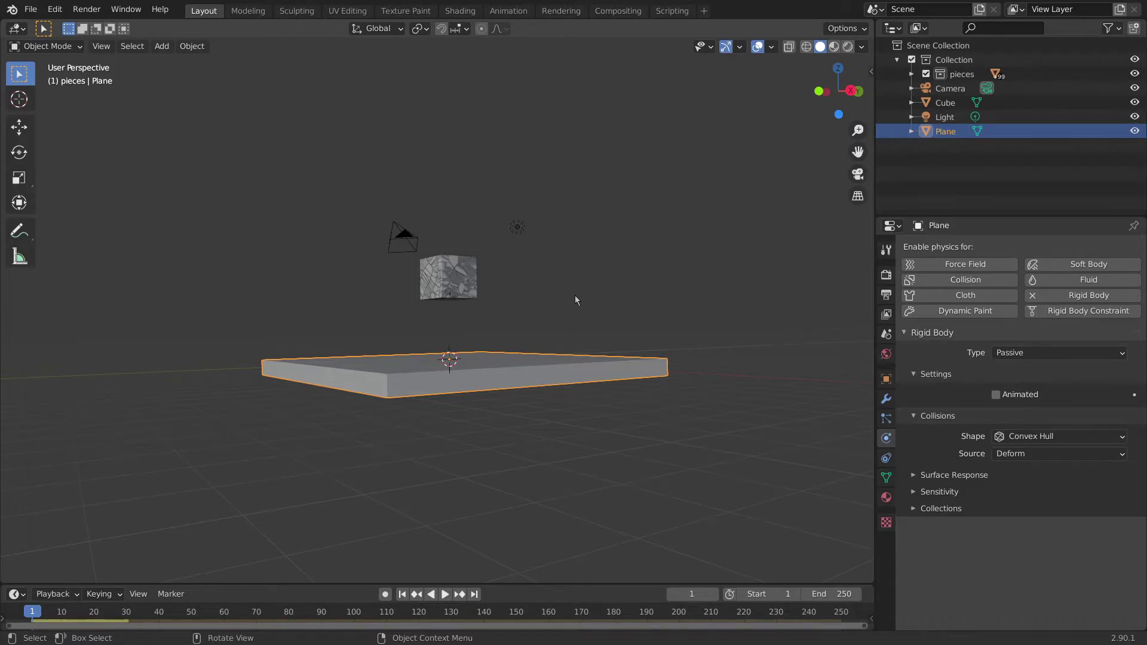
- Play the simulation to compare the falling cube with the fractured pieces, and return to frame 1
middle_click_drag(591, 295, 494, 295)
key("space")
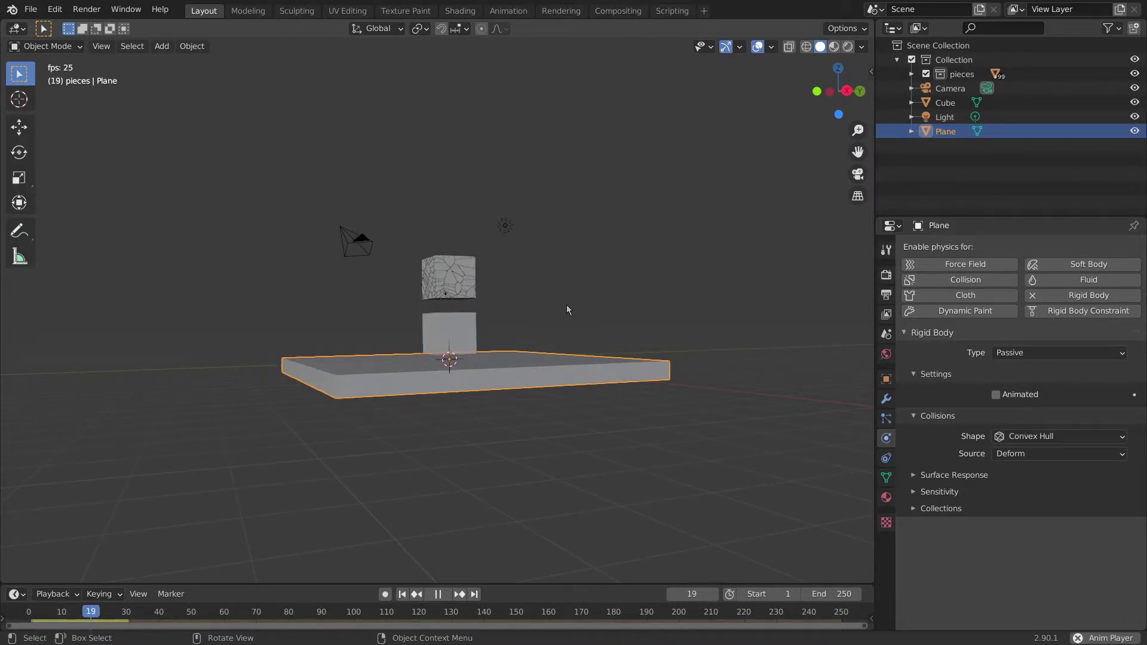
key("space")
scroll(521, 310, "up", 6)
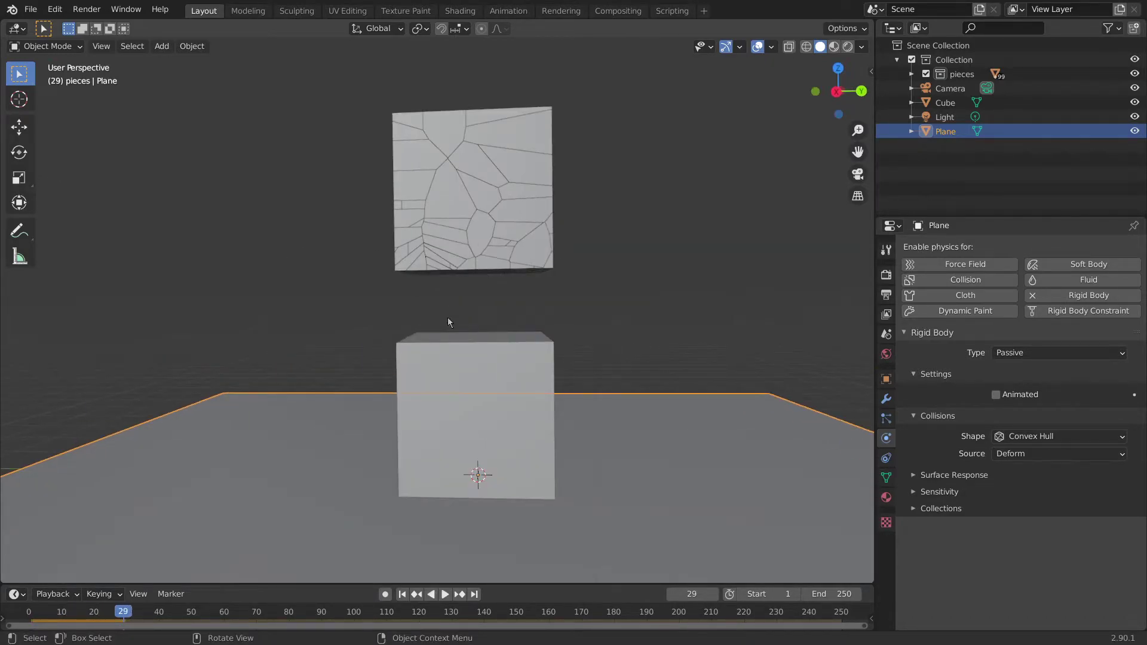
left_click(35, 612)
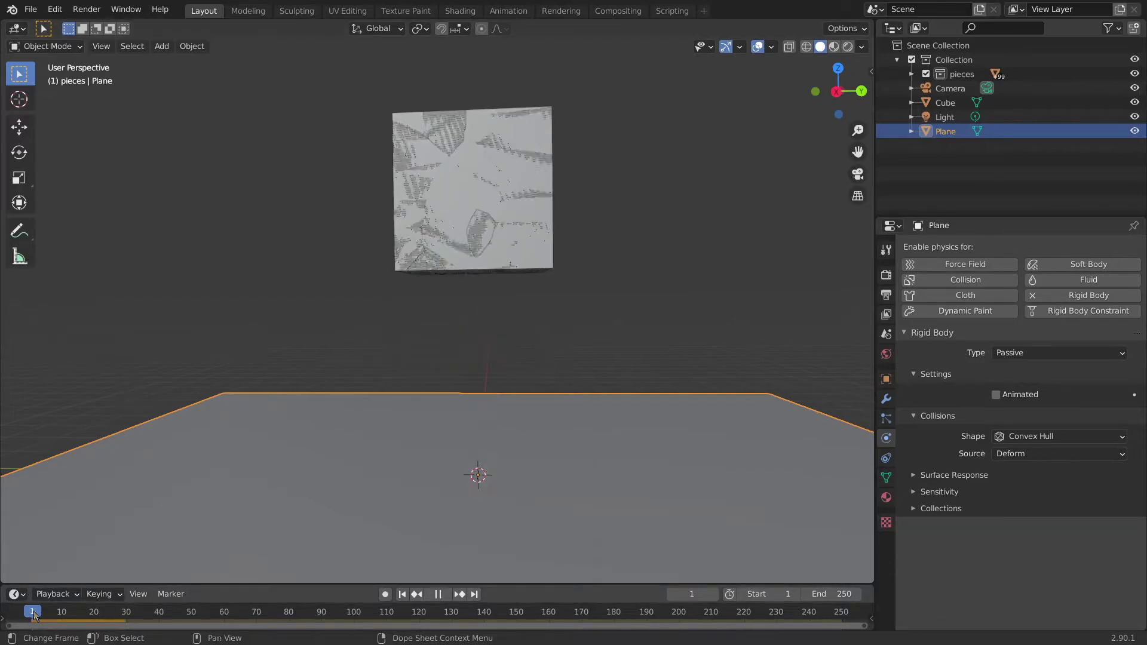
scroll(483, 407, "down", 3)
scroll(495, 359, "up", 1)
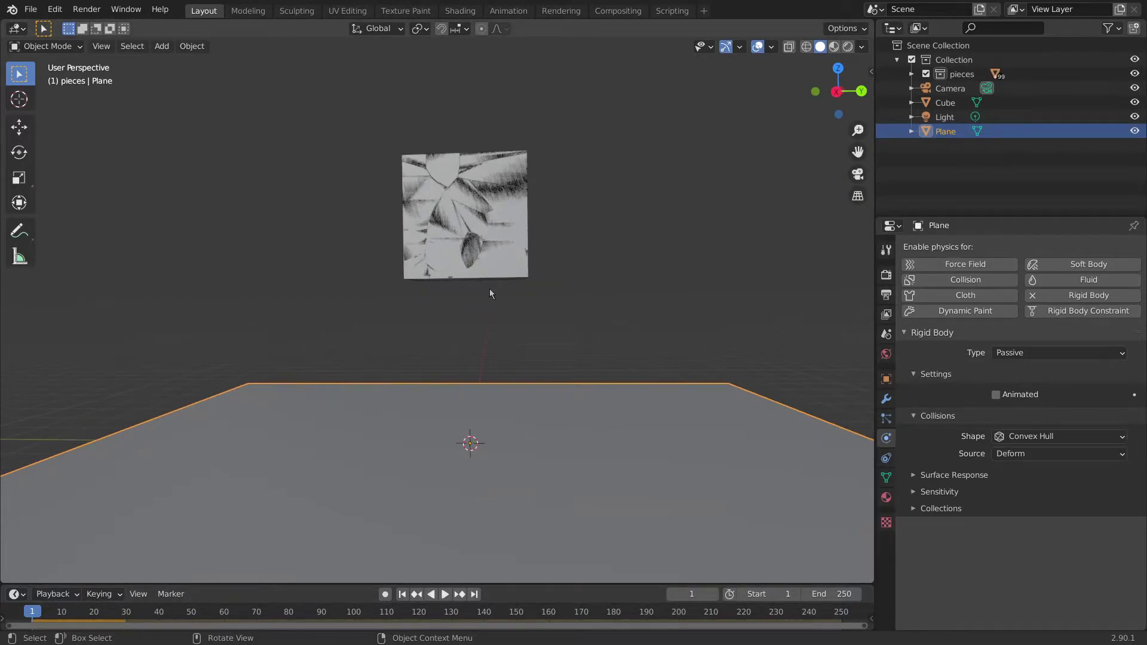
- Add an active rigid body to one piece at the fractured cube's upper edge and play the simulation
left_click(451, 173)
middle_click_drag(507, 238, 550, 222)
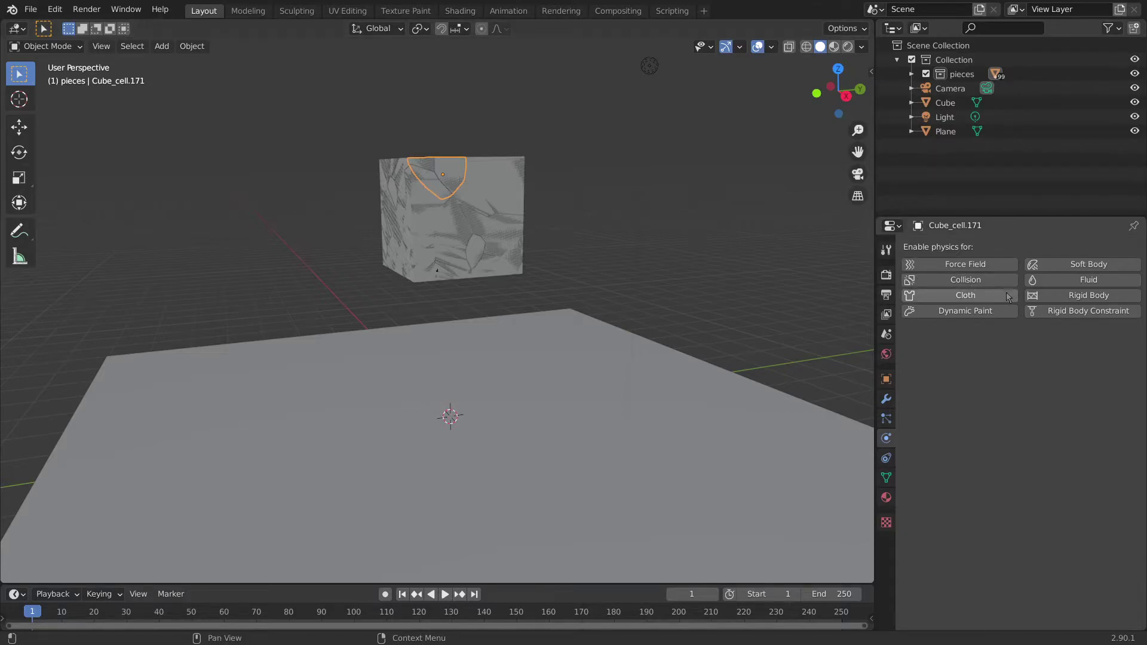
left_click(1048, 295)
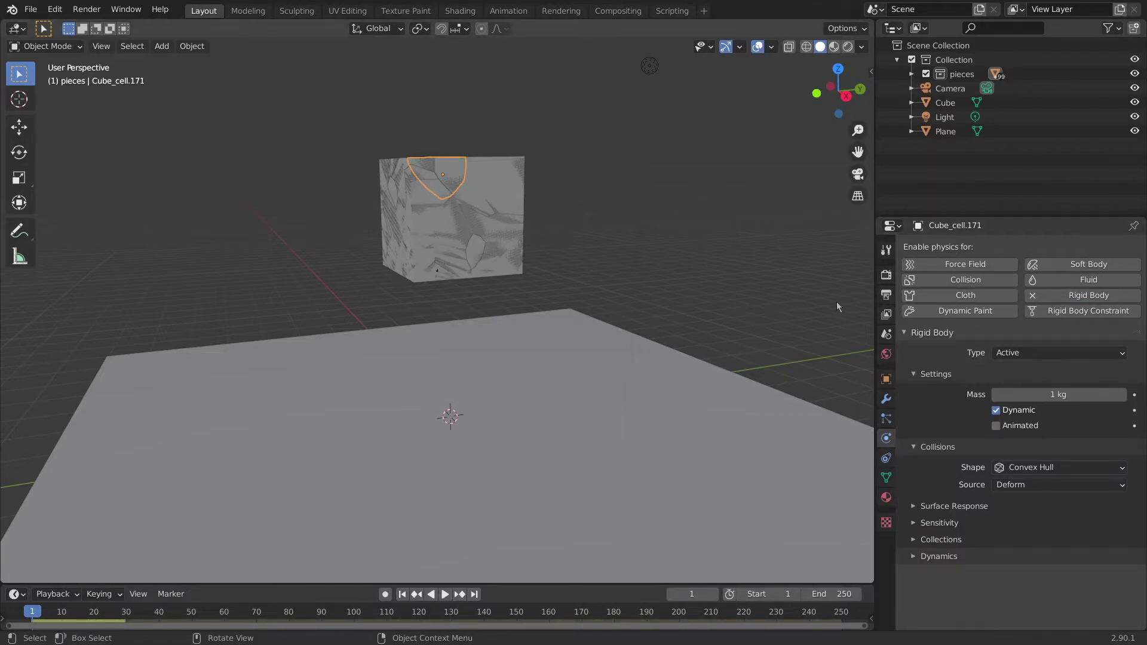
key("space")
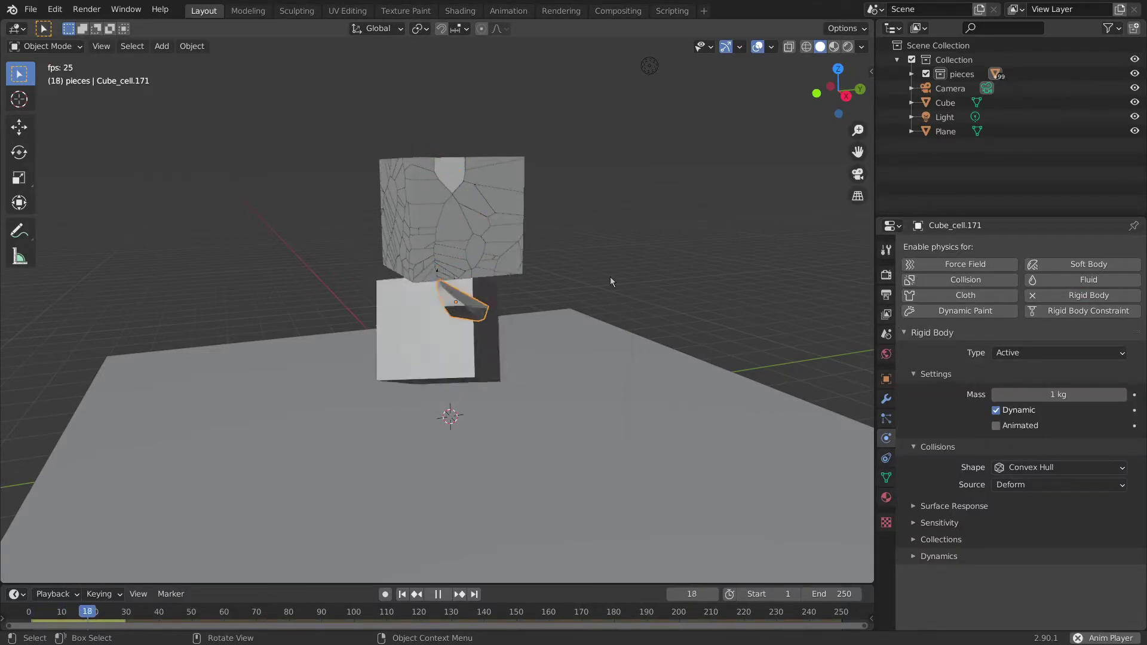
key("space")
- Compare the physics settings of another fractured piece with those of the original cube, and return to frame 1
middle_click_drag(446, 333, 487, 317)
left_click(481, 279)
key("KP_Decimal")
scroll(486, 276, "down", 10)
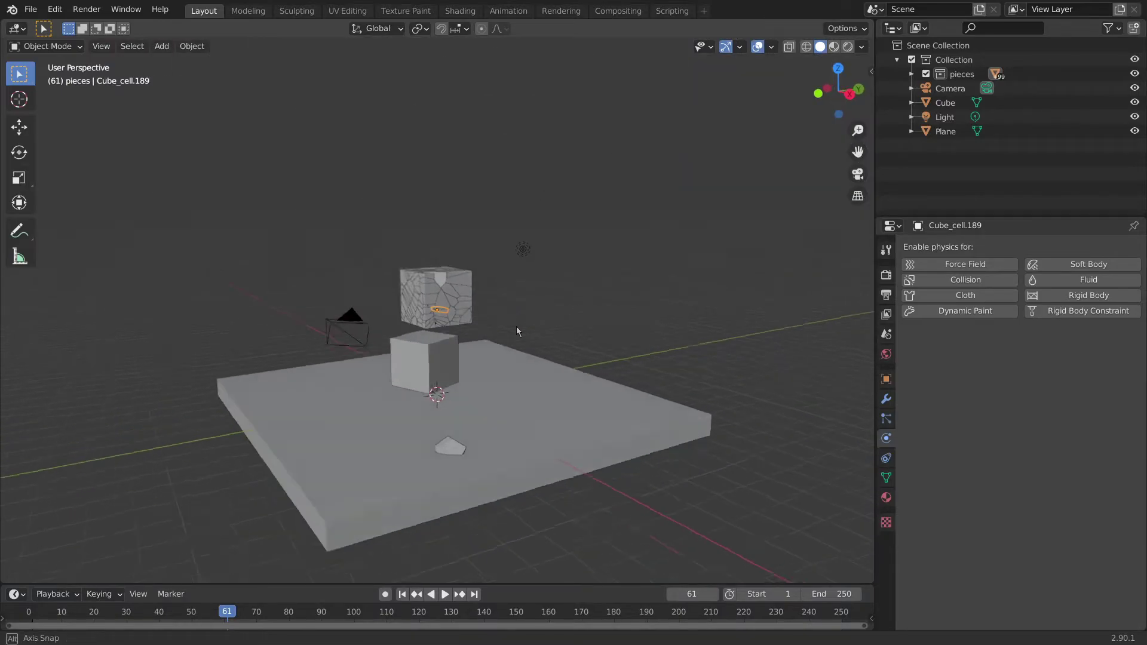
middle_click_drag(488, 335, 446, 348)
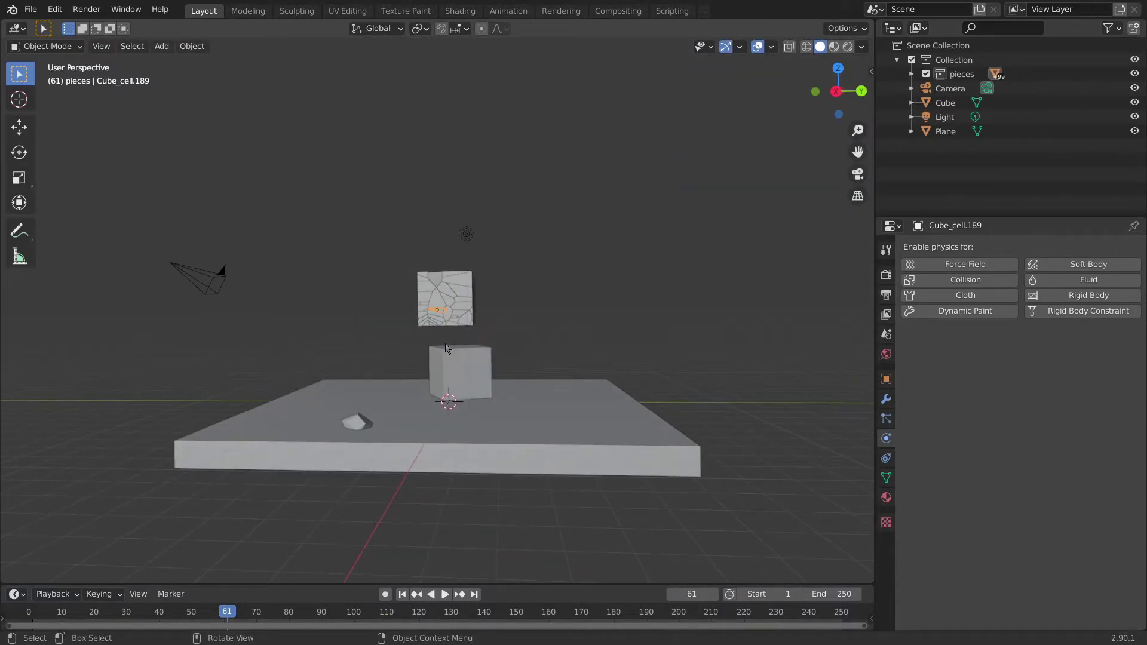
left_click(471, 359)
left_click(462, 367)
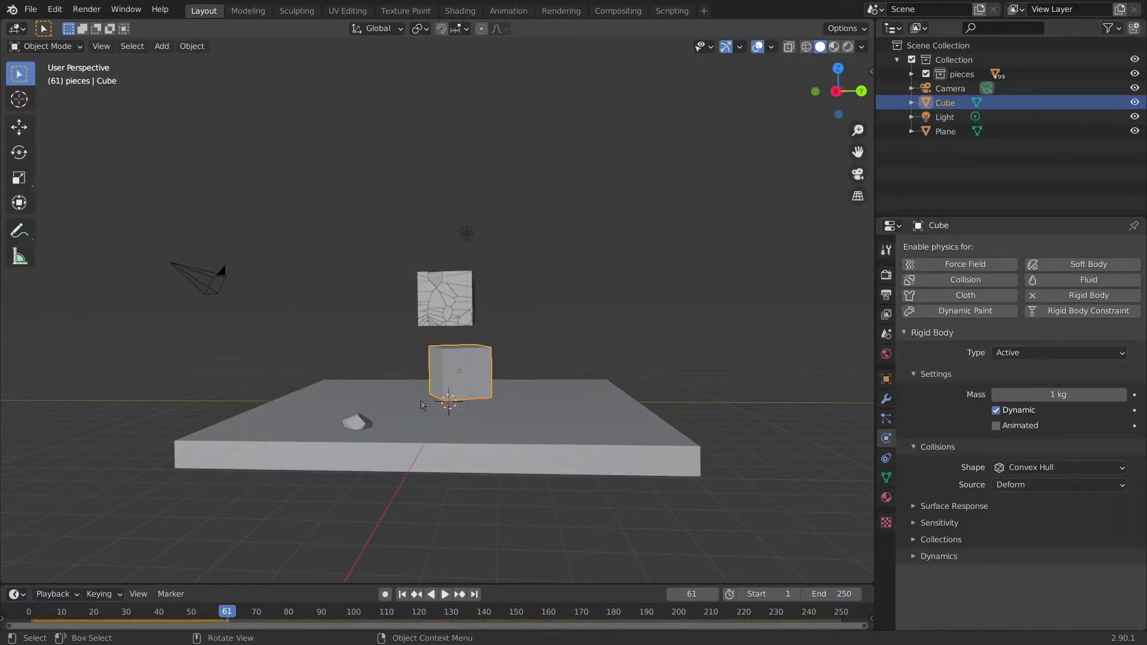
middle_click_drag(454, 298, 568, 323)
scroll(478, 301, "up", 4)
left_click(31, 611)
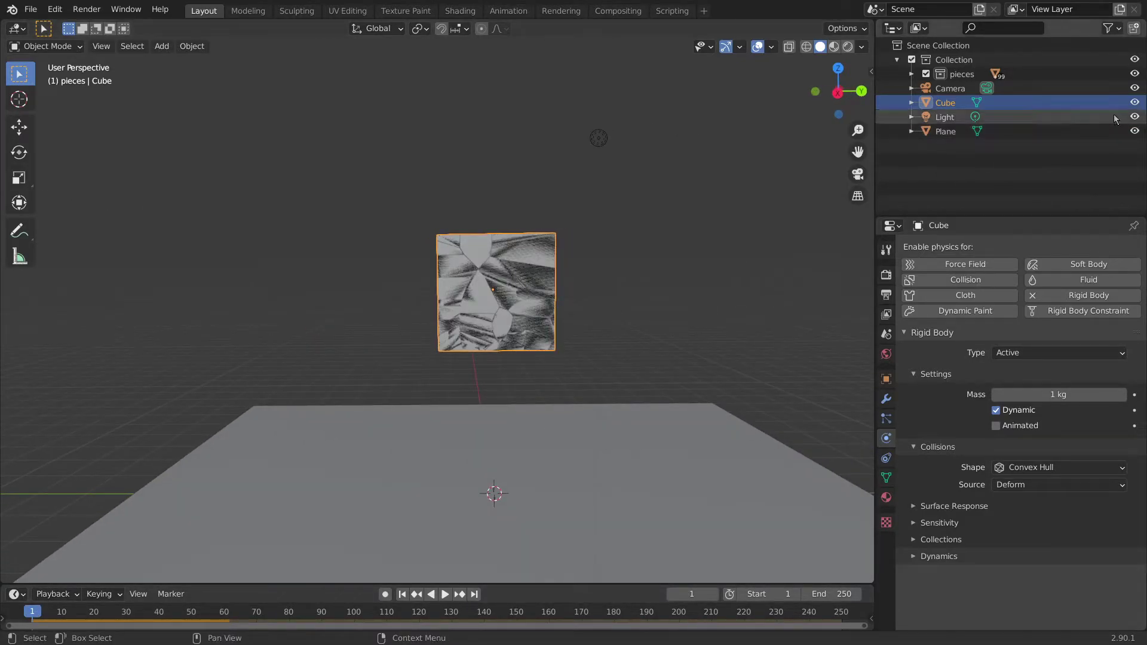
- Hide the original cube, box-select the fractured pieces, and replace that selection with the light
left_click(1134, 102)
left_click_drag(633, 205, 435, 320)
left_click_drag(685, 199, 411, 368)
middle_click_drag(411, 368, 504, 376)
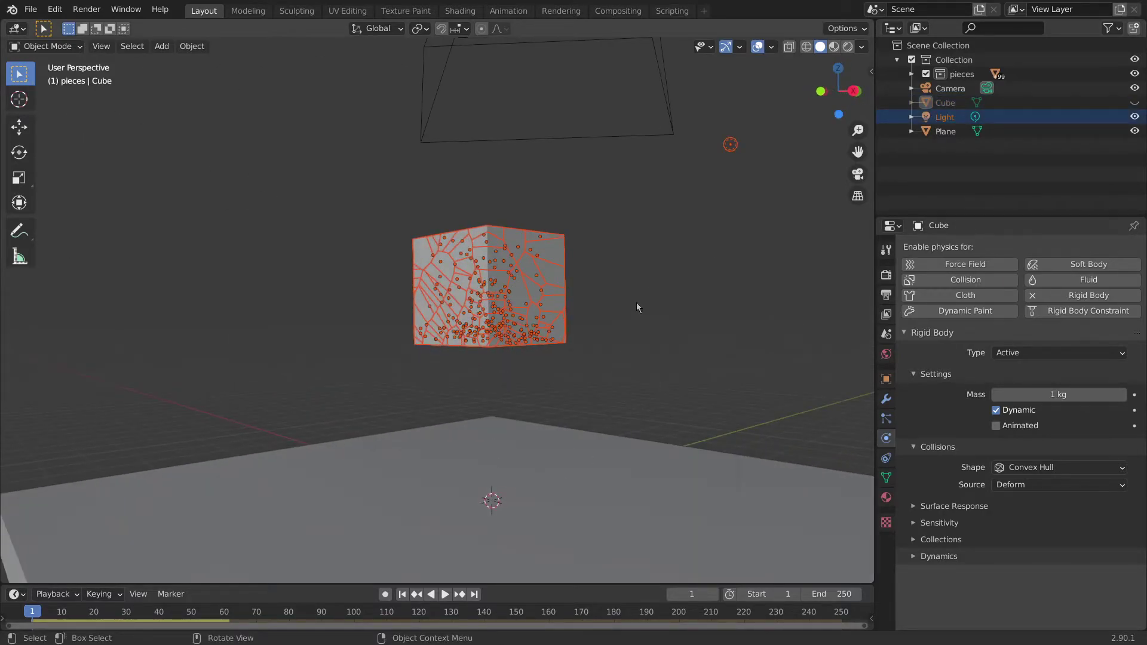
scroll(633, 300, "down", 4)
middle_click_drag(629, 298, 544, 313)
left_click(540, 245)
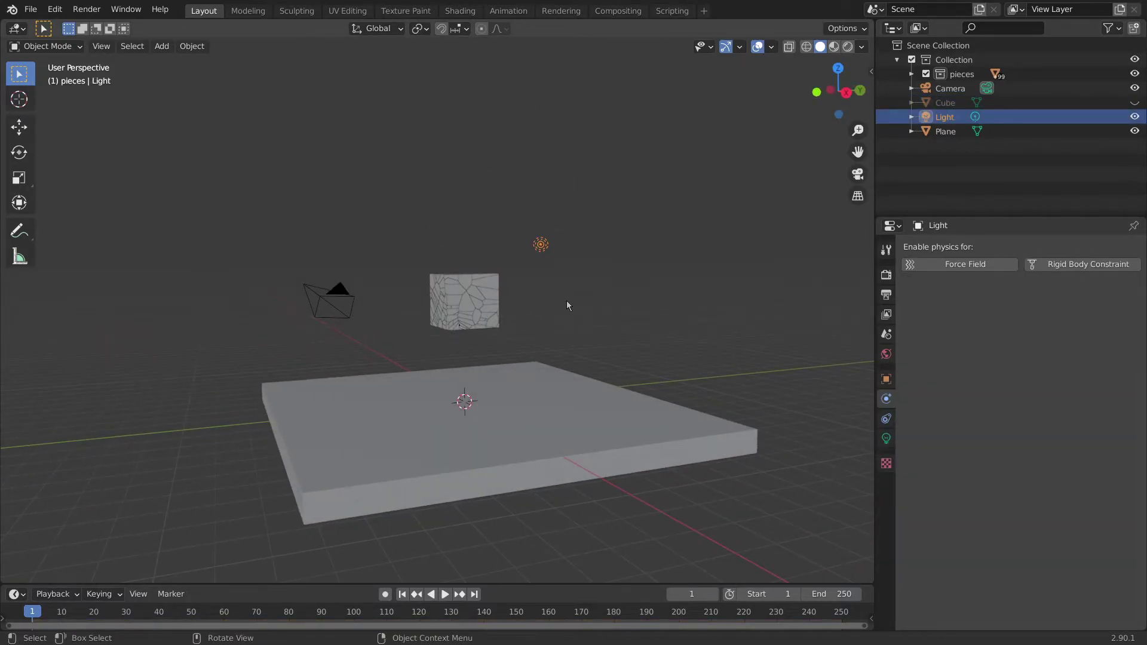
- Examine the fracture seams on the cube in rendered shading, and return to solid shading
scroll(567, 300, "up", 3)
mouse_move(860, 66)
left_mouse_down()
mouse_move(849, 78)
mouse_move(861, 62)
left_mouse_up()
left_click(849, 47)
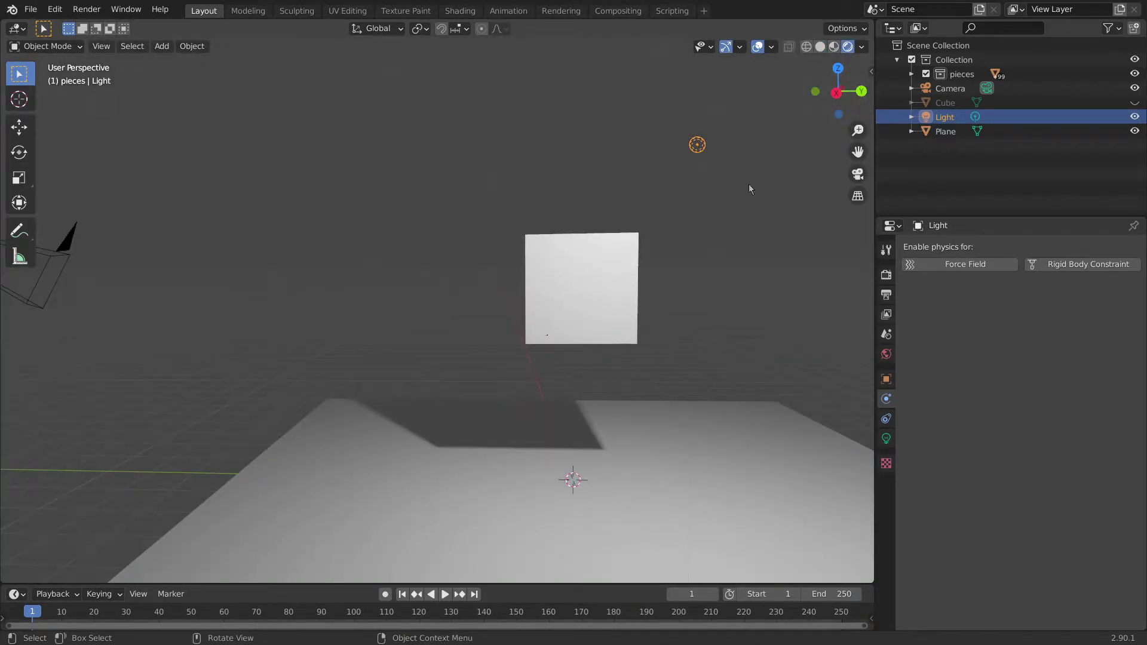
scroll(694, 284, "up", 4)
left_click(682, 310)
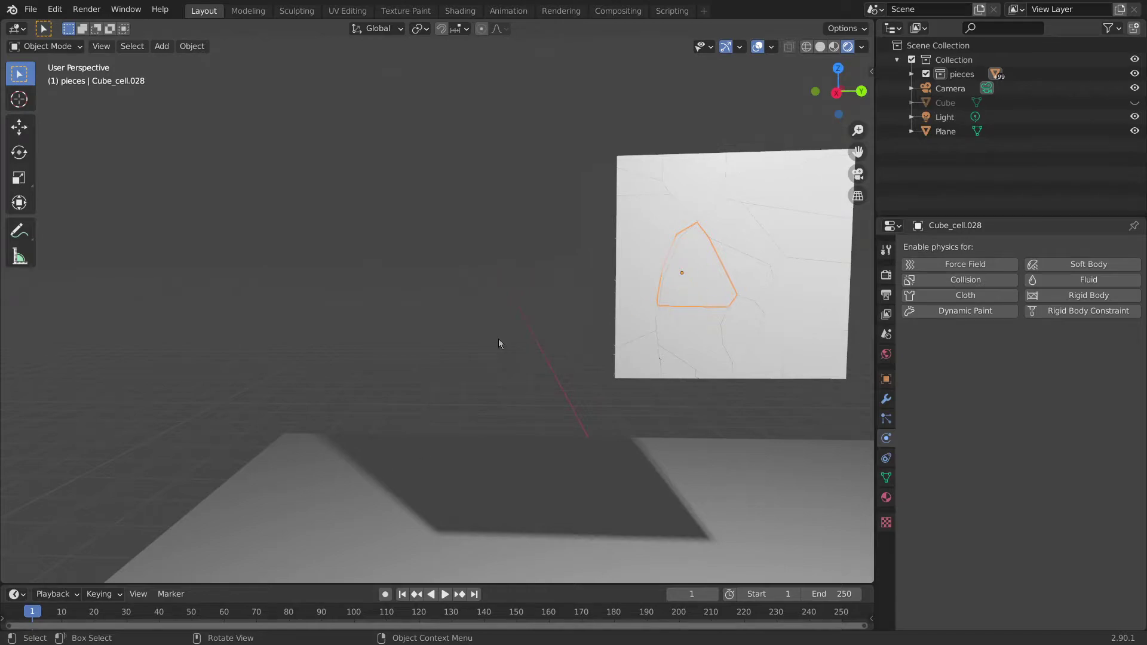
scroll(585, 340, "up", 2)
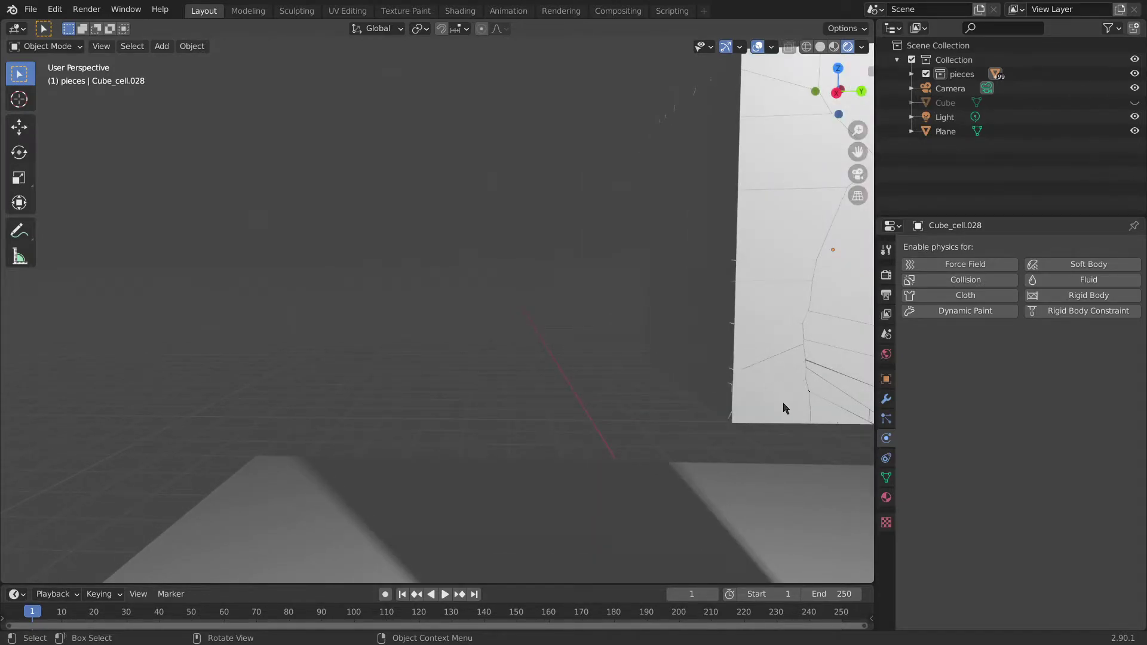
scroll(555, 325, "down", 5)
middle_click_drag(556, 325, 661, 325)
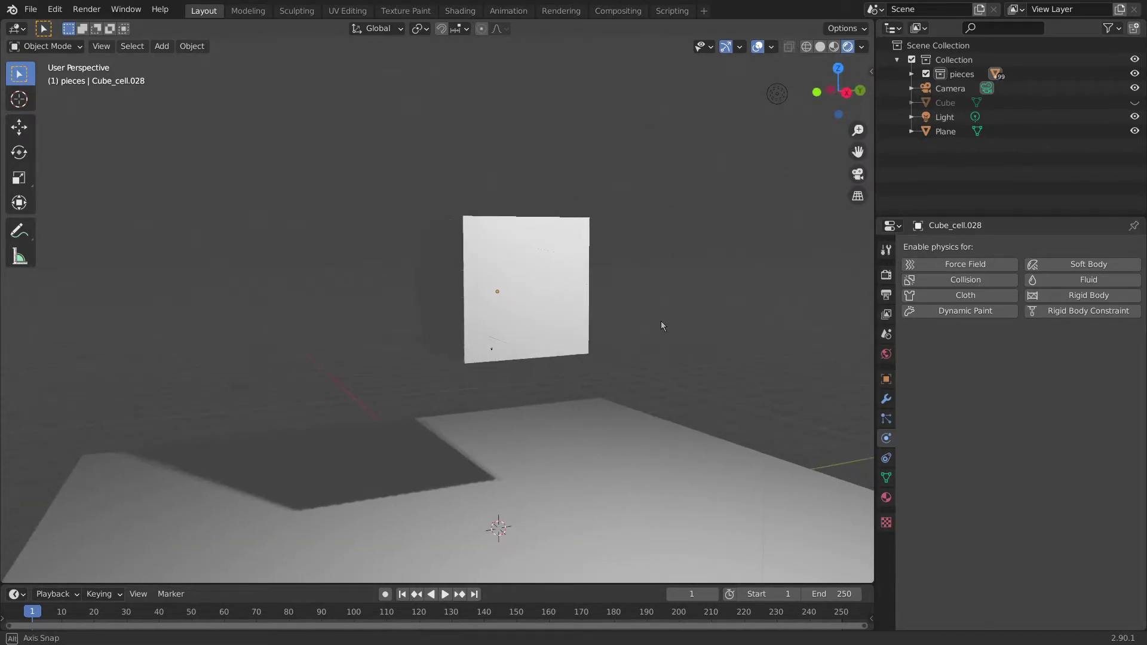
left_click(821, 47)
scroll(661, 282, "down", 2)
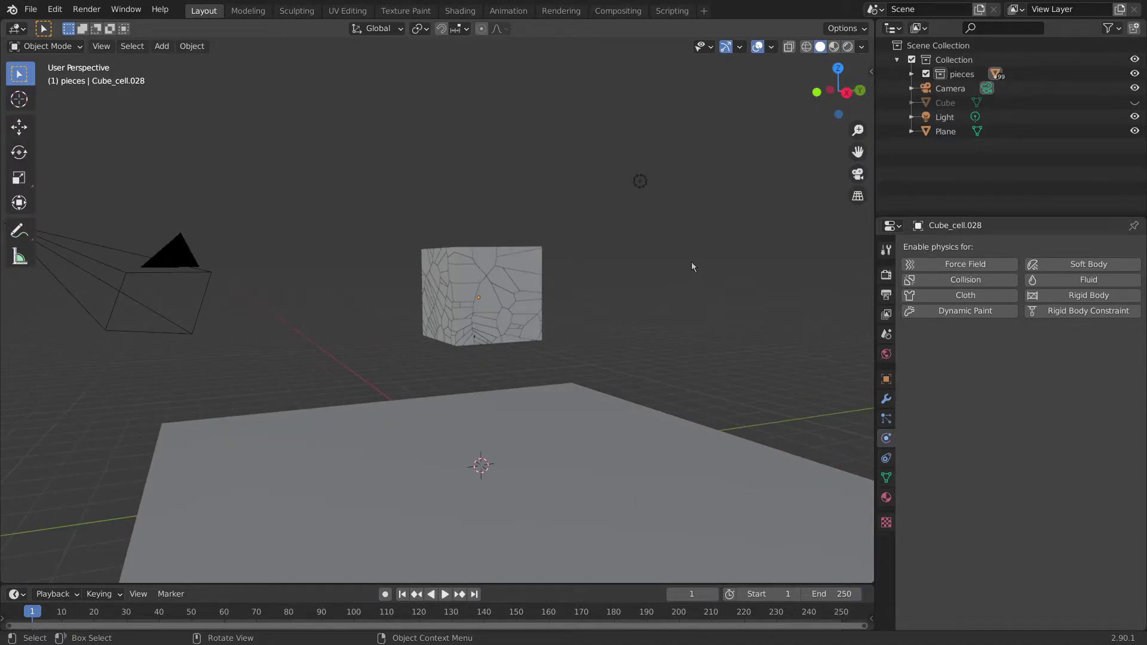
- Unhide the original cube, play the simulation with the pieces collection hidden, and show the pieces again
left_click(1135, 103)
left_click(954, 102)
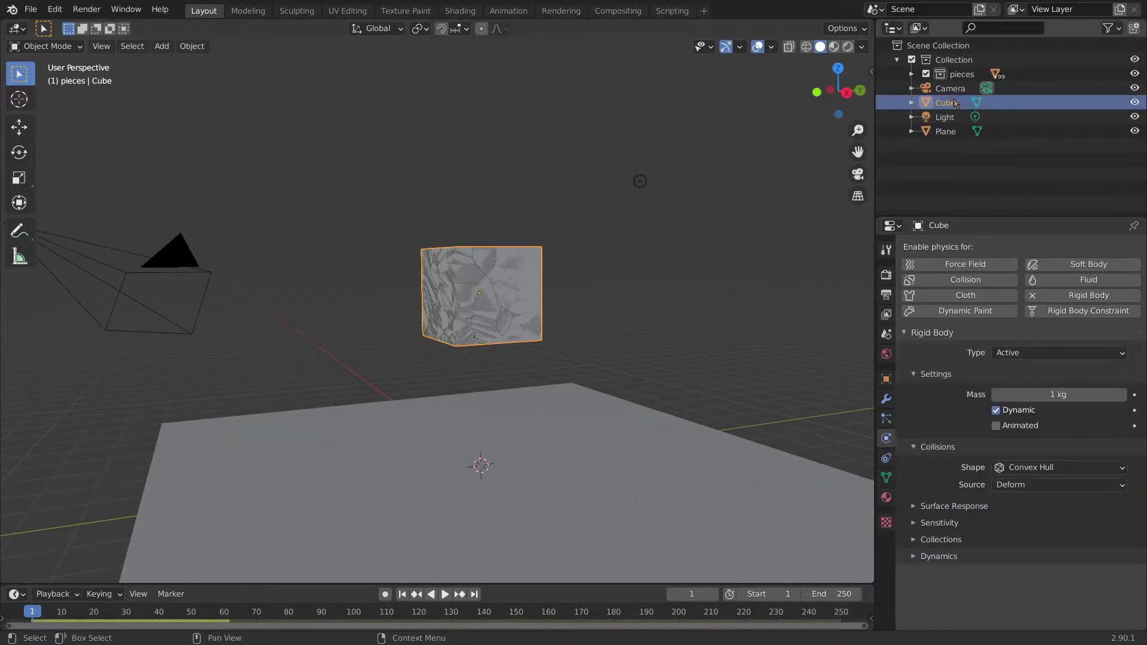
left_click(1134, 74)
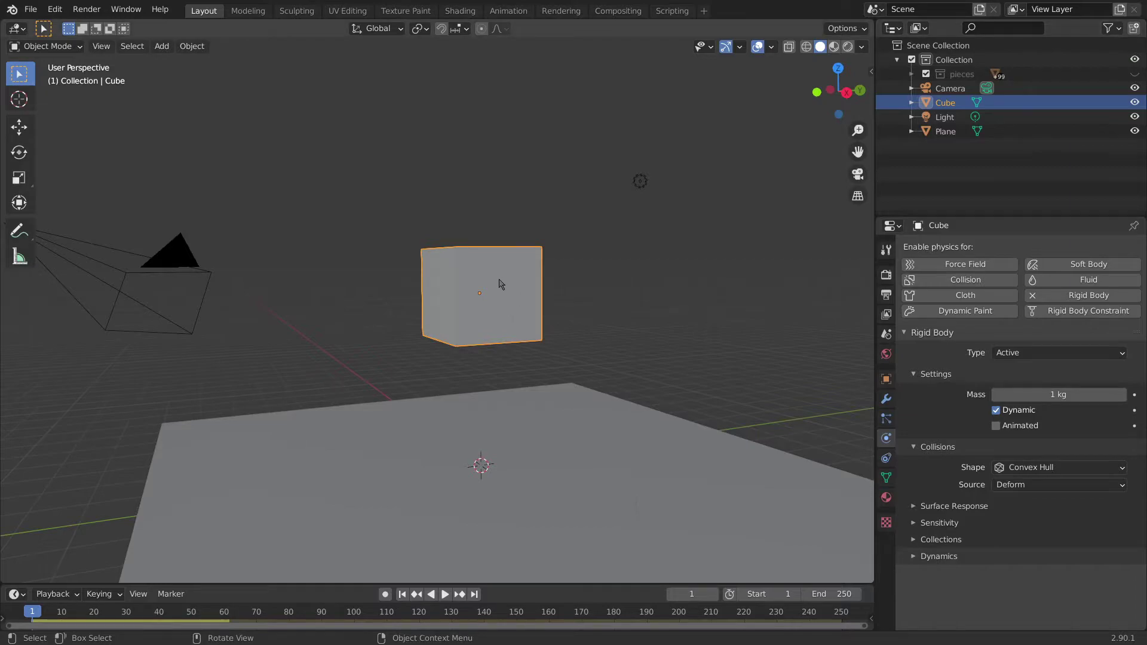
key("space")
key("space")
left_click(959, 74)
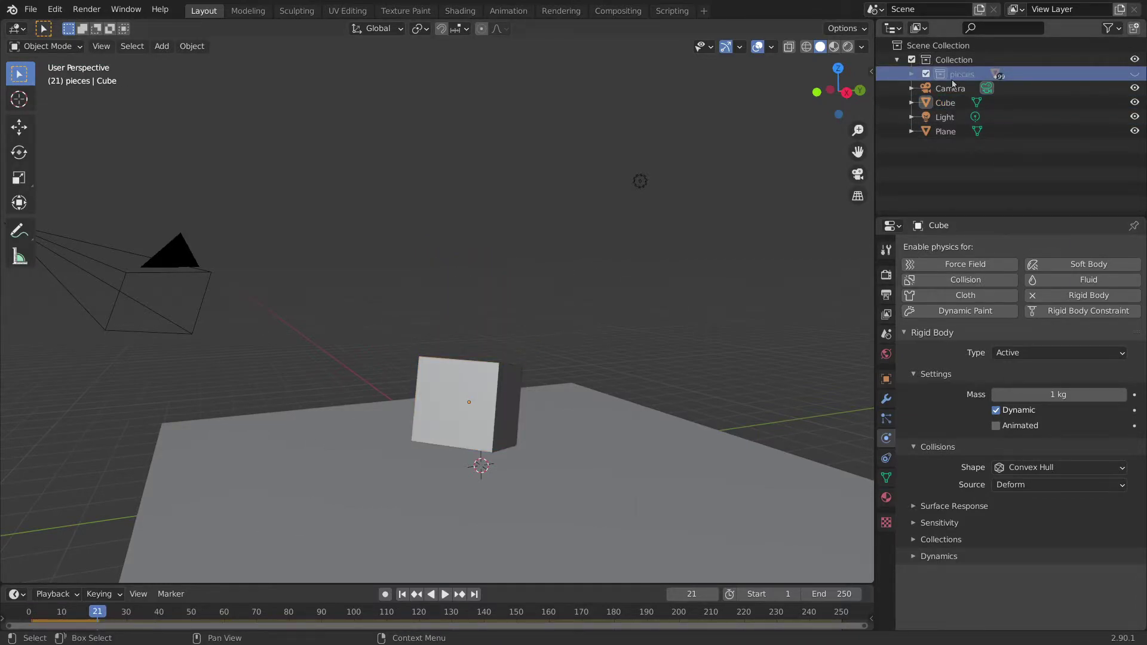
left_click(1135, 74)
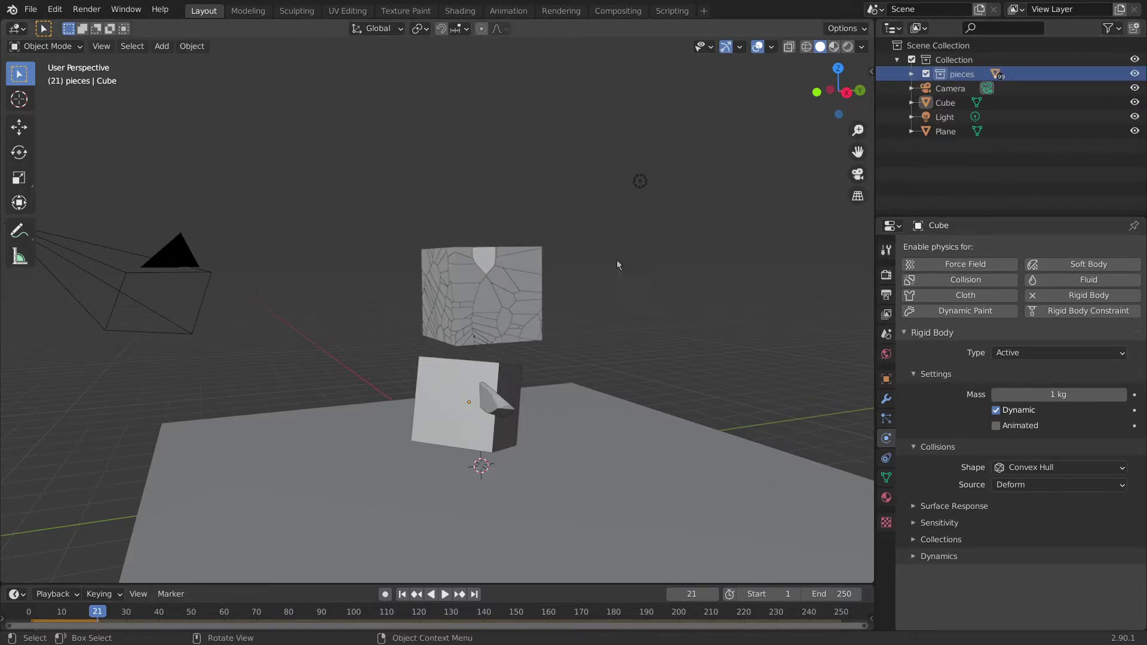
- Remove the rigid body from the falling fractured piece and replay the simulation from frame 1
left_click(495, 404)
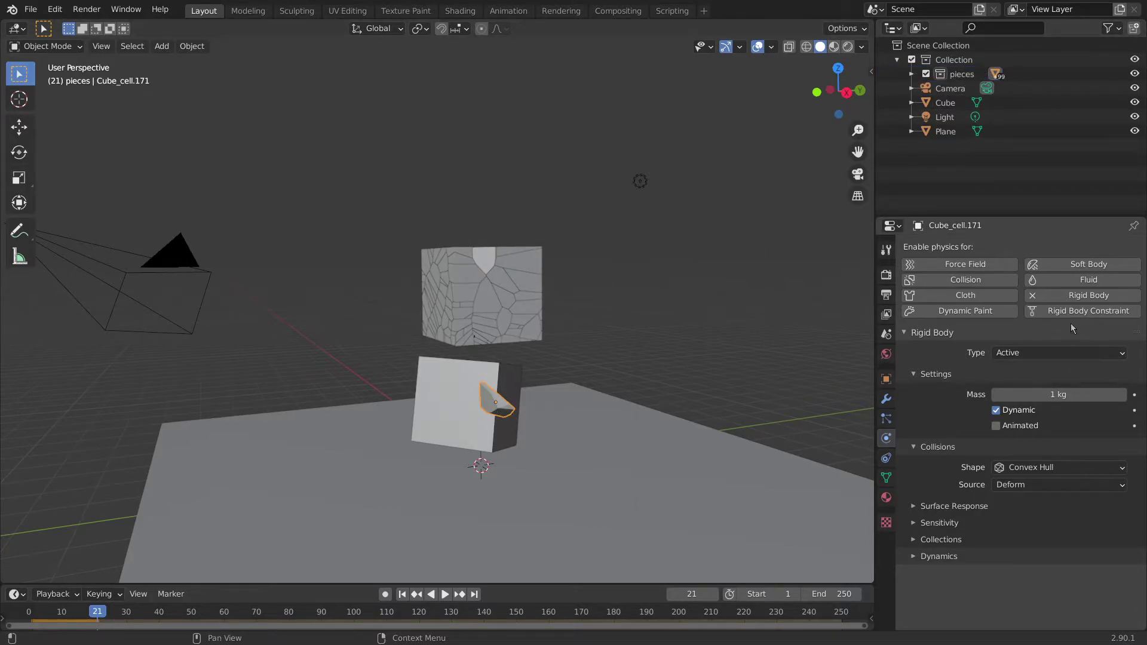
left_click(1036, 297)
left_click(30, 606)
key("space")
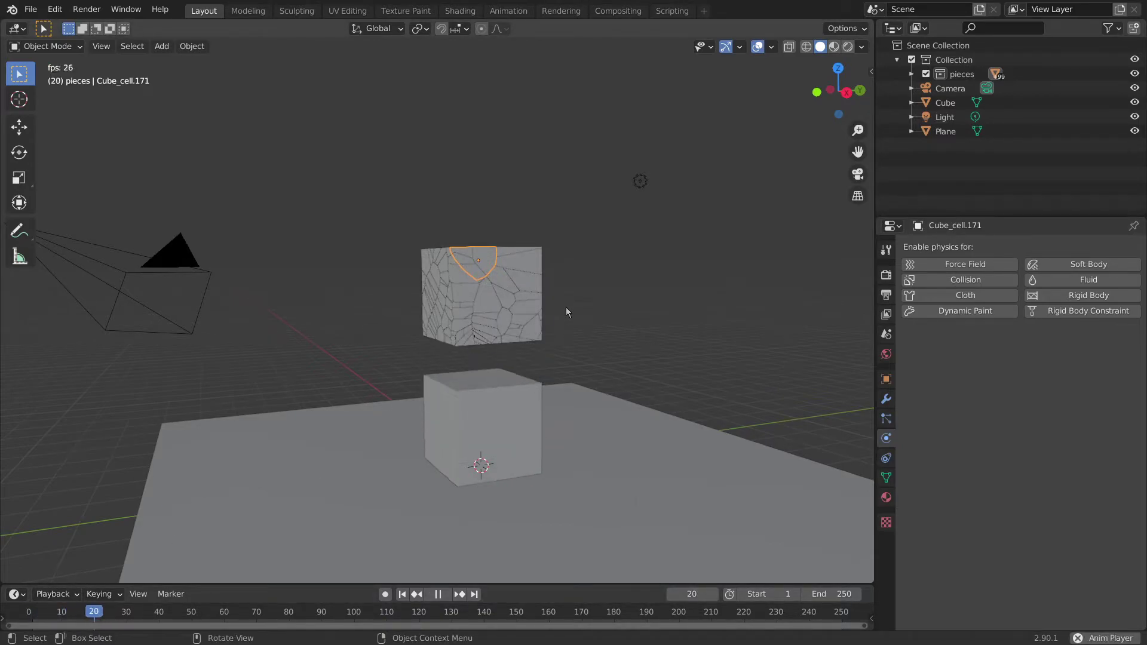
key("space")
- Select the plane, box-select all the fractured pieces instead, and clear the selection
middle_click_drag(546, 323, 513, 430)
left_click(452, 461)
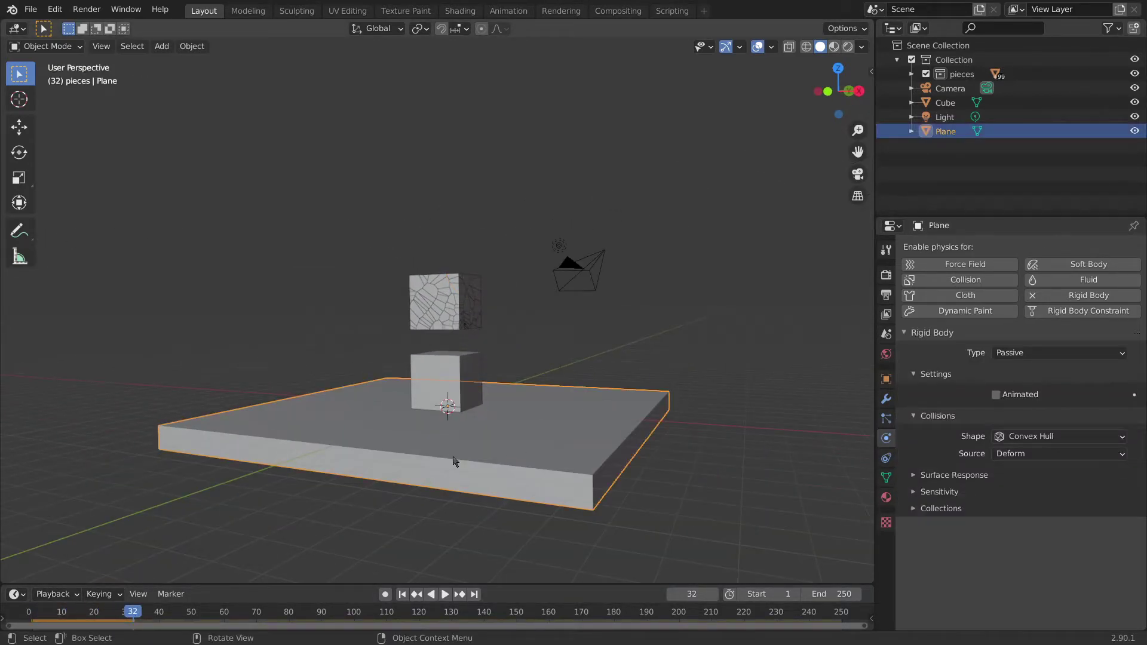
scroll(484, 364, "up", 5)
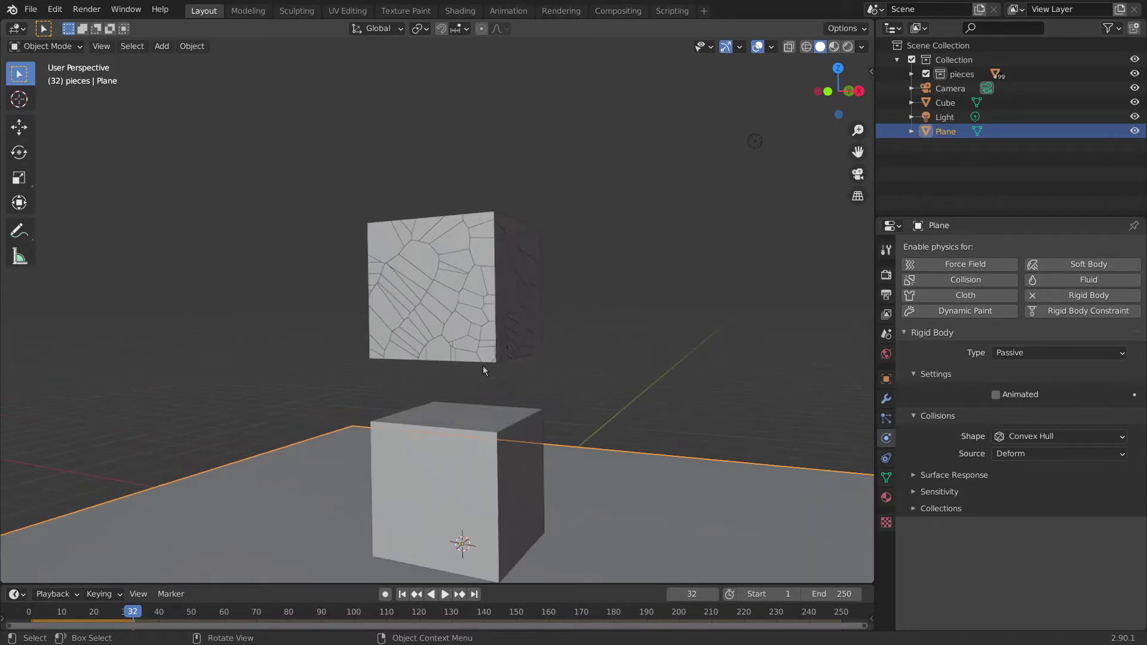
scroll(484, 363, "down", 2)
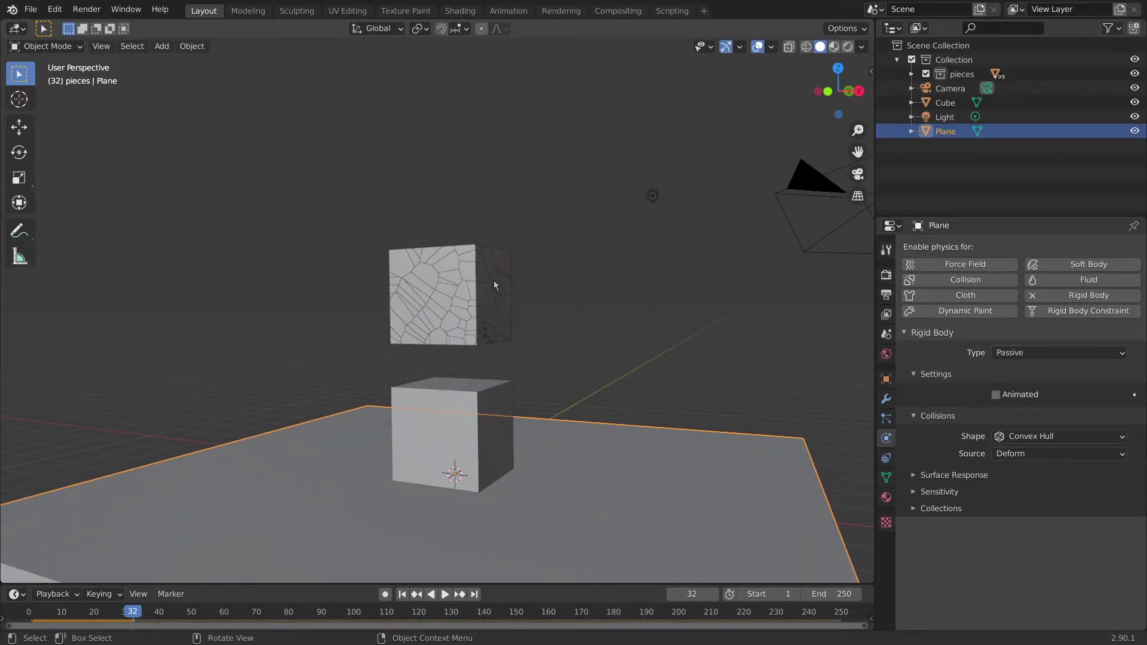
left_click_drag(521, 356, 361, 204)
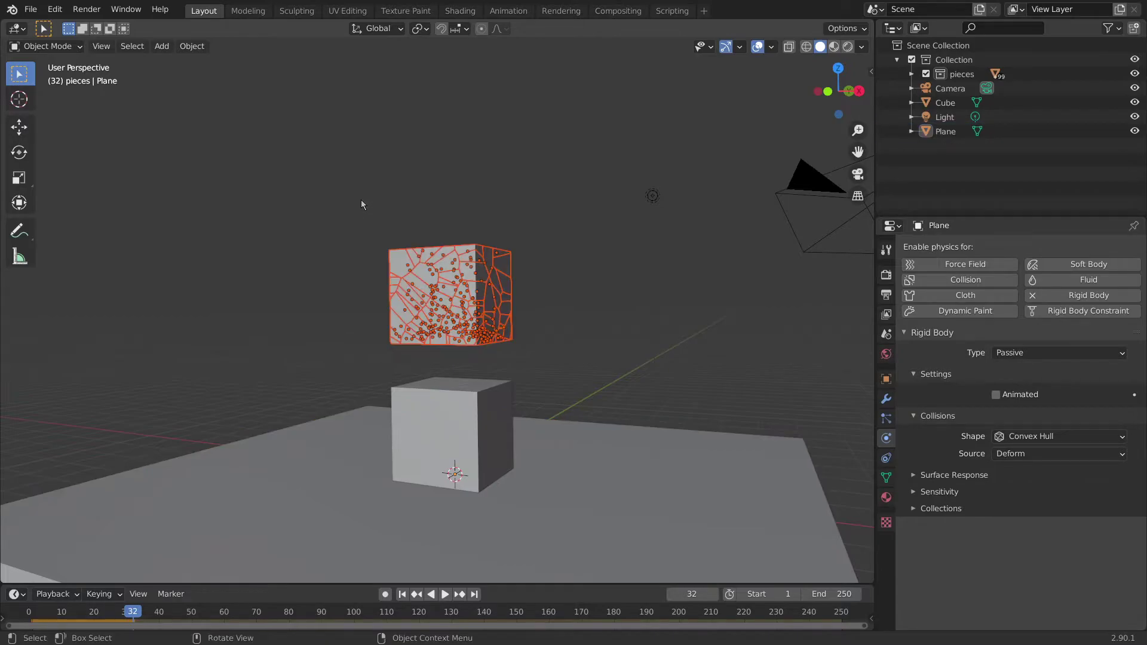
left_click(568, 265)
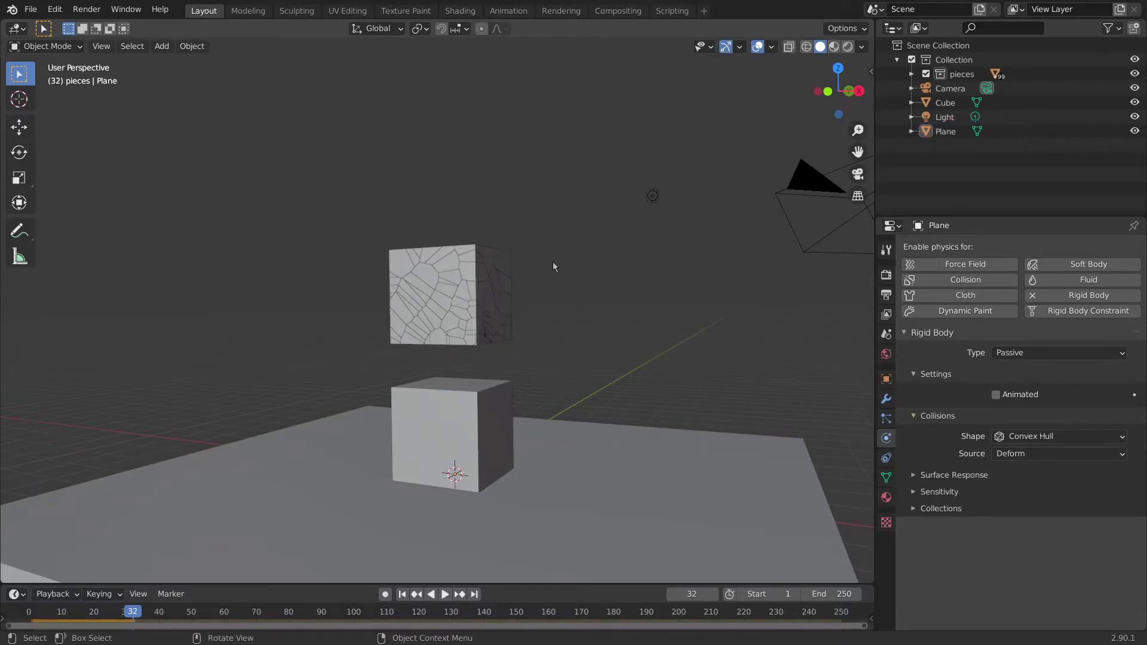
- Review the original cube's fall up to its landing, and check the fractured pieces by box-selecting them and clearing the selection
left_click(454, 446)
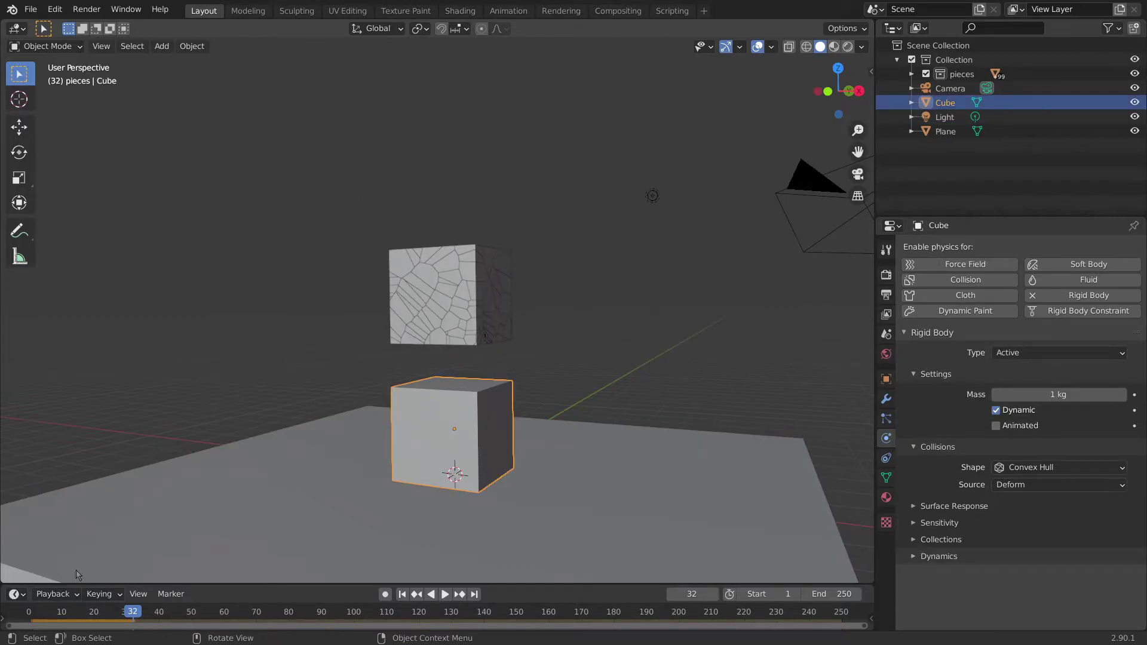
left_click(35, 614)
key("space")
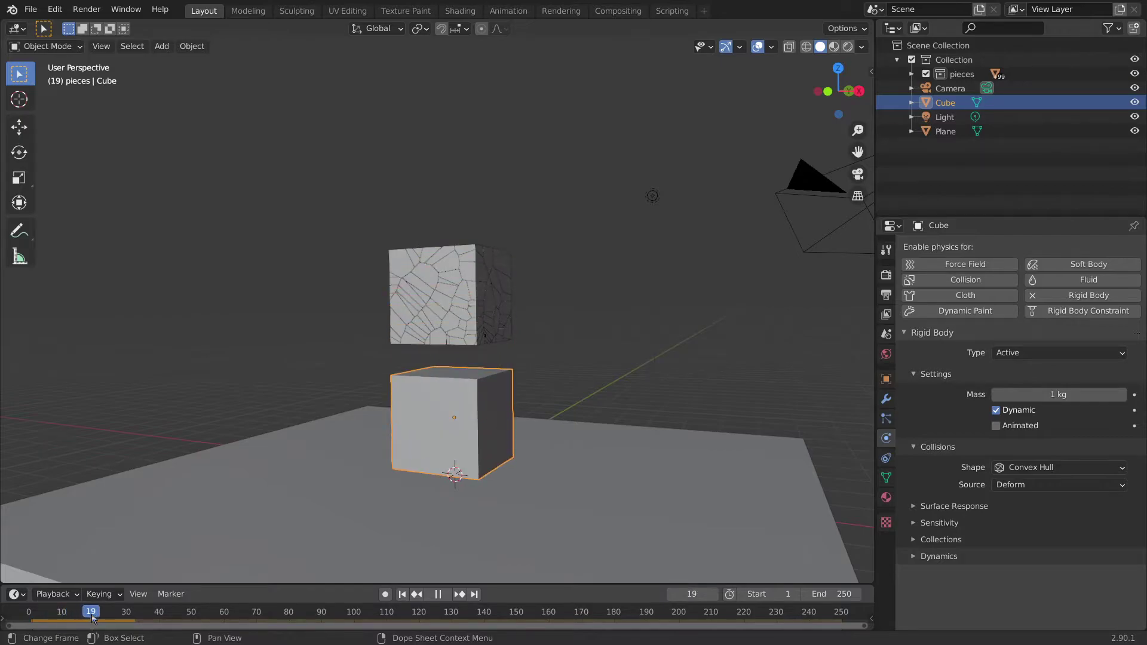
left_click_drag(100, 617, 94, 622)
left_click_drag(550, 368, 353, 231)
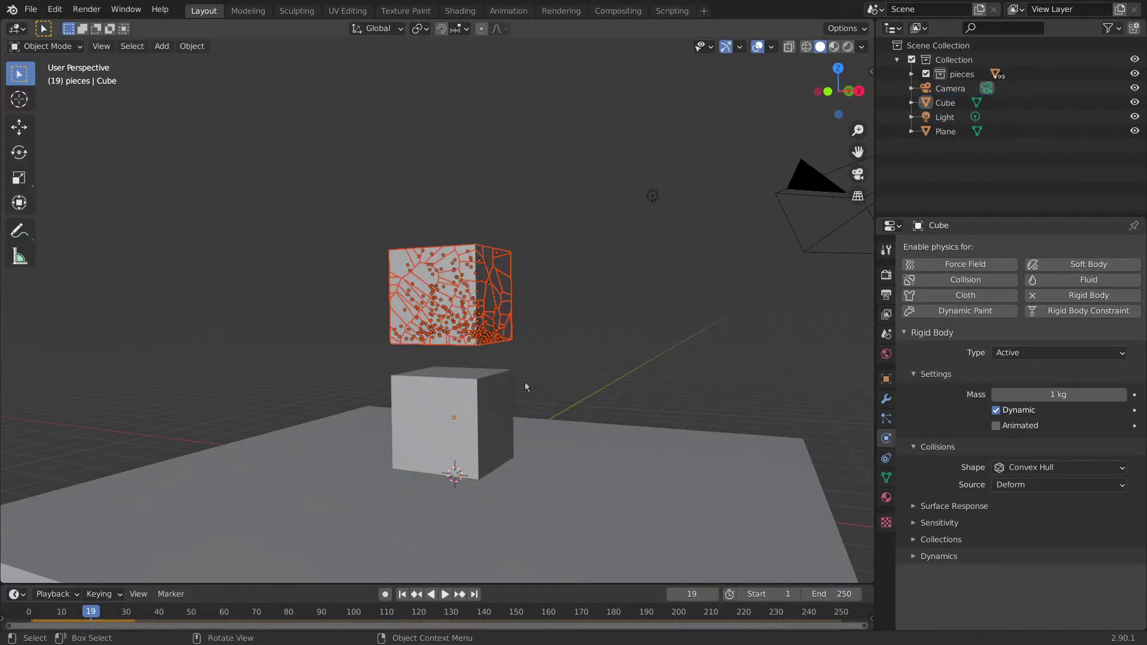
mouse_move(83, 612)
left_mouse_down()
mouse_move(33, 611)
mouse_move(132, 612)
mouse_move(33, 616)
mouse_move(97, 612)
left_mouse_up()
left_click(591, 382)
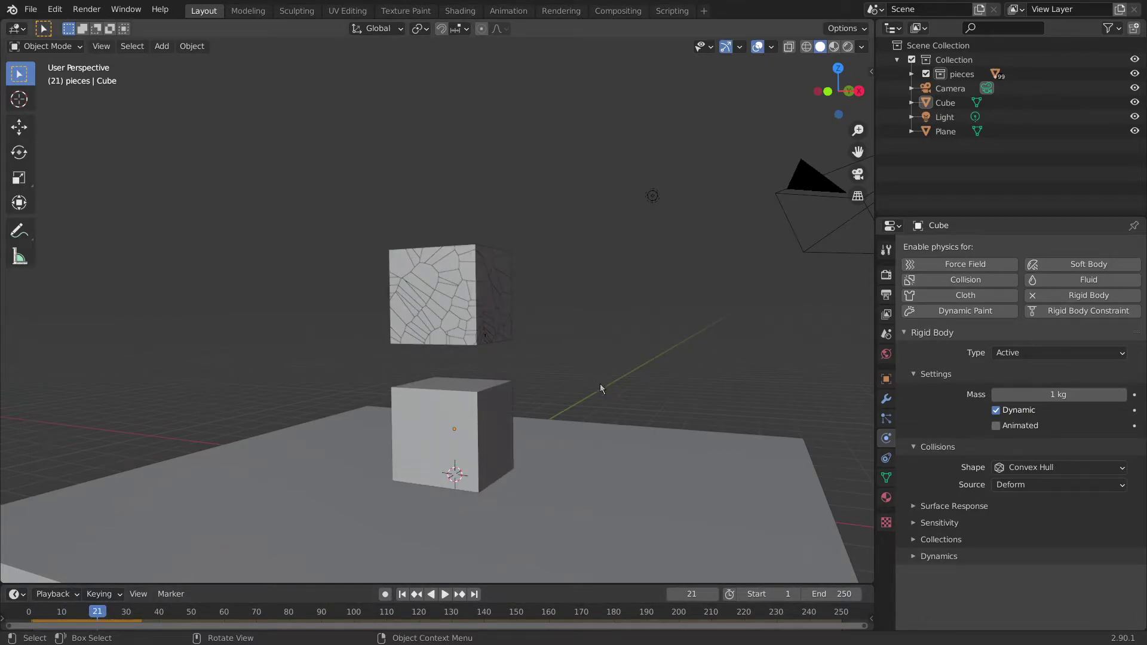
- Calculate the original cube's rigid body mass using the Concrete material preset
left_click(463, 410)
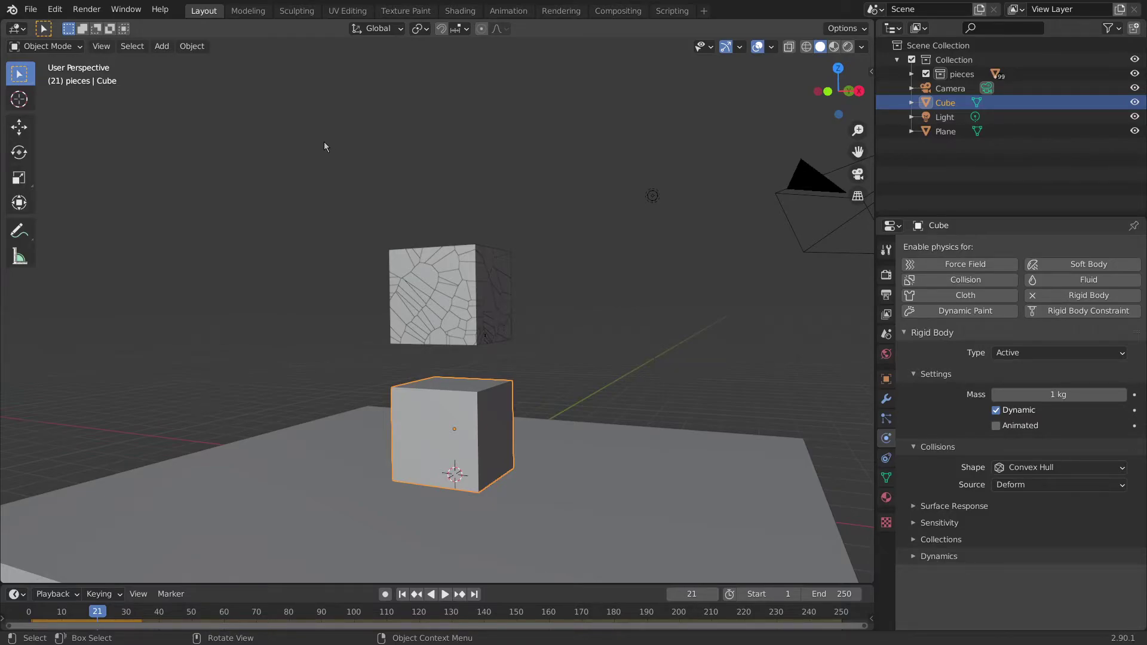
left_click(193, 47)
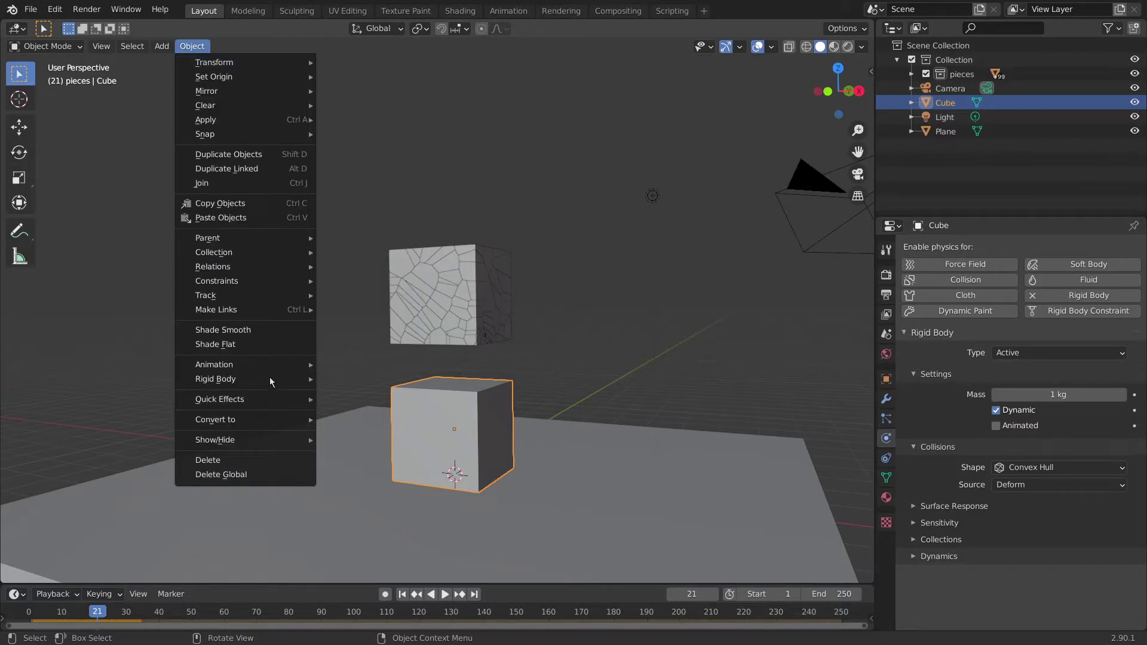
mouse_move(268, 381)
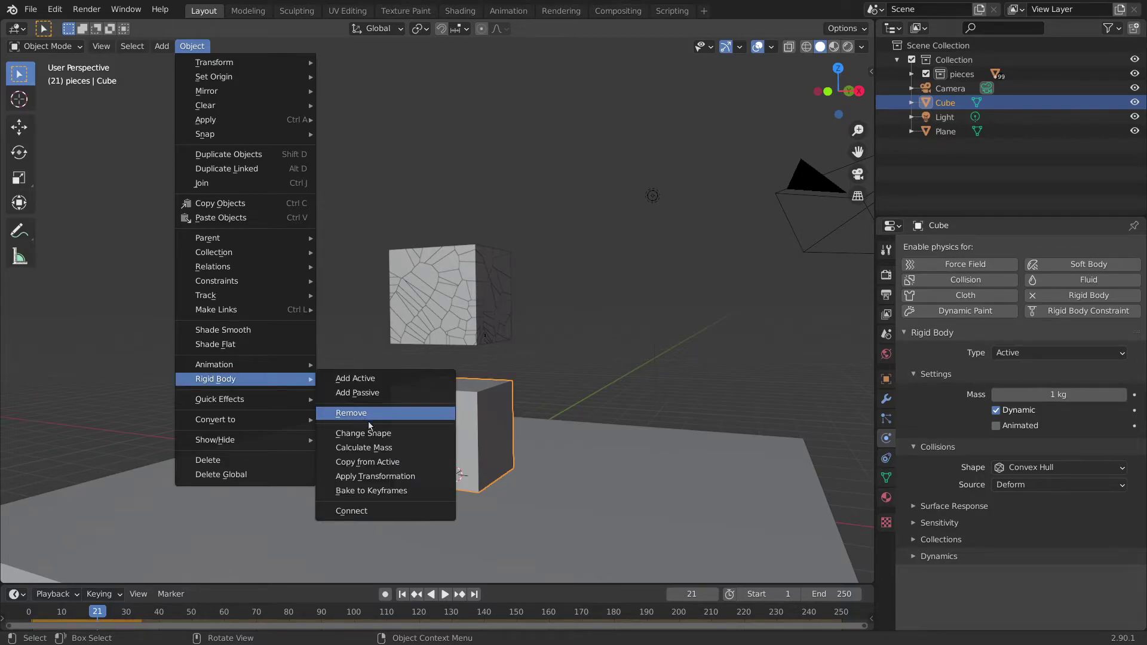
left_click(403, 448)
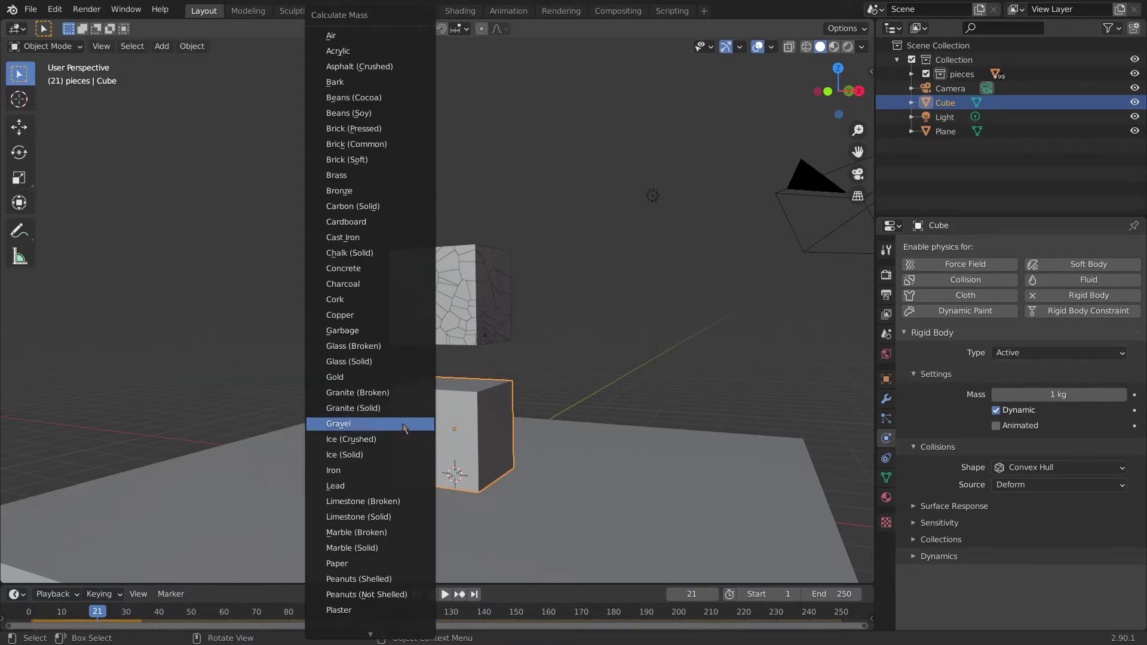
left_click(377, 268)
- Replay the simulation from frame 1 to watch the concrete-weighted cube fall onto the plane
key("shift+Left")
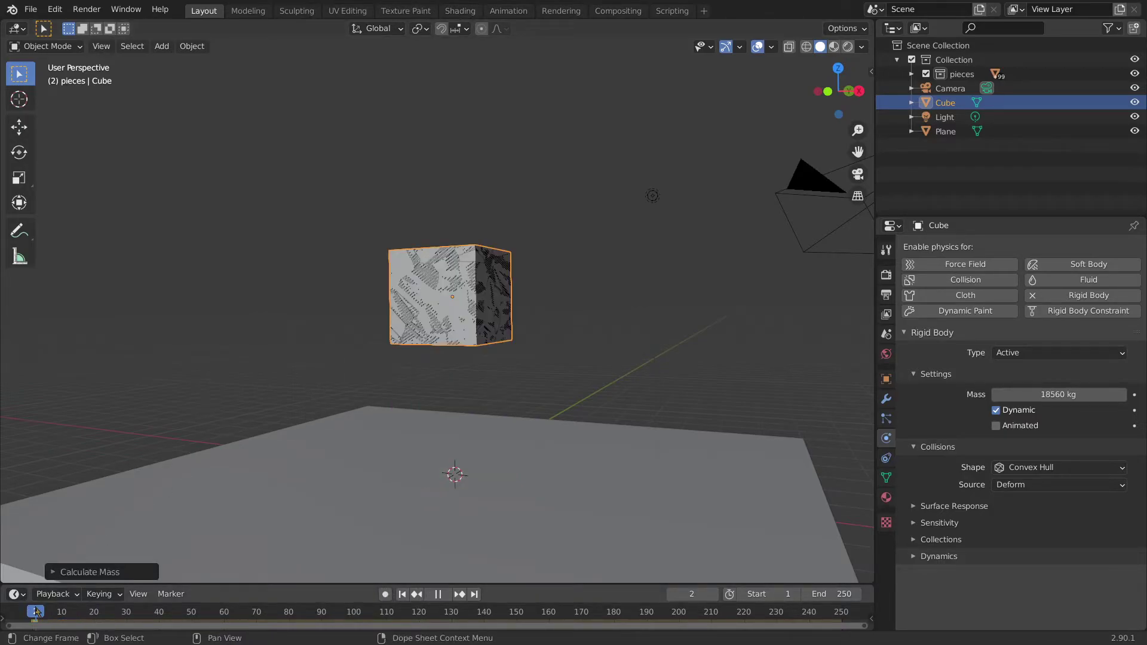
key("space")
key("space")
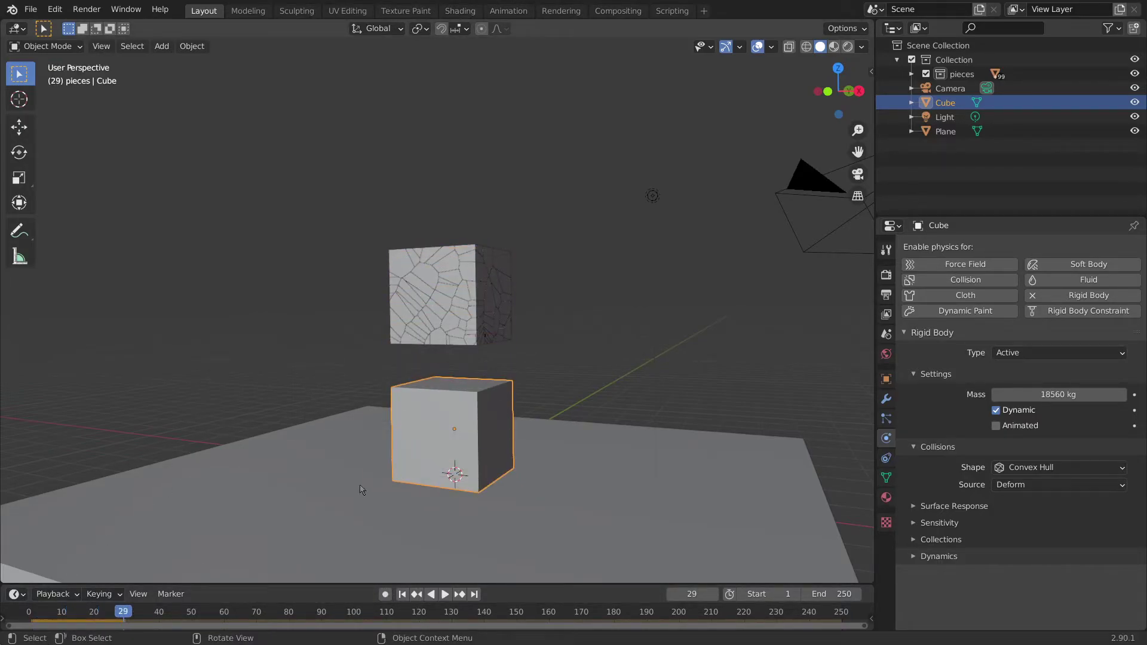
left_click(34, 611)
key("space")
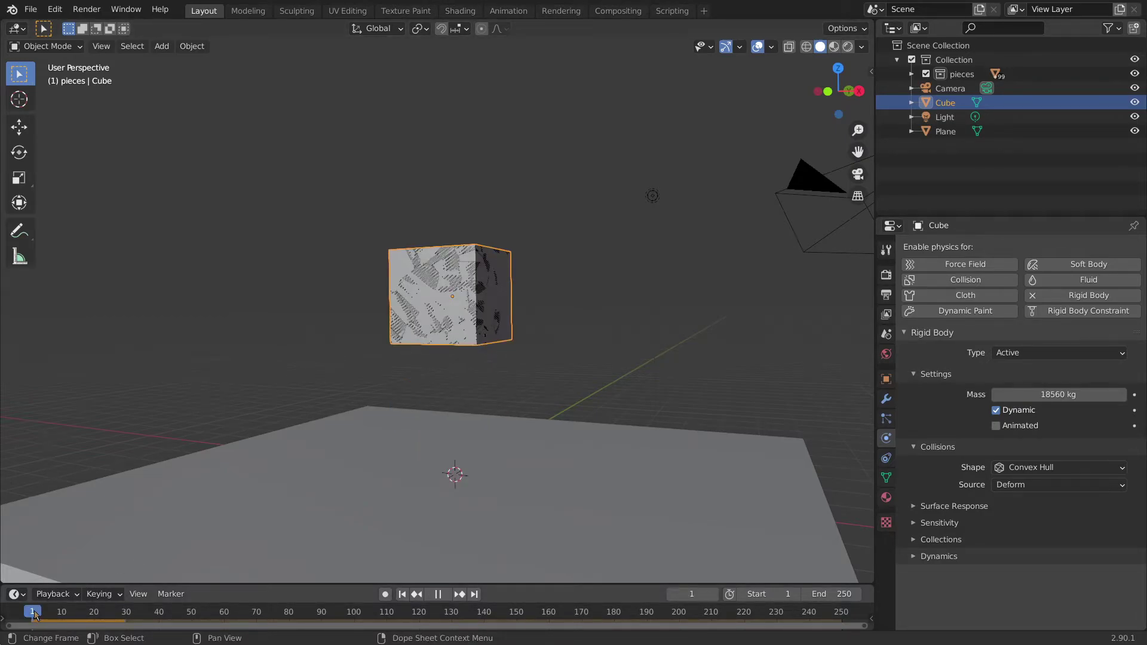
key("space")
- Box-select all the fractured pieces and scrub the simulation from the start to around frame 20
left_click_drag(550, 359, 386, 240)
left_click(532, 214)
left_click_drag(513, 217, 356, 364)
left_click(539, 356)
left_click_drag(539, 357, 375, 187)
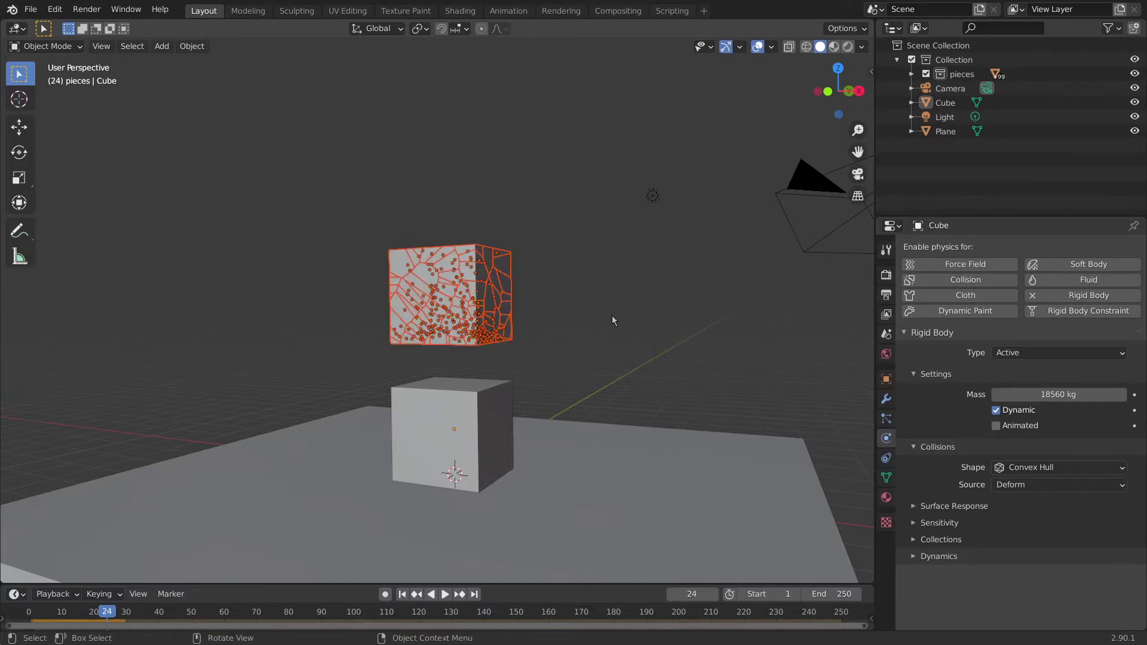
left_click(31, 616)
key("space")
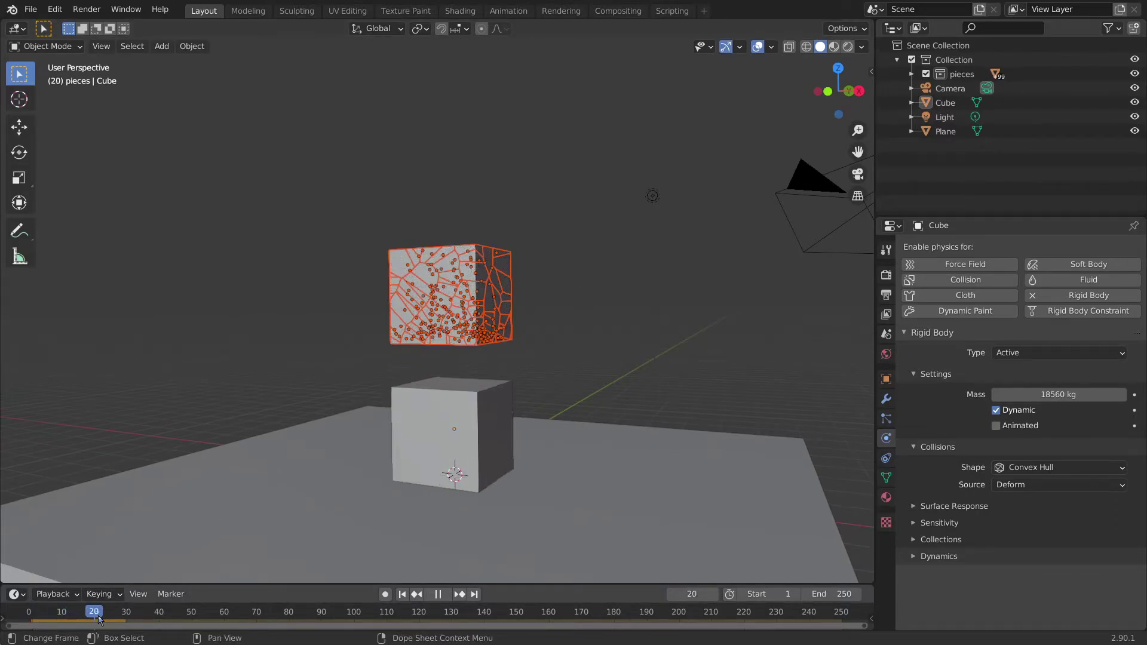
key("space")
- Select the original cube and scrub its fall from the start to frame 20
left_click(495, 352)
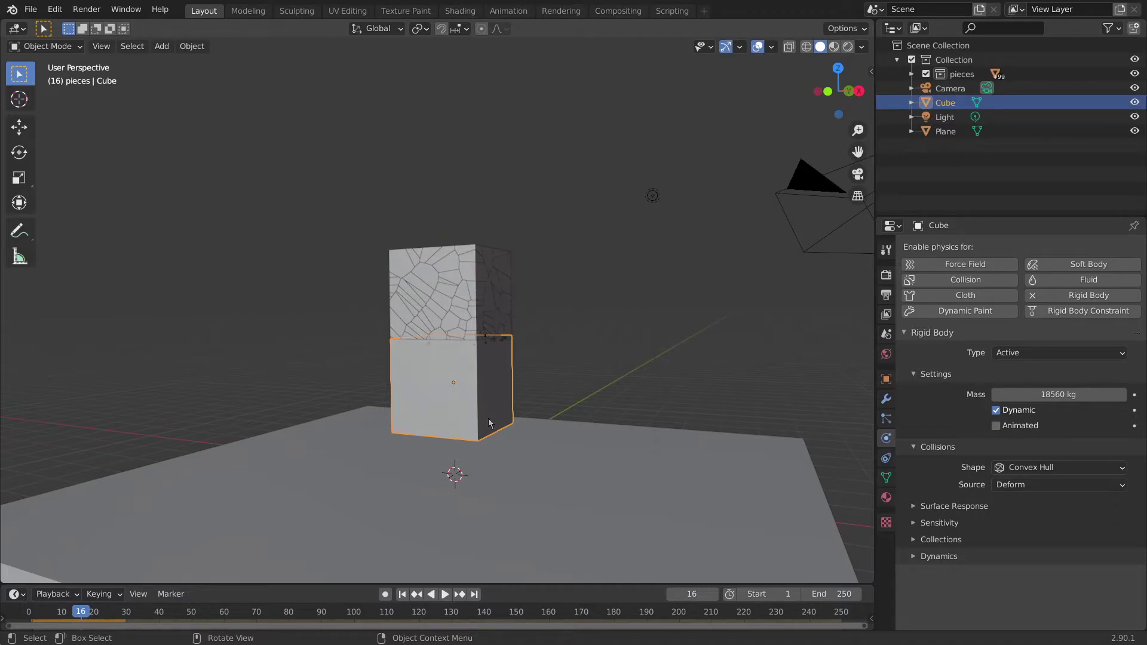
key("space")
left_click(31, 614)
left_click(36, 614)
left_click(35, 617)
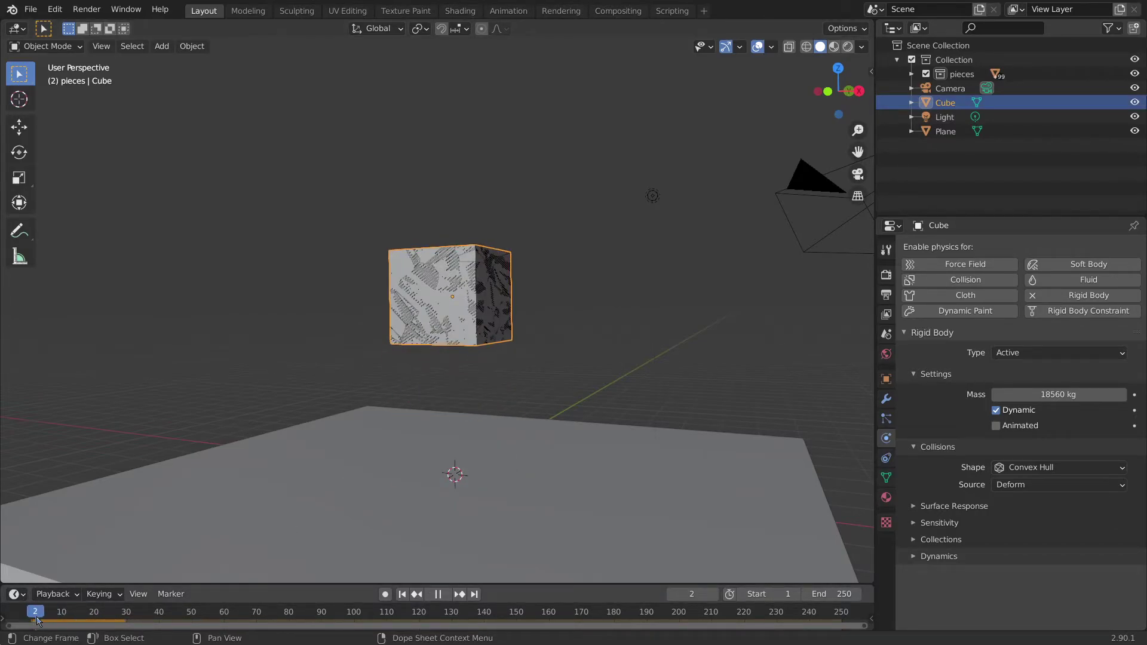
left_click_drag(43, 616, 94, 618)
- Bake the original cube's rigid body motion to keyframes from frame 1 to end frame 21
left_click(202, 46)
left_click(202, 50)
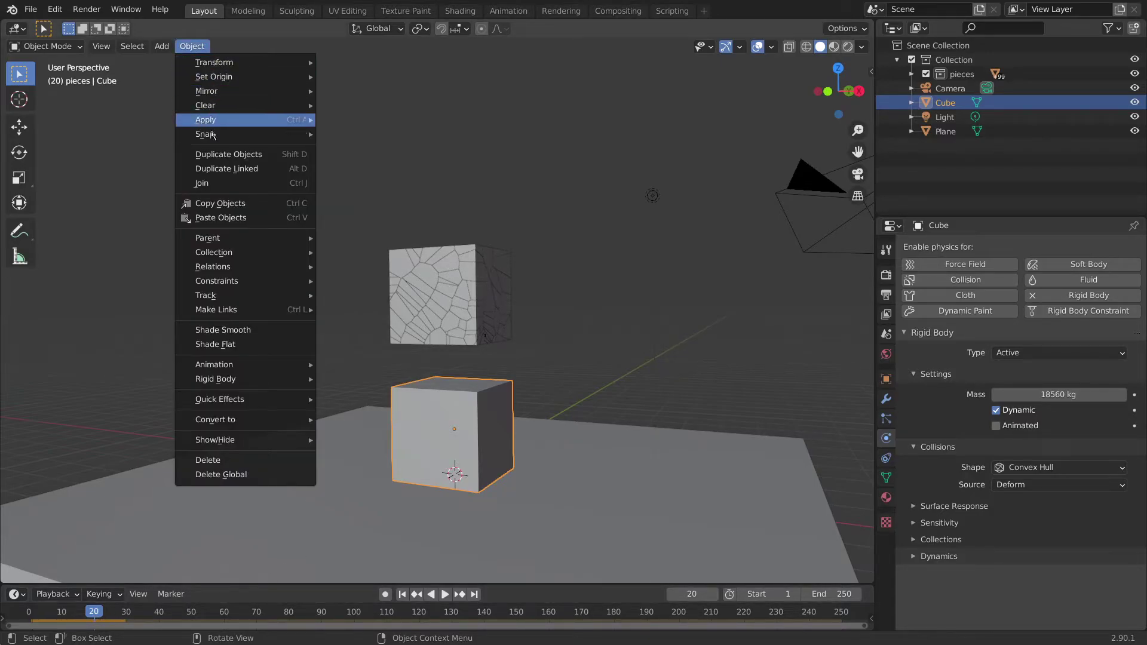
mouse_move(268, 380)
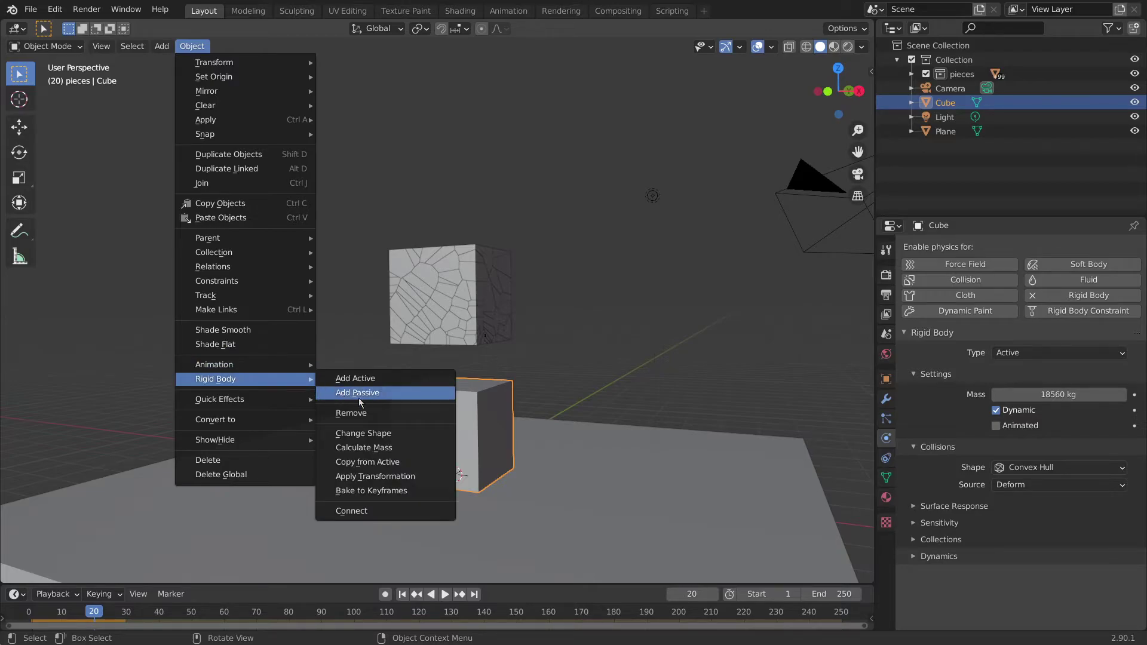
left_click(399, 492)
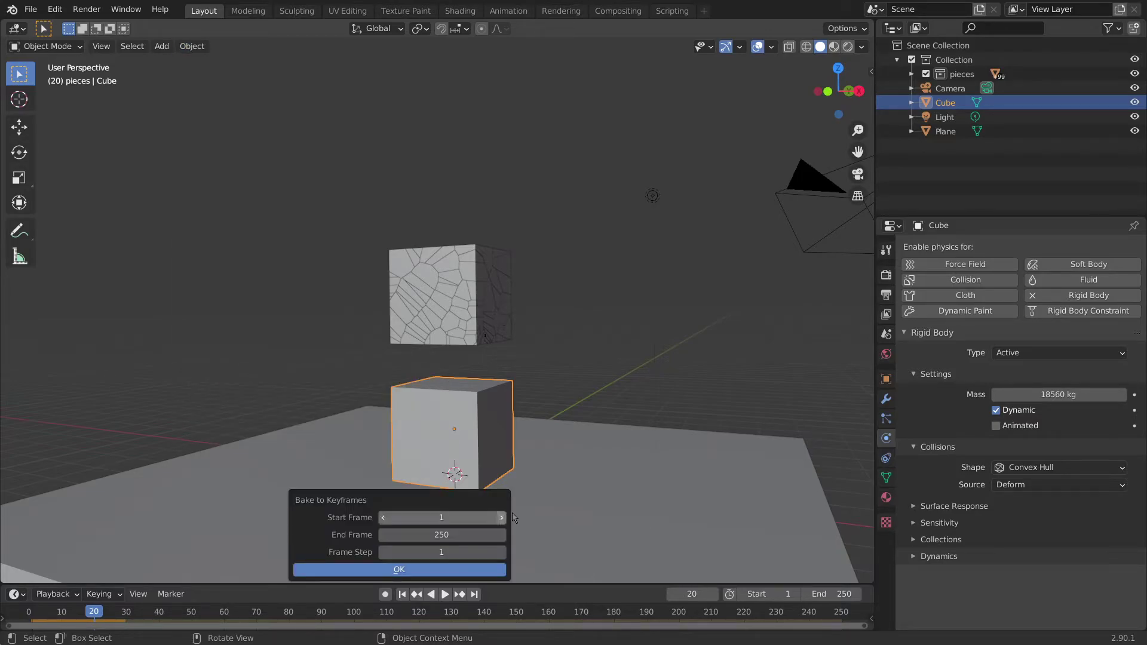
left_click(469, 536)
type("21")
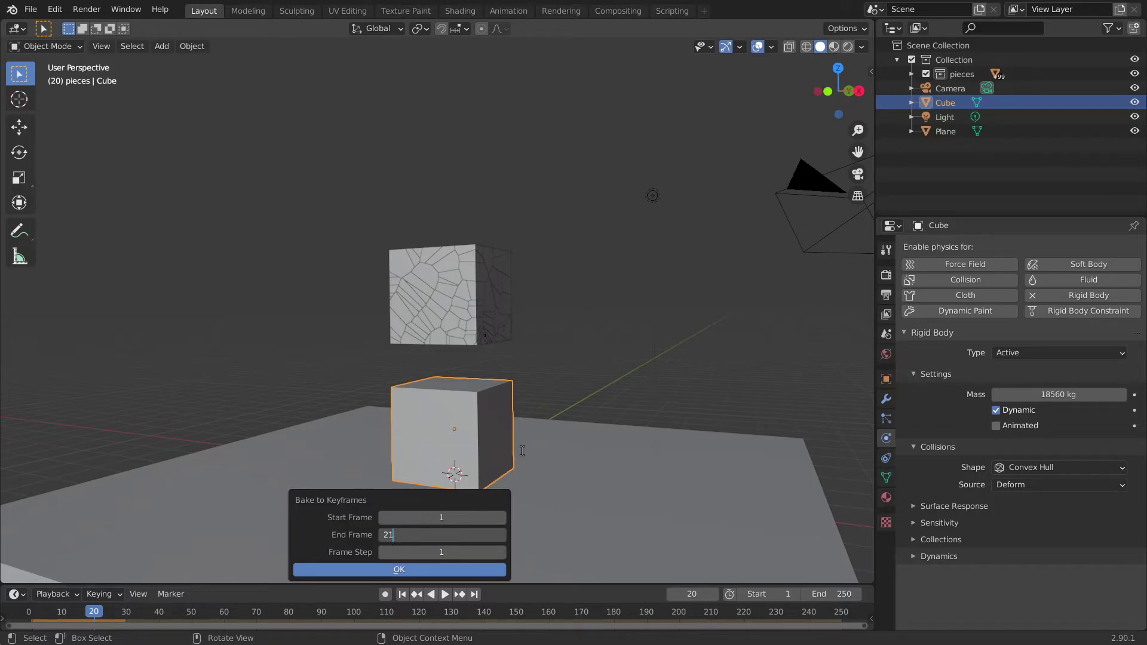
left_click(475, 570)
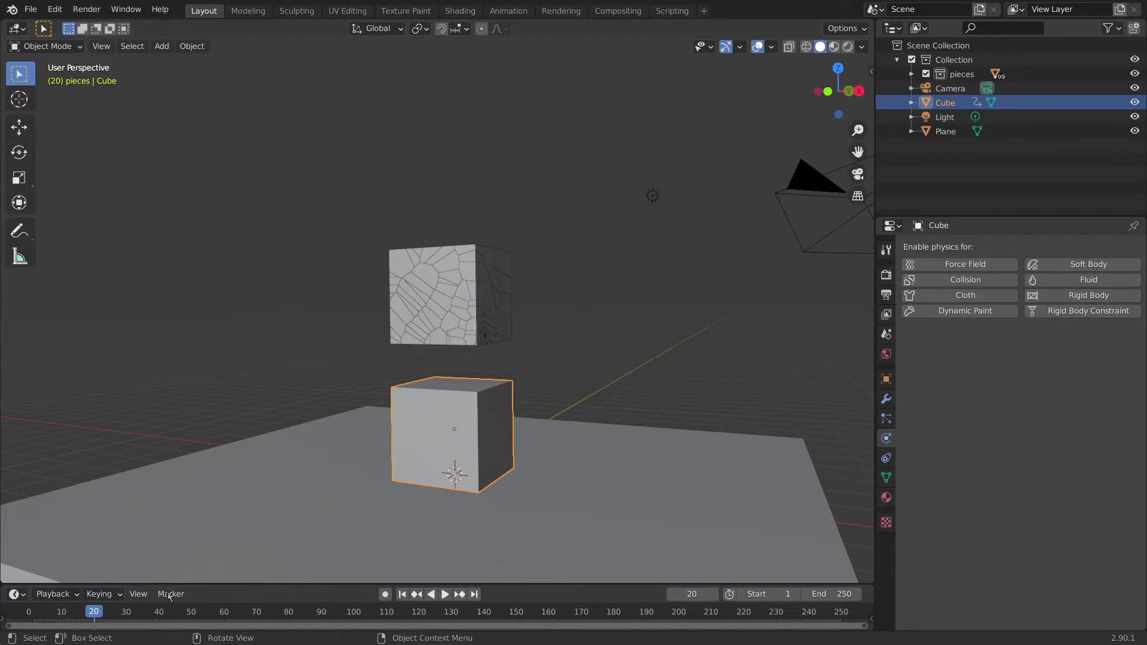
- Check the cube's baked fall at frame 1 and frame 10
left_click(55, 610)
left_click_drag(55, 610, 32, 613)
key("space")
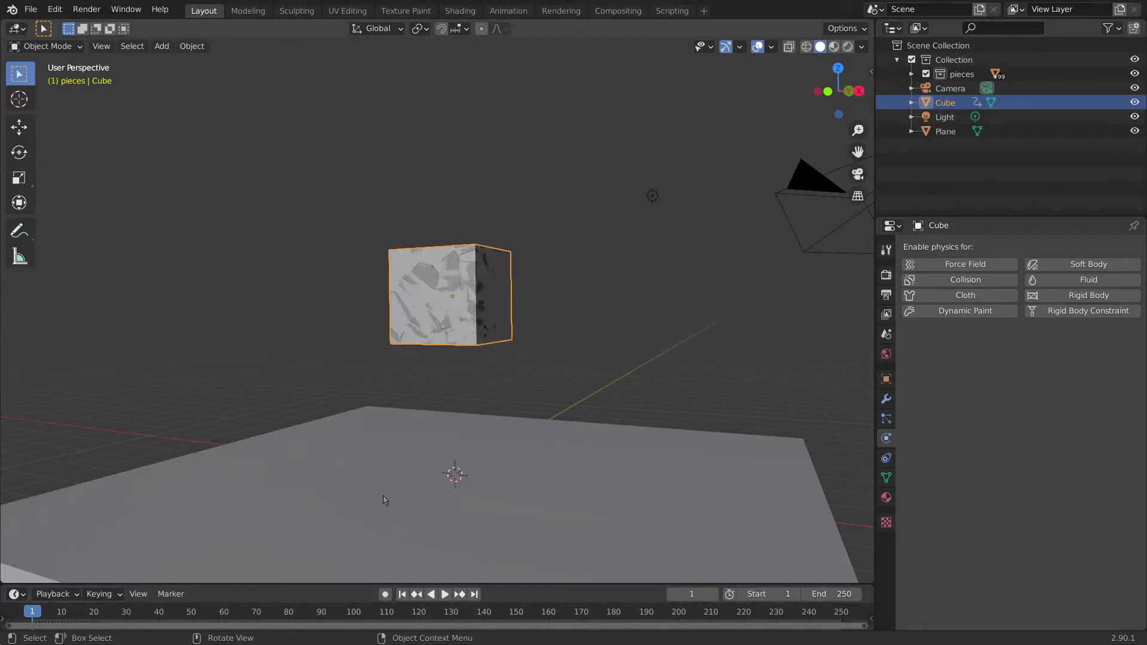
left_click(62, 610)
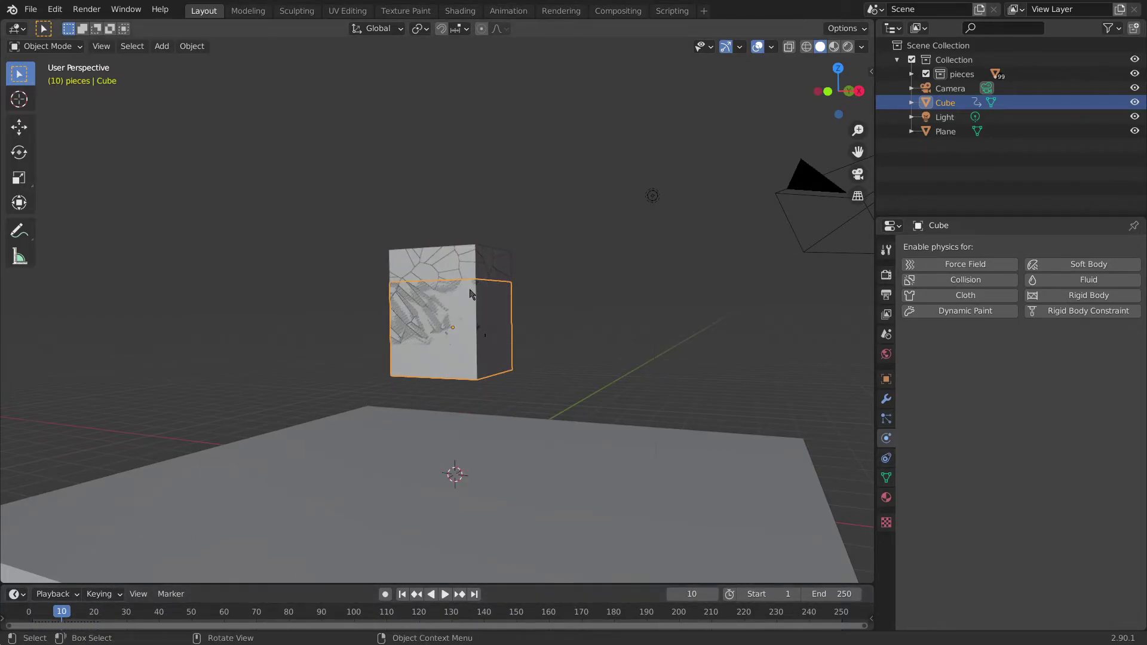
- Add an active rigid body to one fractured piece on the cube's front, play the simulation, and return to frame 1
left_click(433, 279)
left_click(1081, 295)
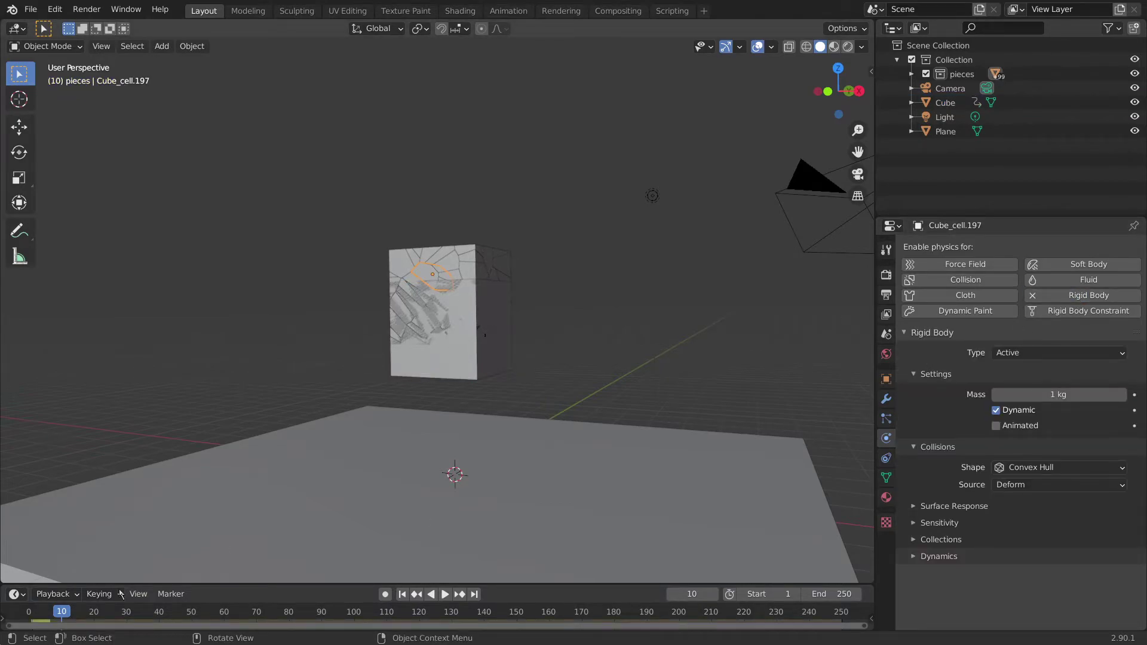
key("space")
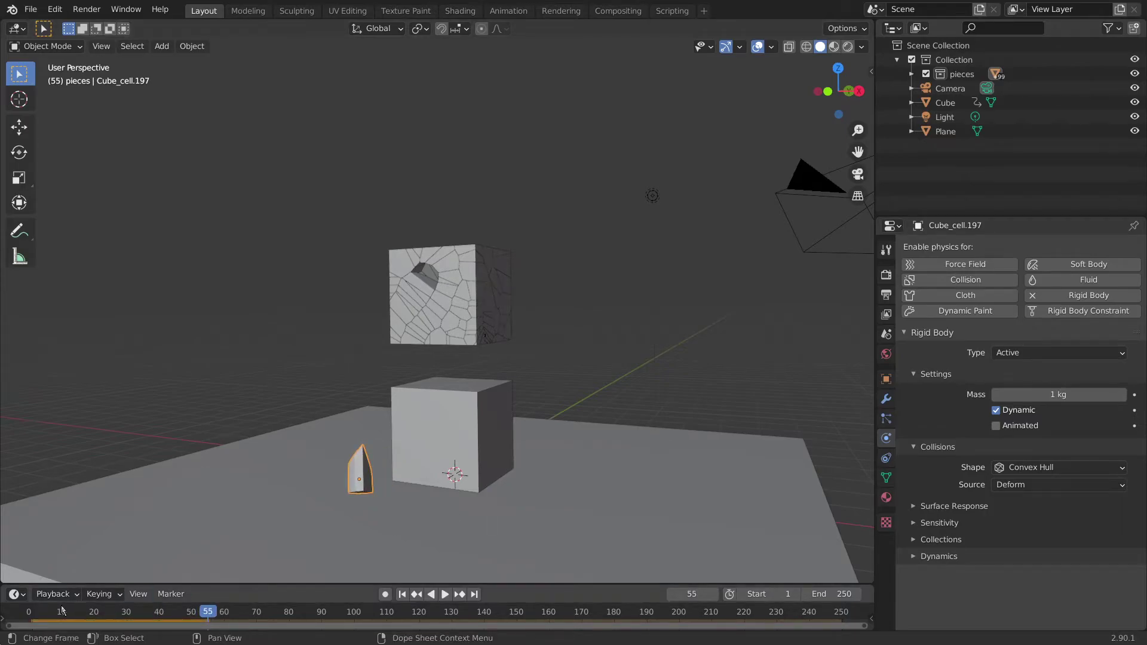
left_click(37, 620)
key("Escape")
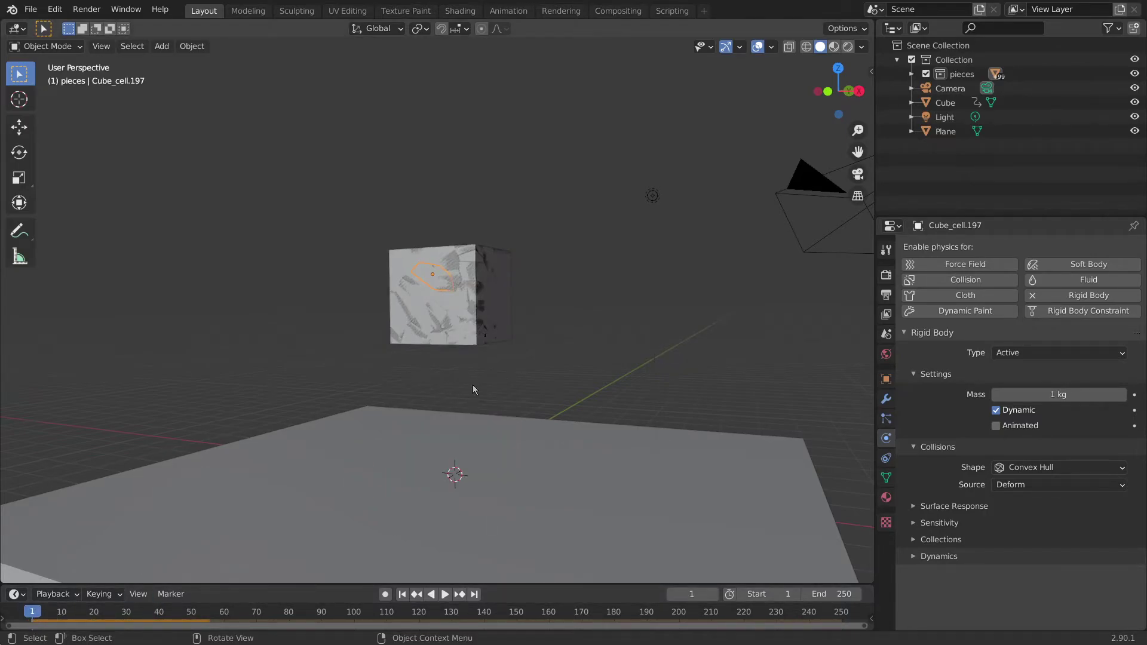
- Hide the original cube, select all the fractured pieces, and preview the simulation
left_click(1135, 102)
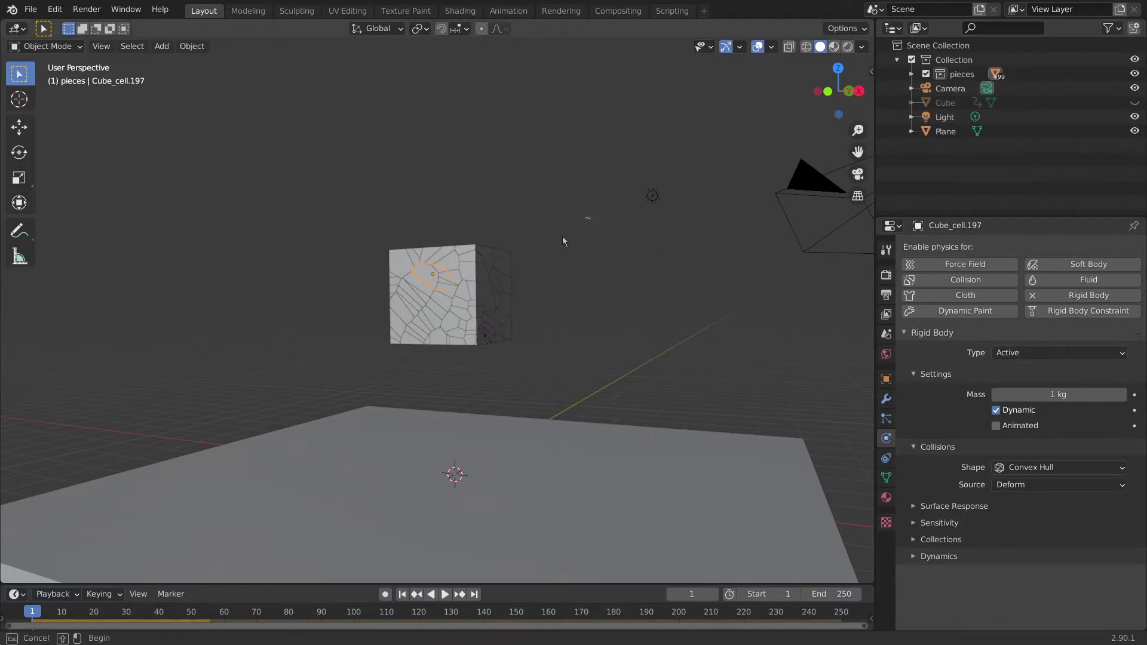
key("a")
key("space")
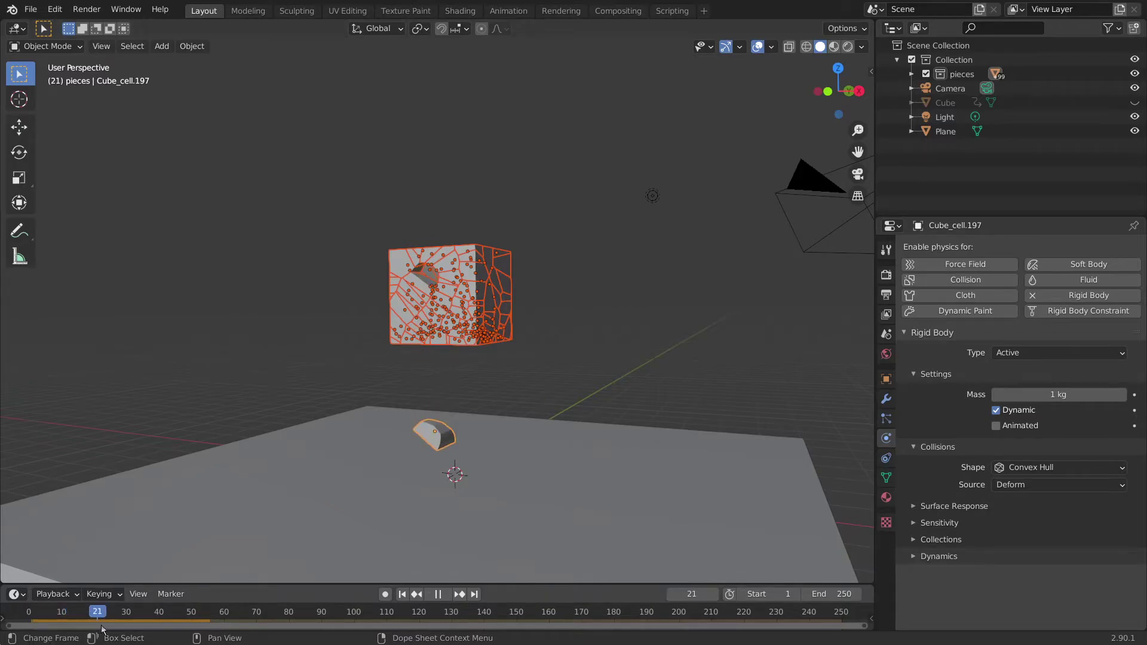
key("Escape")
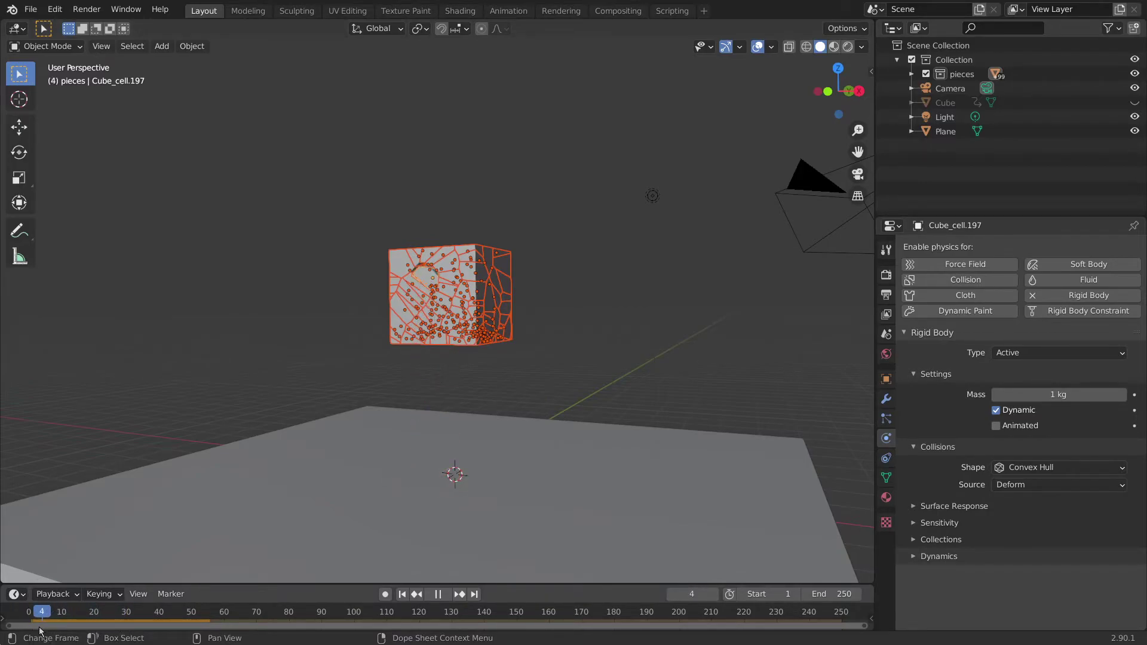
- Copy the rigid body settings from the active piece Cube_cell.197 to all objects in the pieces collection
left_click(482, 276)
left_click(427, 279)
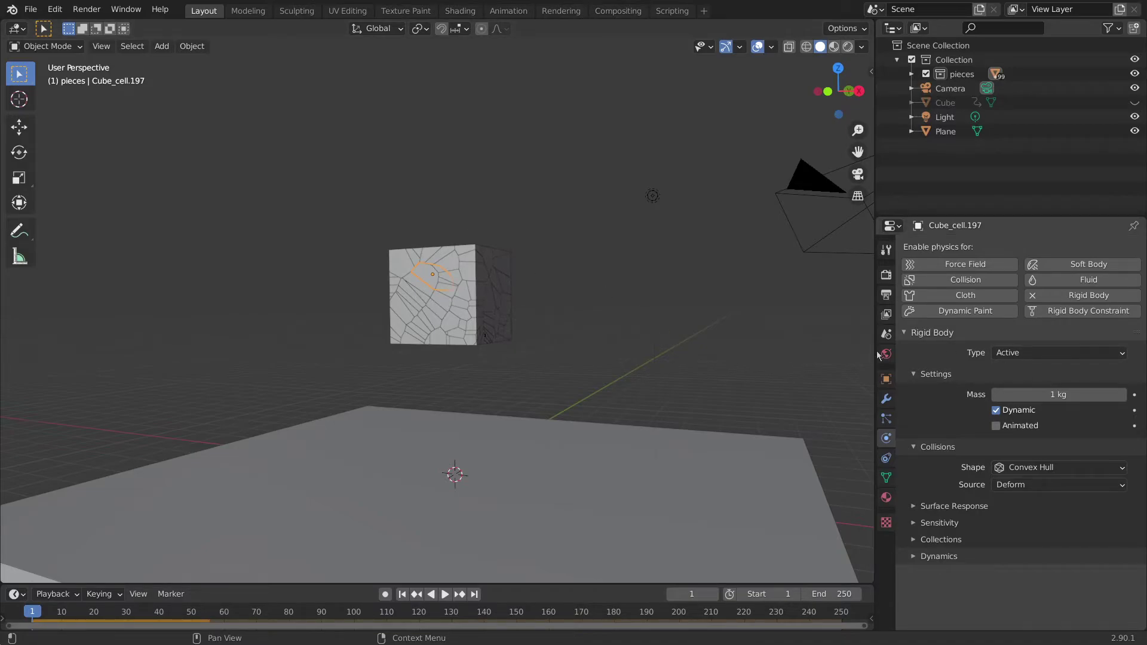
right_click(959, 75)
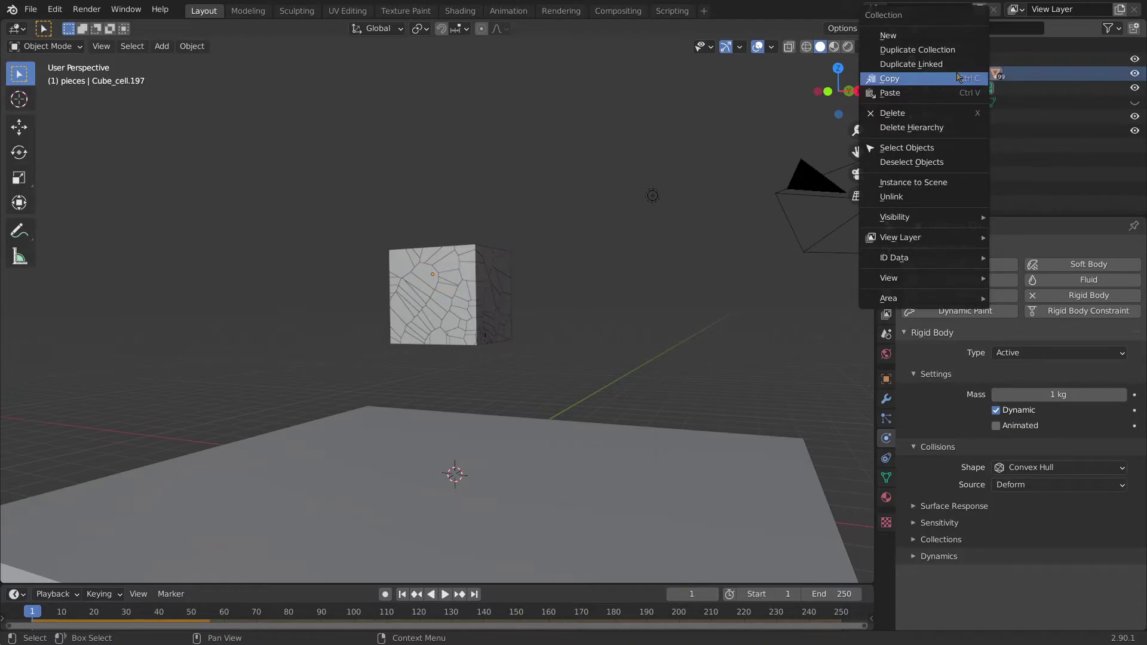
left_click(931, 148)
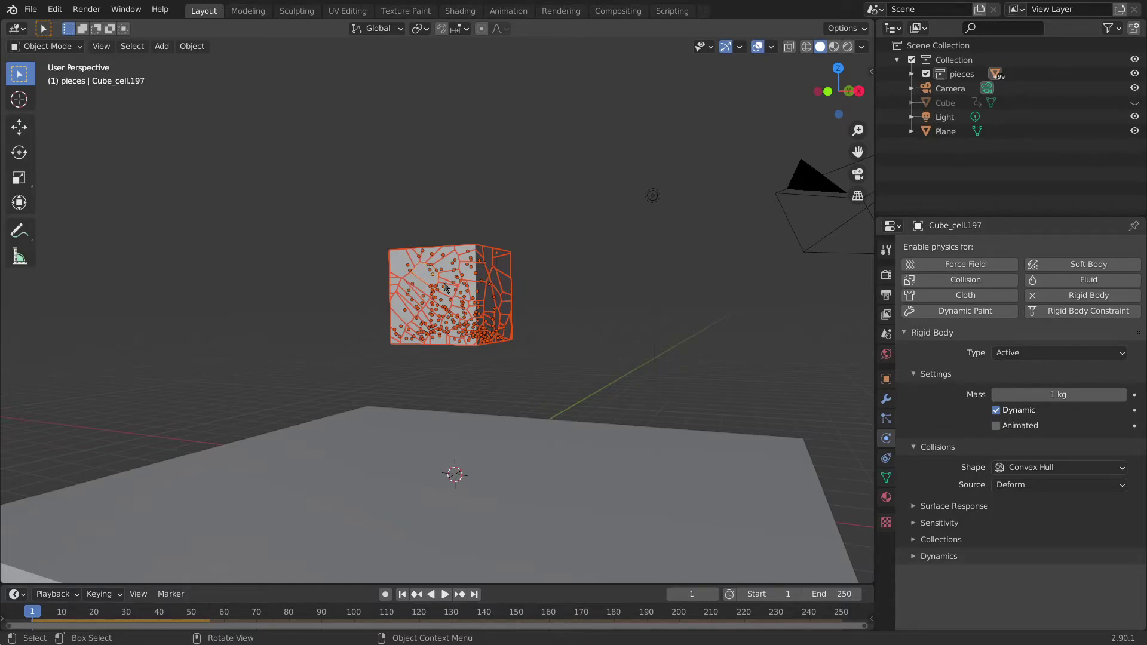
left_click(193, 46)
mouse_move(285, 381)
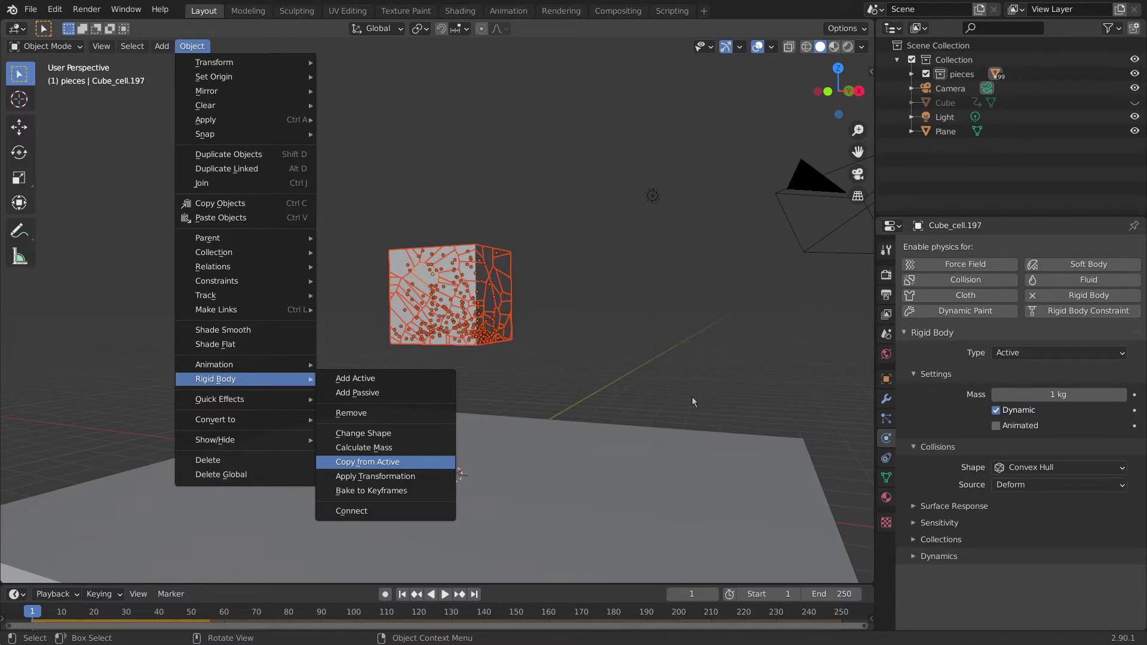
key("Return")
- Play the simulation to watch all the pieces fall onto the plane, and return to frame 1
middle_click_drag(513, 362, 620, 350)
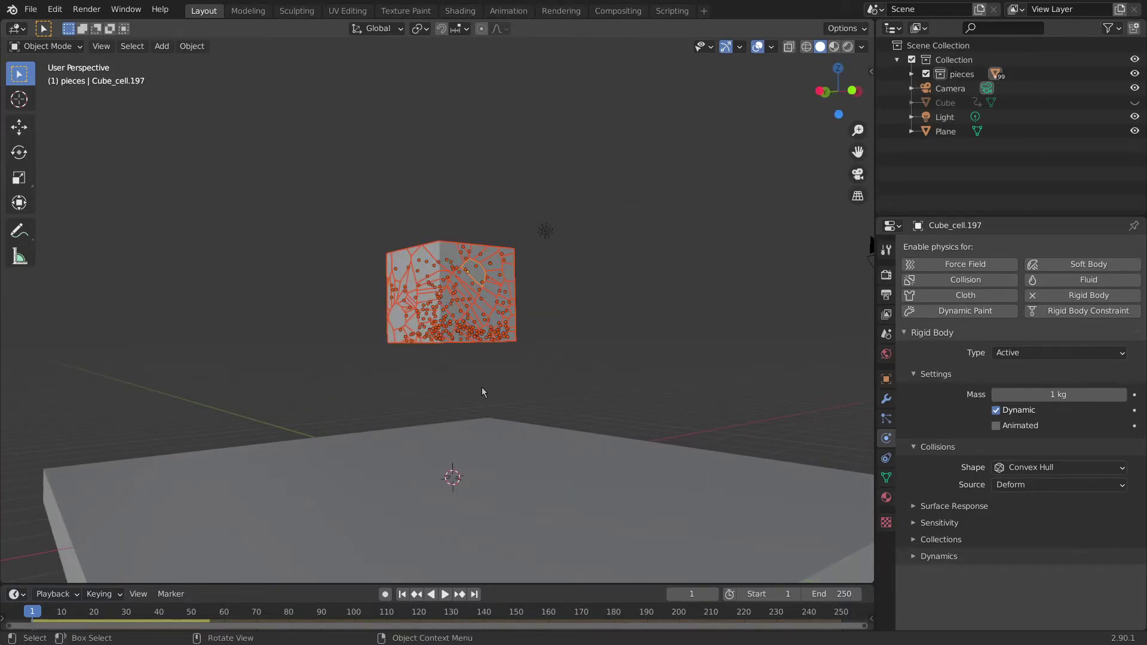
key("space")
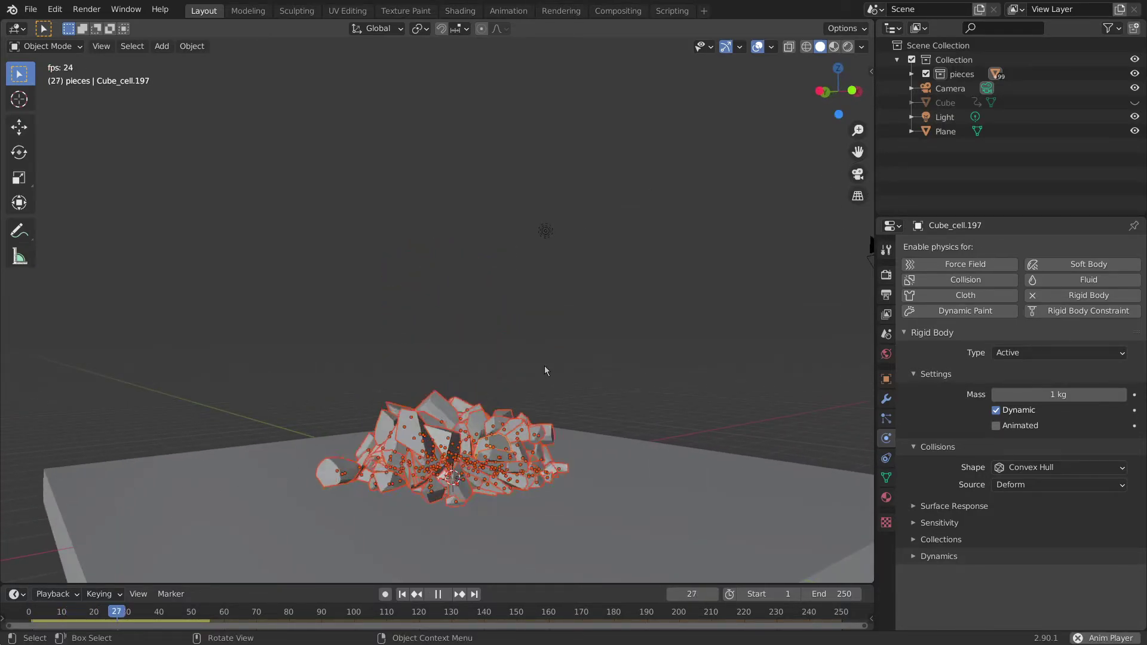
key("Escape")
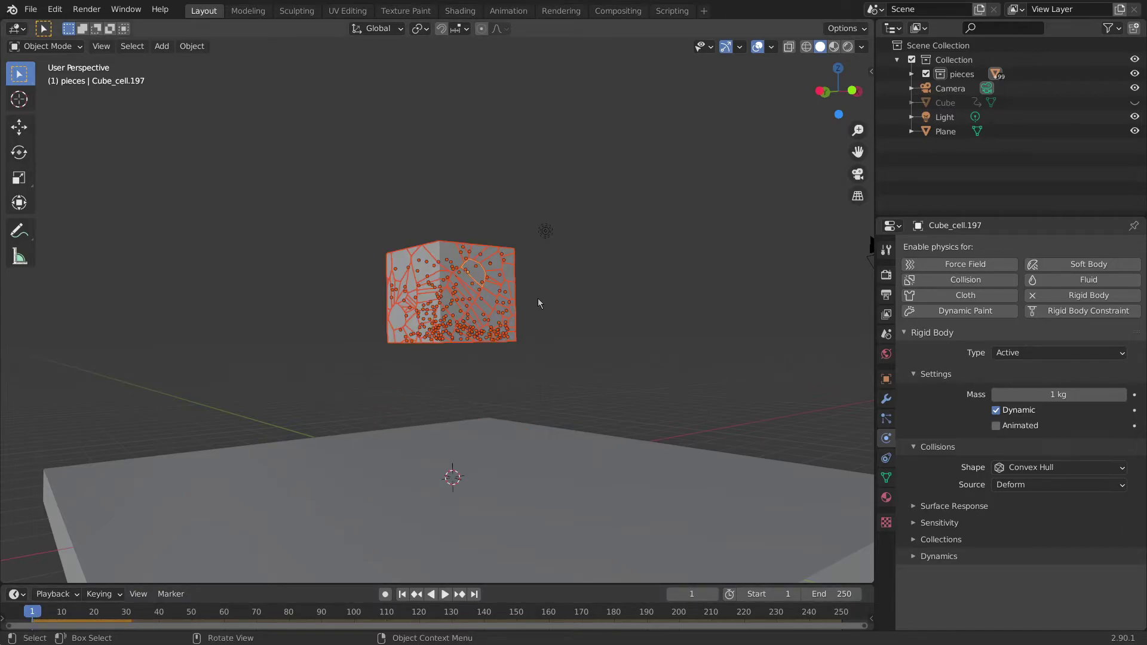
- Calculate the mass of all the selected fractured pieces using the Concrete material preset
middle_click_drag(621, 308, 547, 318)
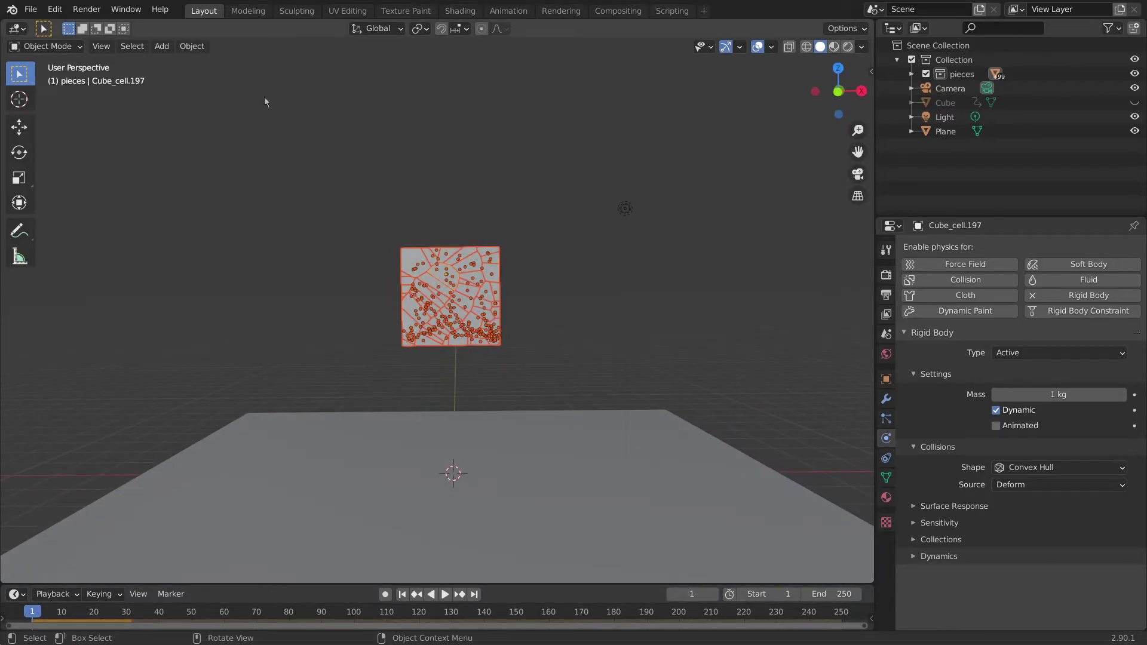
left_click(192, 46)
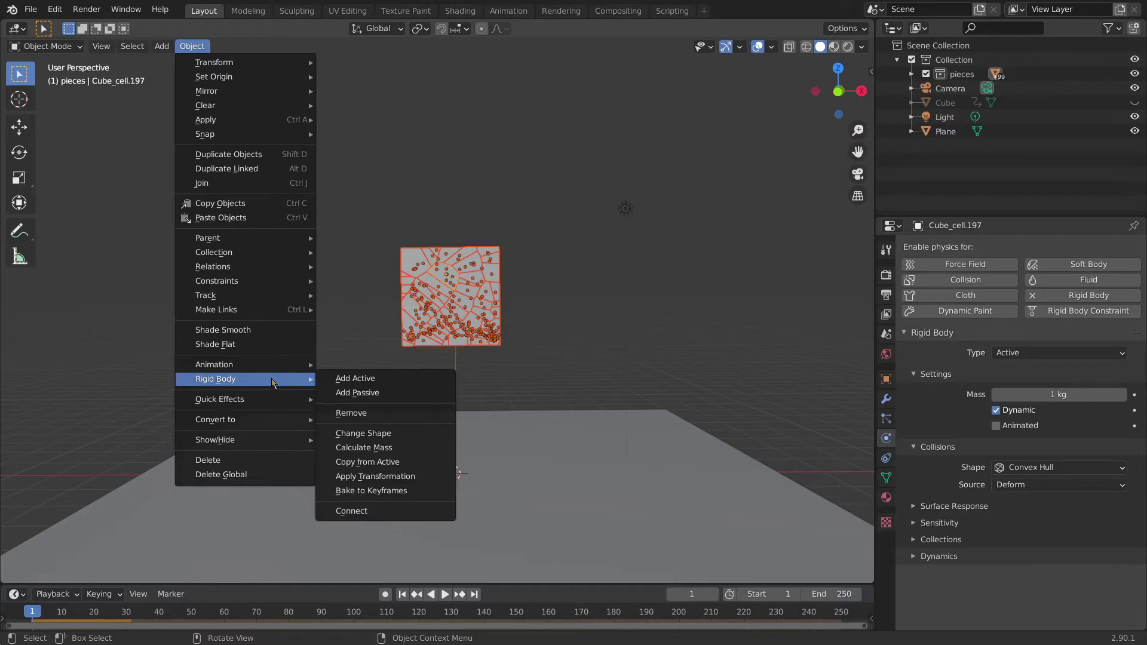
left_click(370, 448)
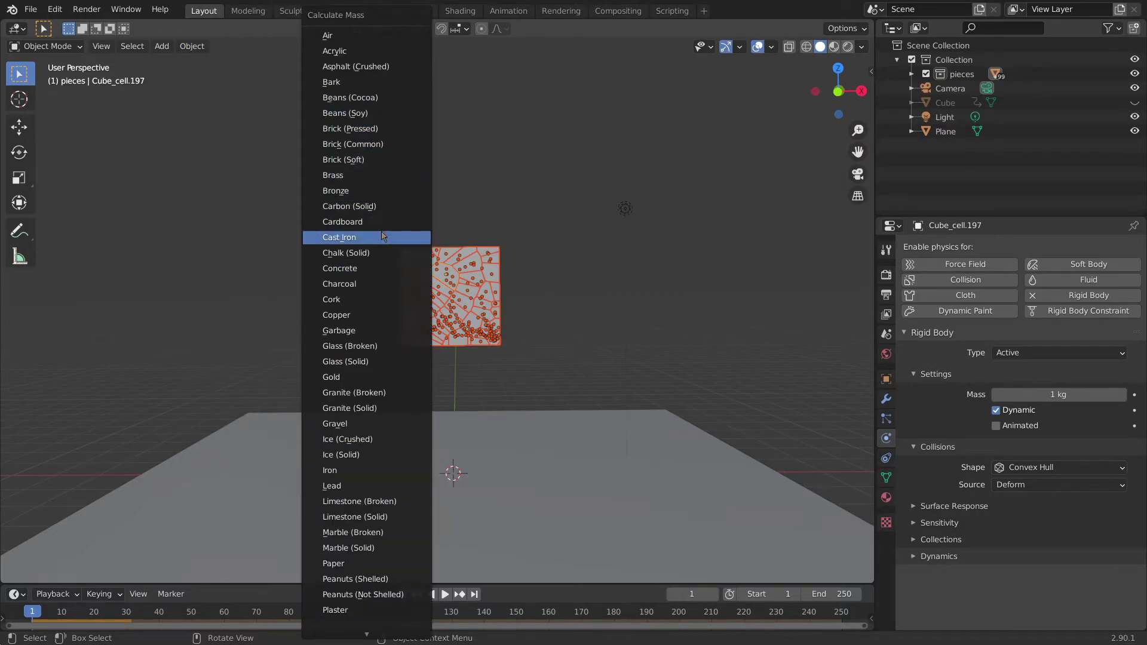
left_click(379, 270)
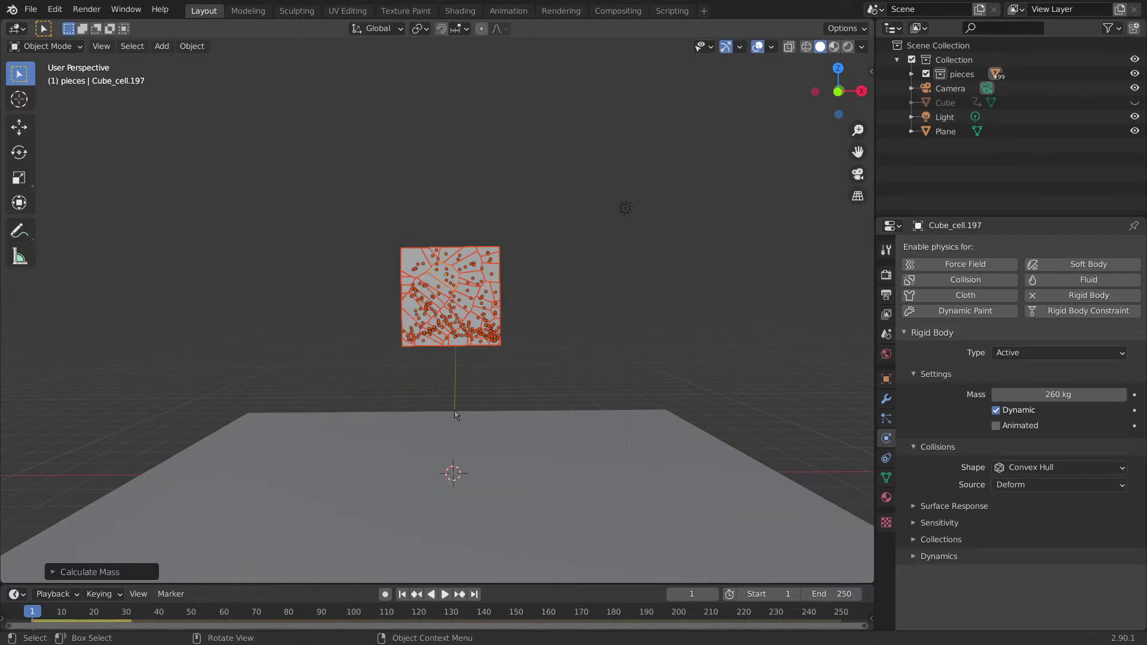
- Play the simulation to preview the pieces falling with their concrete mass, and return to frame 1
key("space")
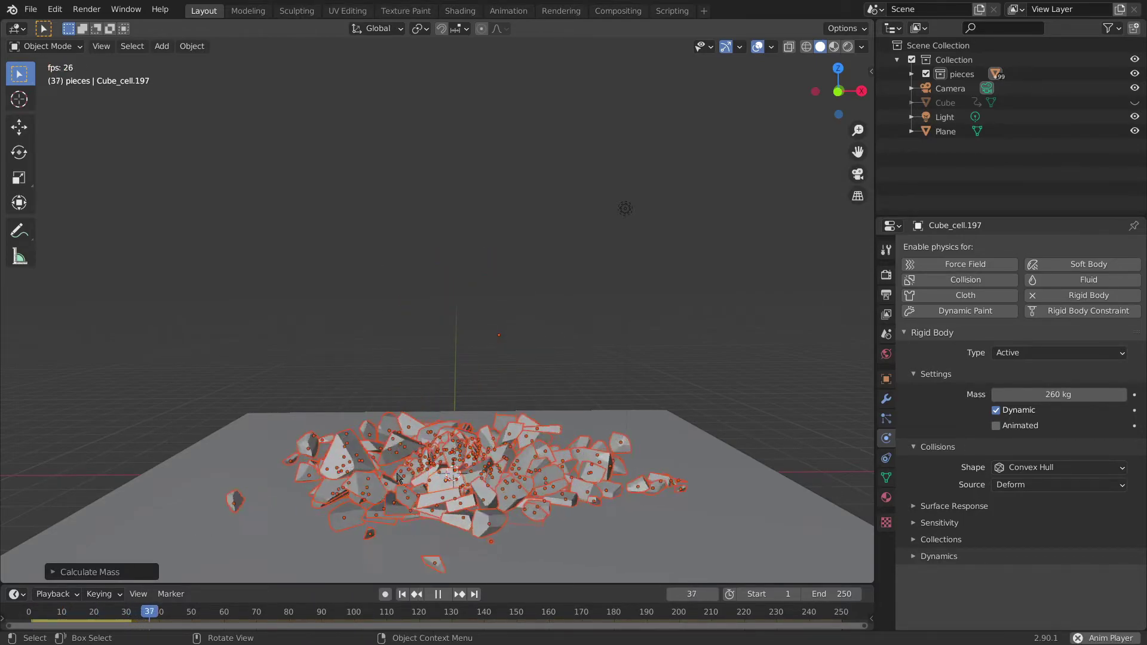
key("space")
left_click(35, 611)
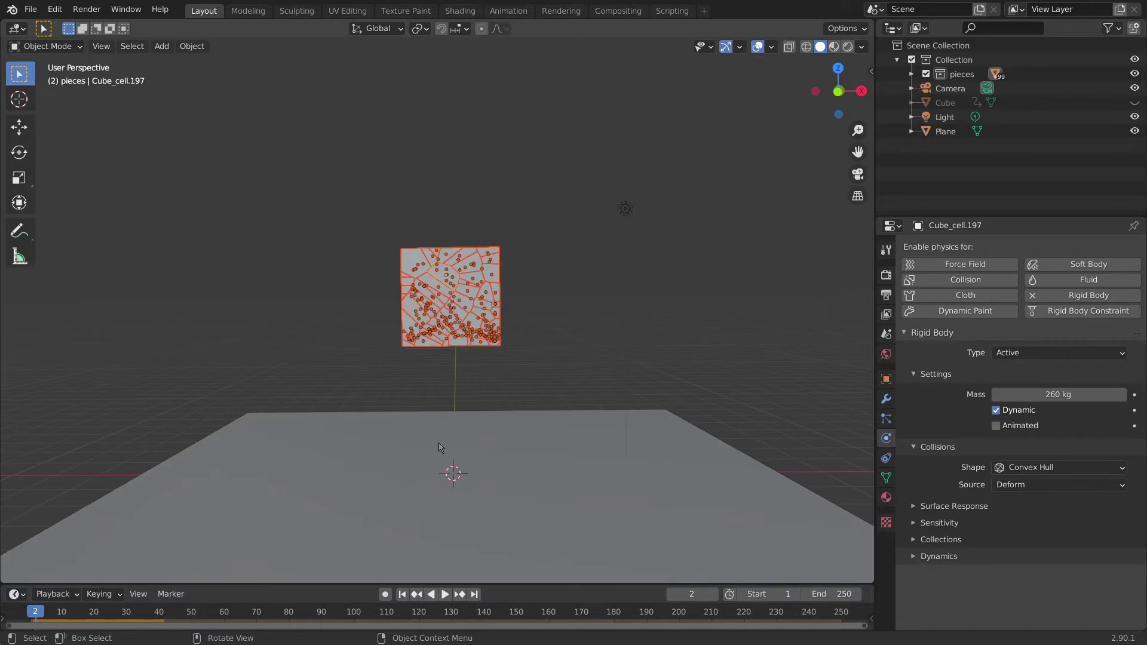
key("space")
key("shift+Left")
key("space")
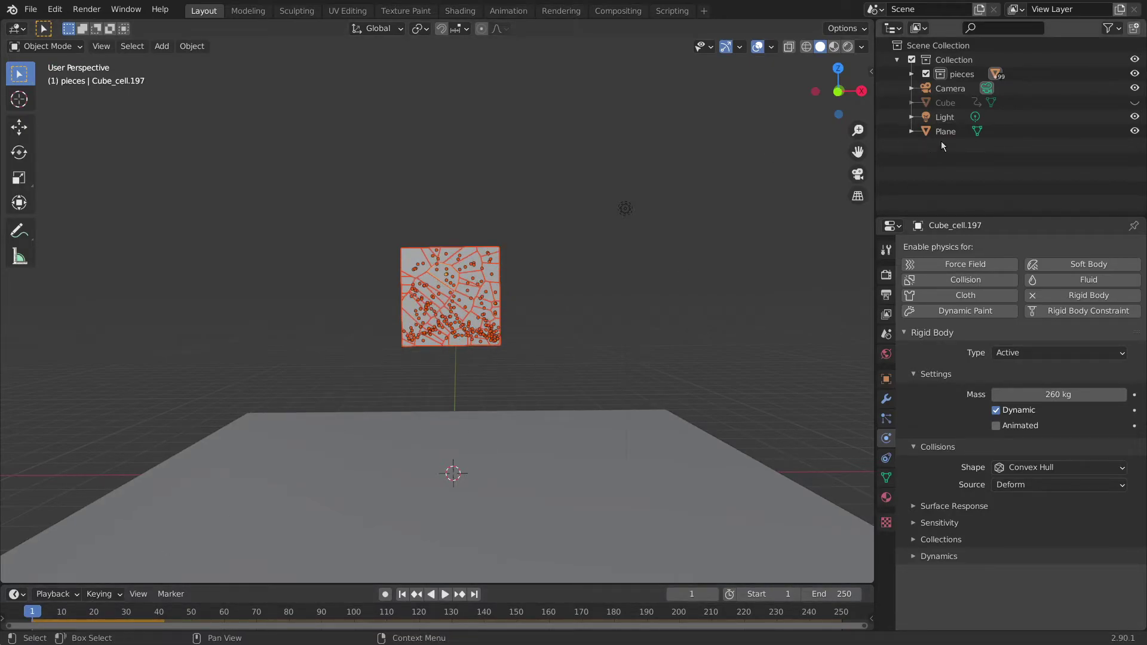
- Unhide the original cube, play the simulation together with the pieces, and return to frame 1
left_click(1135, 103)
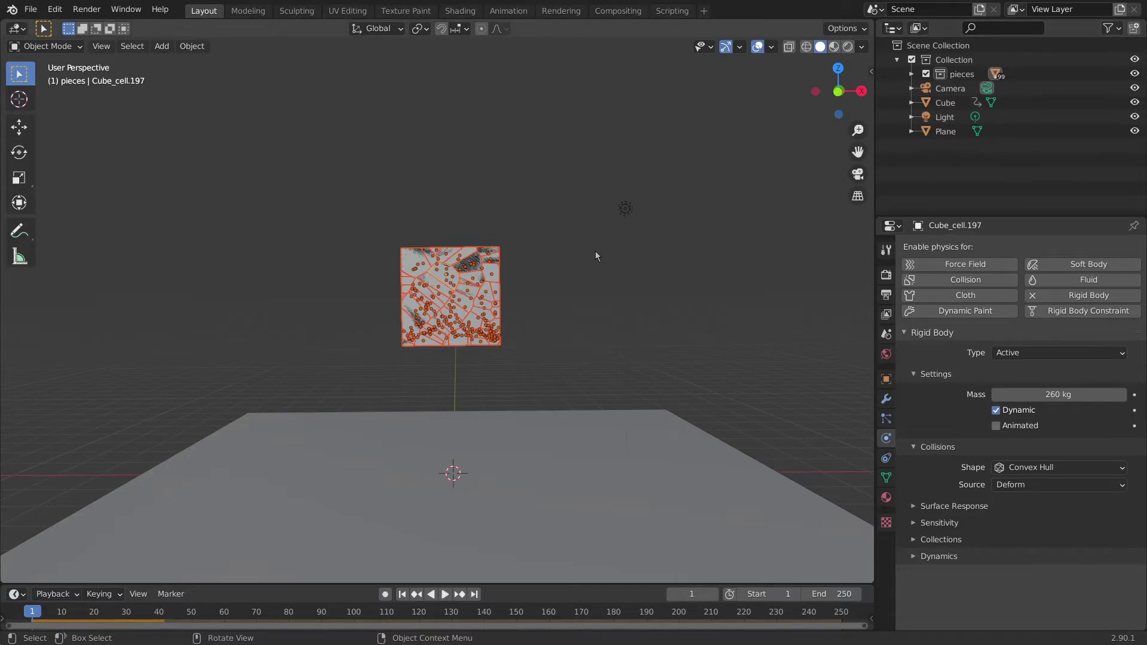
key("space")
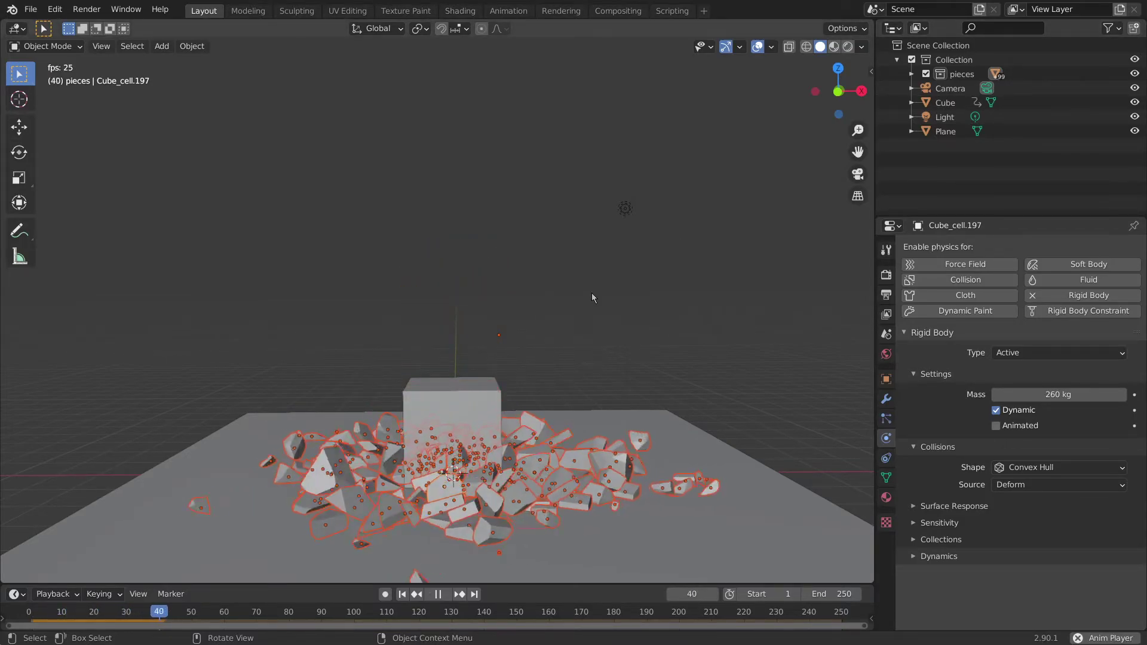
key("space")
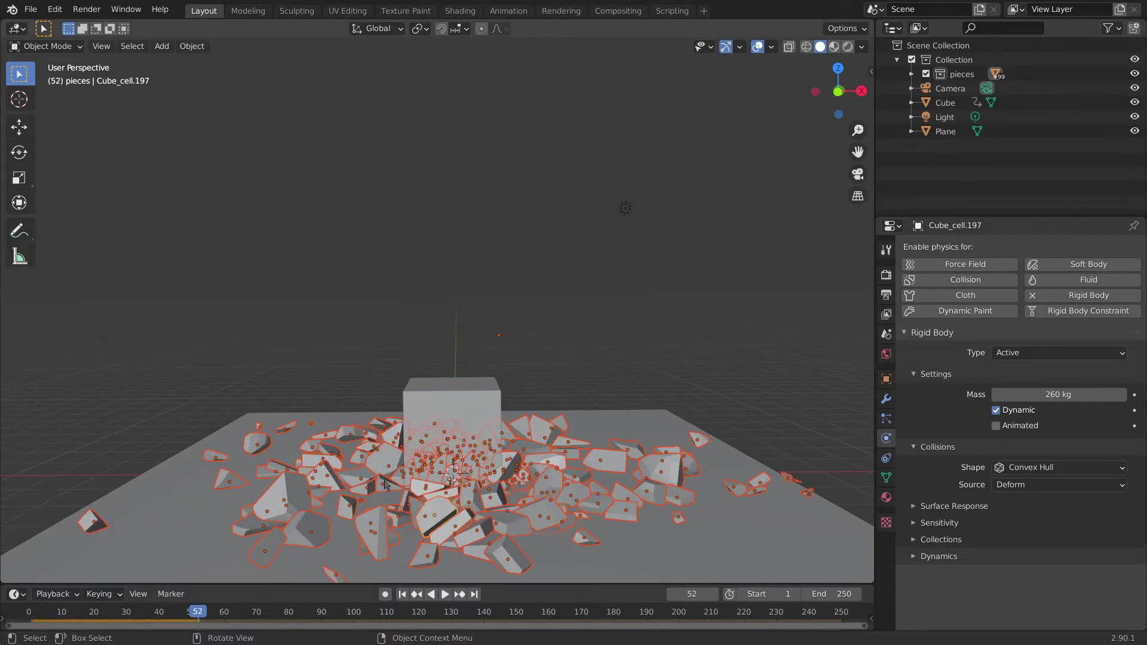
key("space")
left_click(148, 613)
left_click_drag(148, 613, 34, 619)
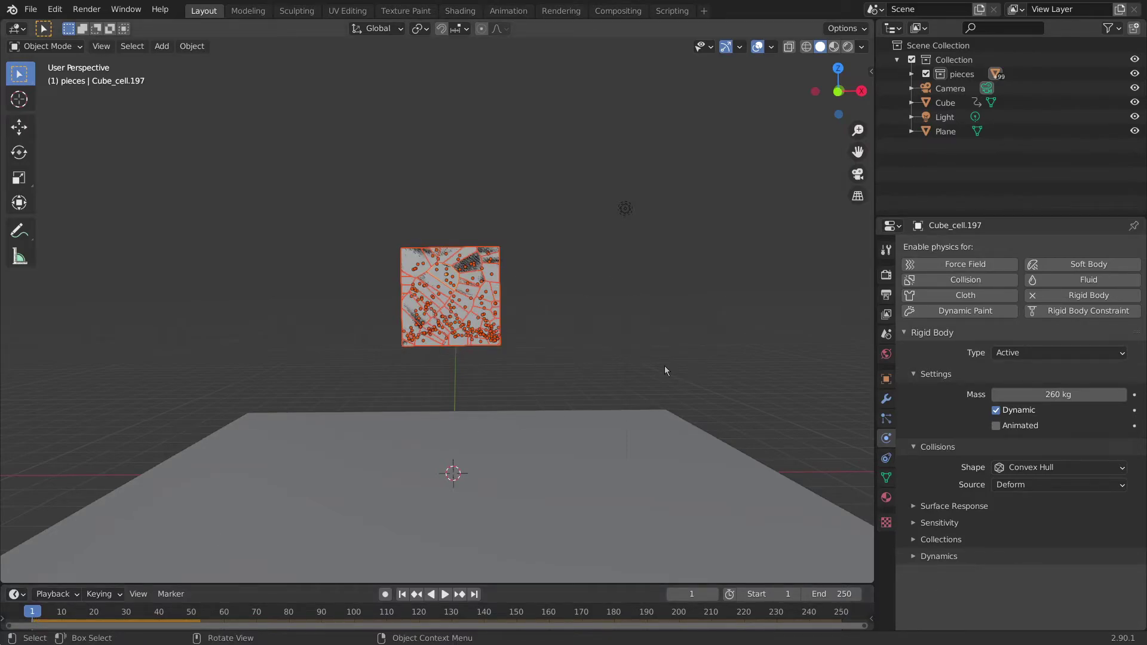
- Hide the pieces collection and move to frame 19, just before the cube touches the plane
left_click(1134, 74)
middle_click_drag(441, 348, 158, 530)
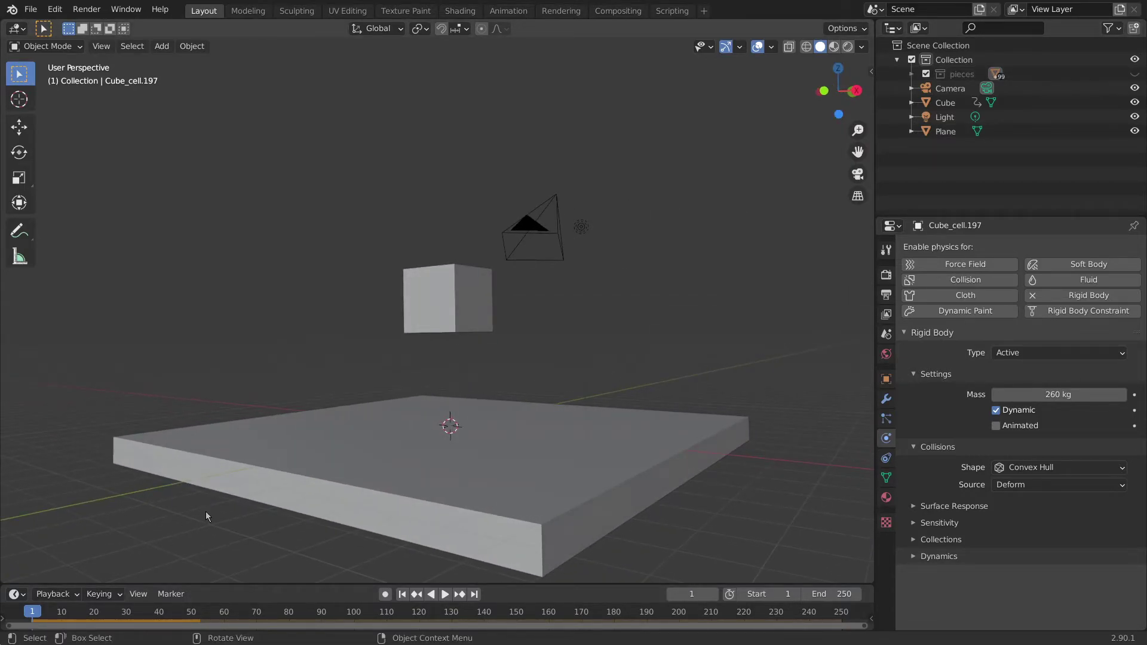
key("space")
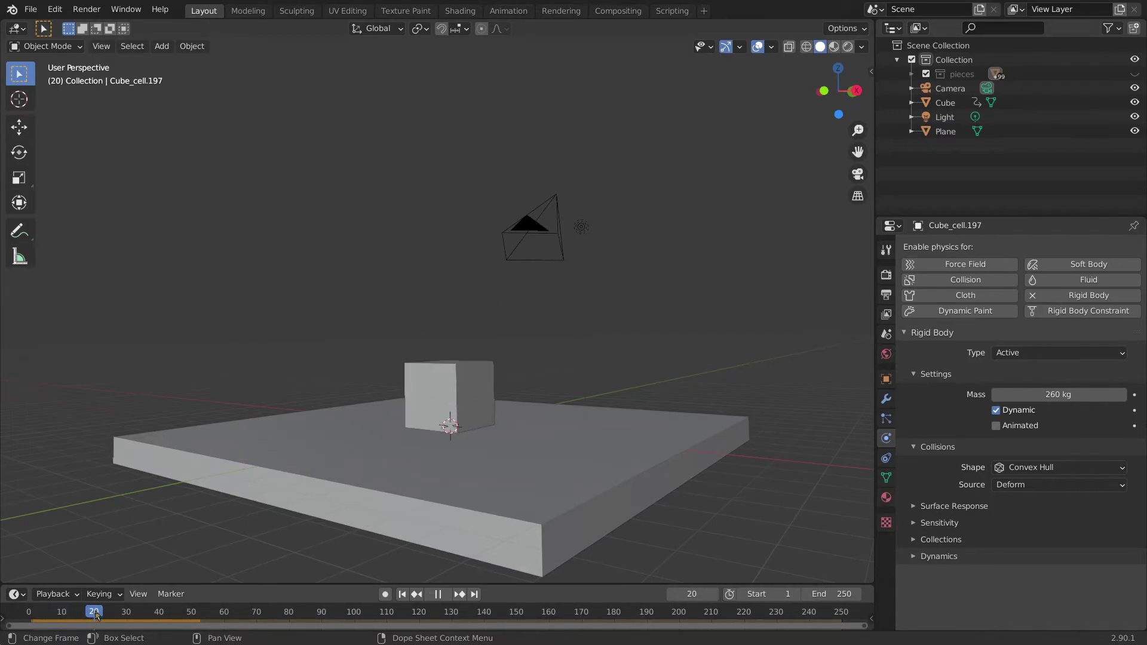
left_click_drag(97, 615, 93, 617)
key("space")
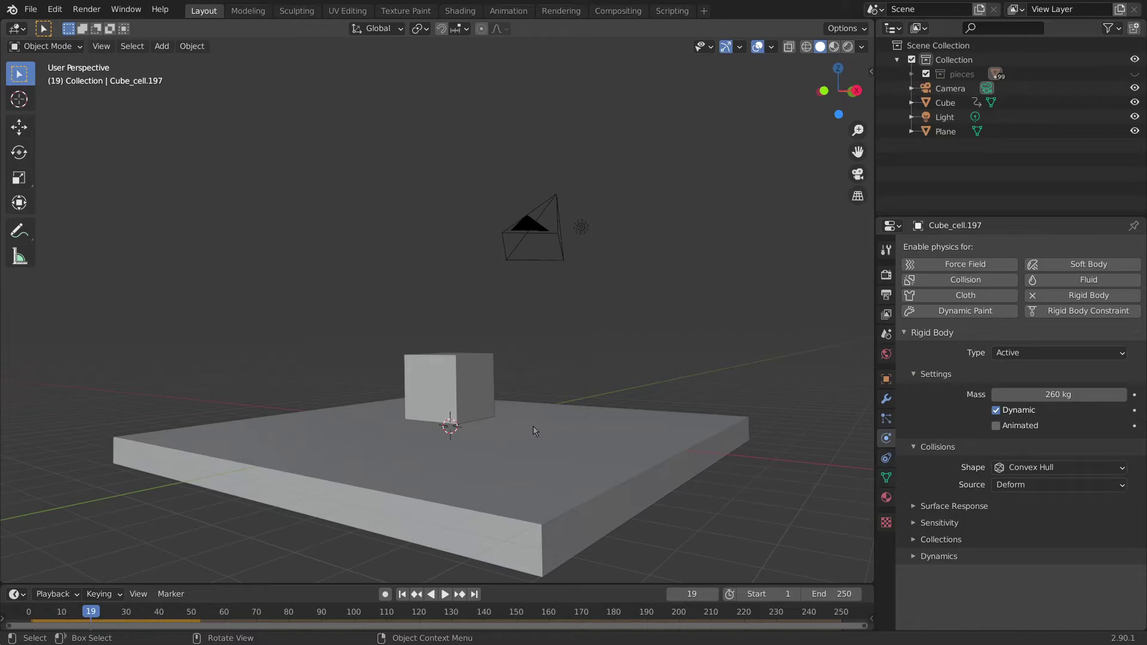
- Keyframe the original cube's visibility in viewports and renders as enabled at frame 19
left_click(474, 366)
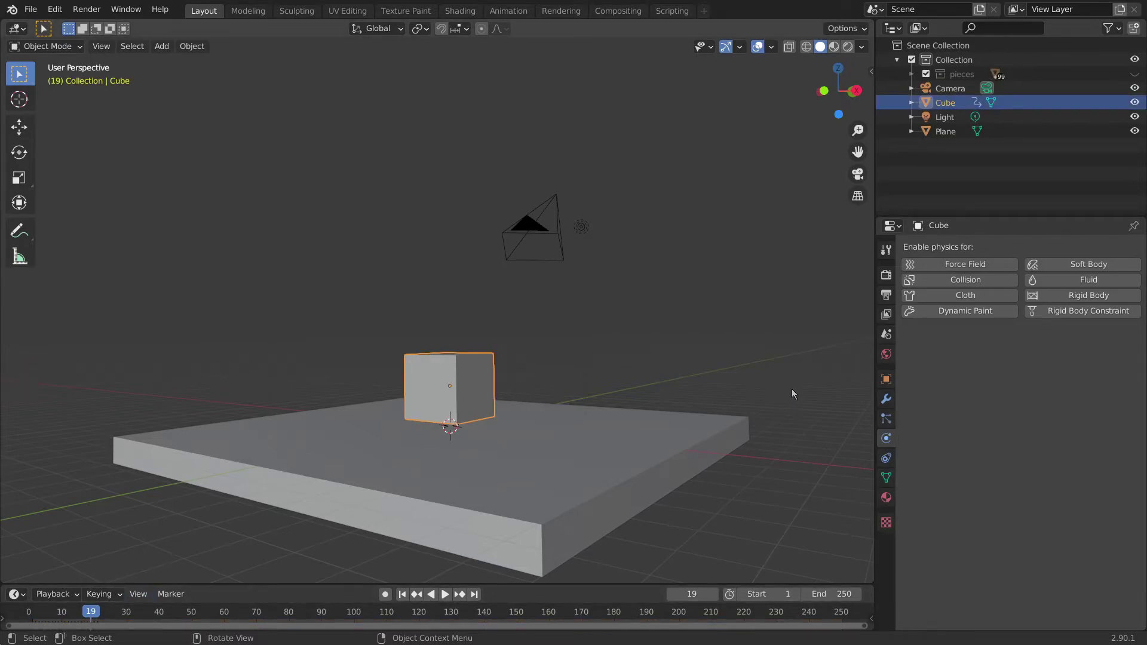
left_click(887, 380)
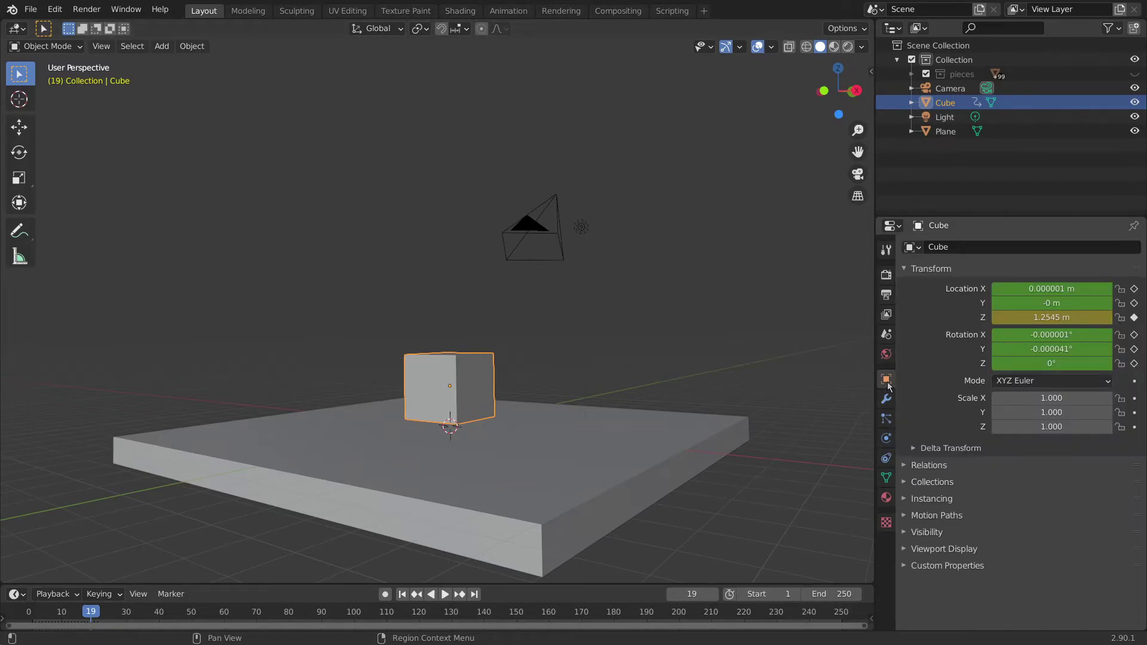
left_click(960, 532)
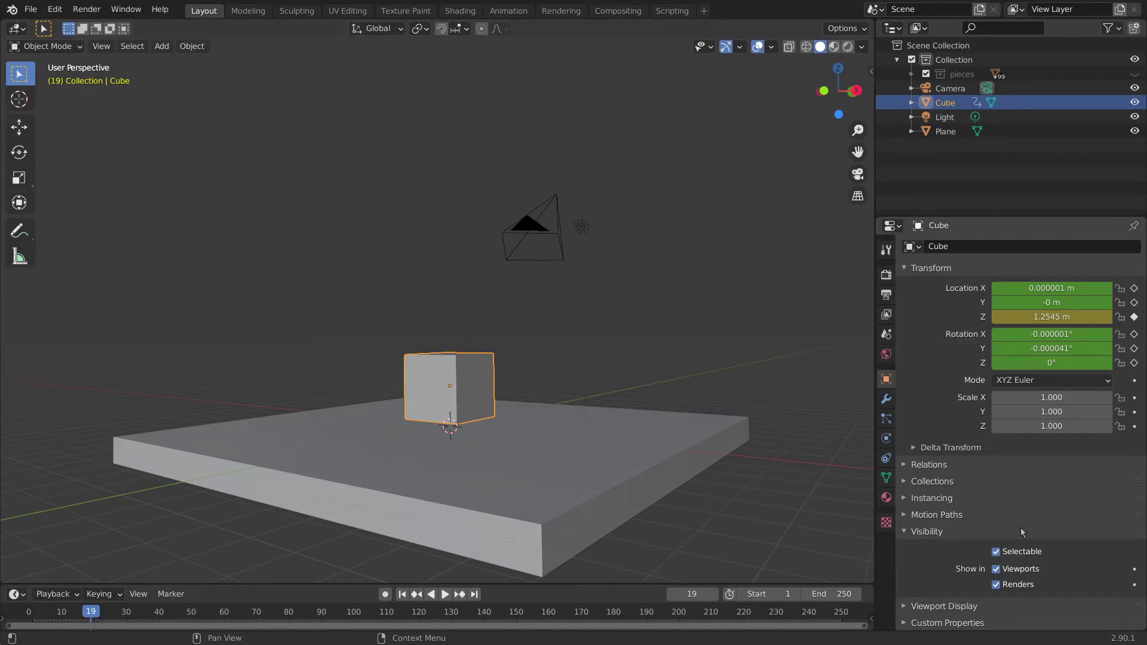
left_click(1135, 569)
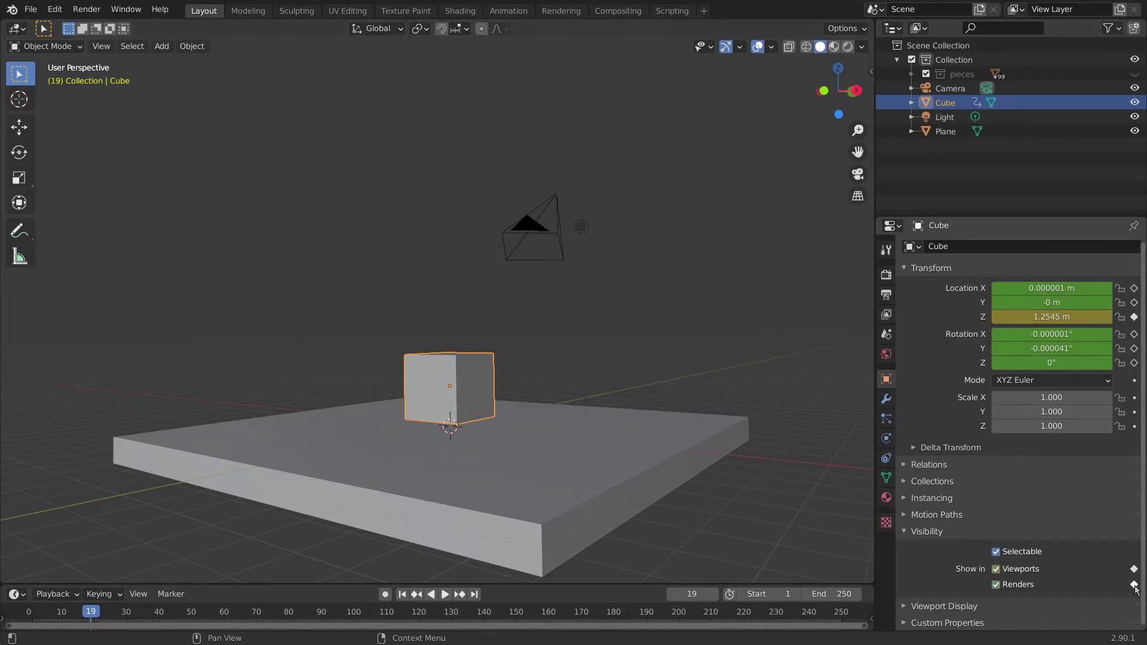
- Disable the cube's visibility in viewports and renders at frame 20 and keyframe both settings
key("space")
key("space")
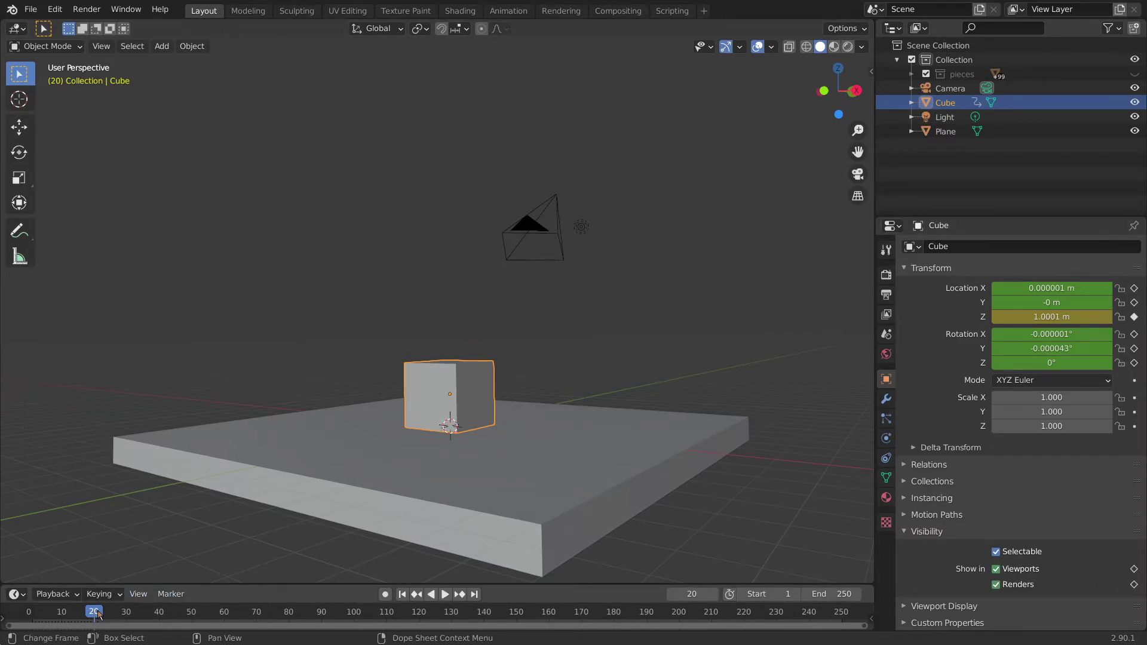
left_click(996, 570)
left_click(997, 585)
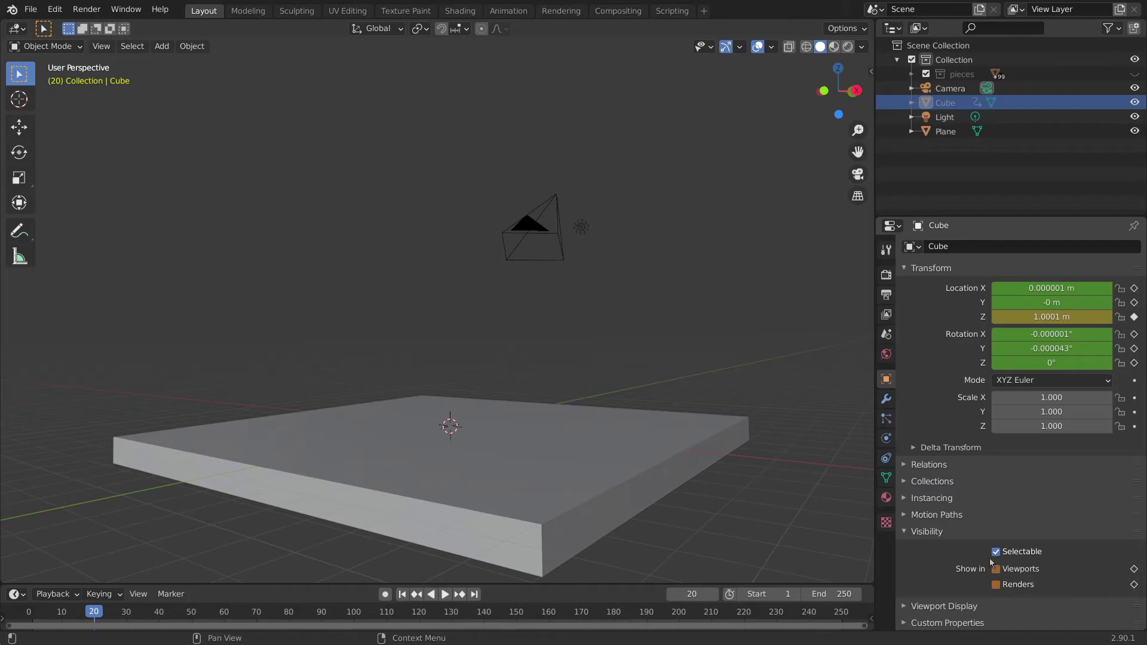
left_click(1134, 568)
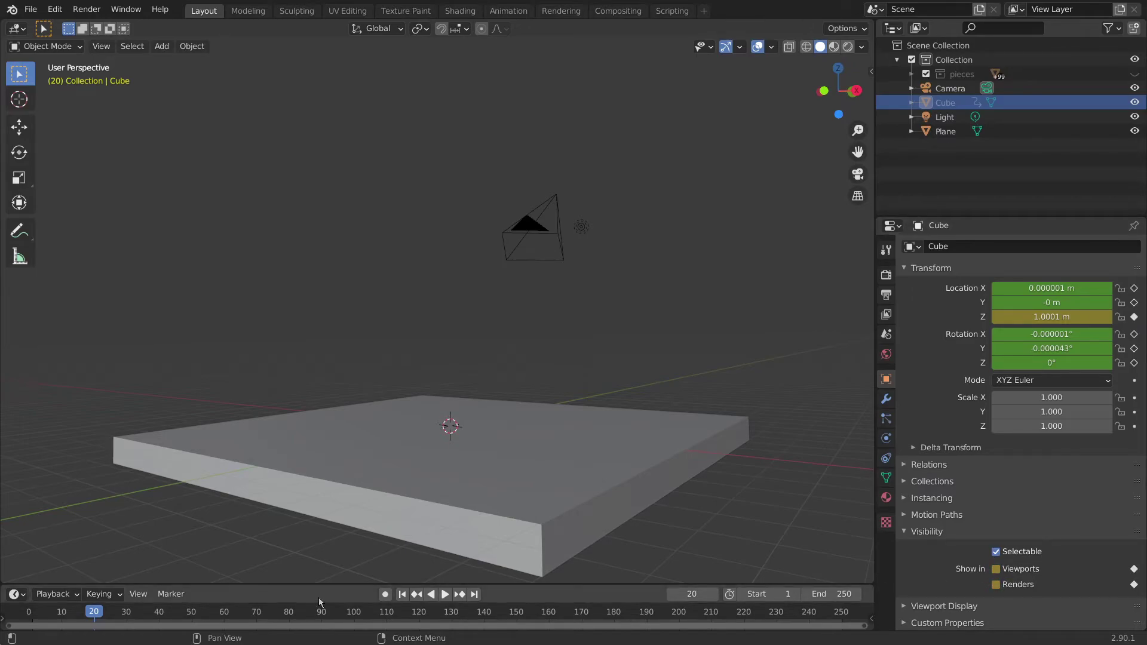
- Scrub through the cube's visibility change back to frame 1 and enlarge the timeline area
left_click_drag(162, 585, 91, 561)
key("shift+ctrl+space")
key("shift+ctrl+space")
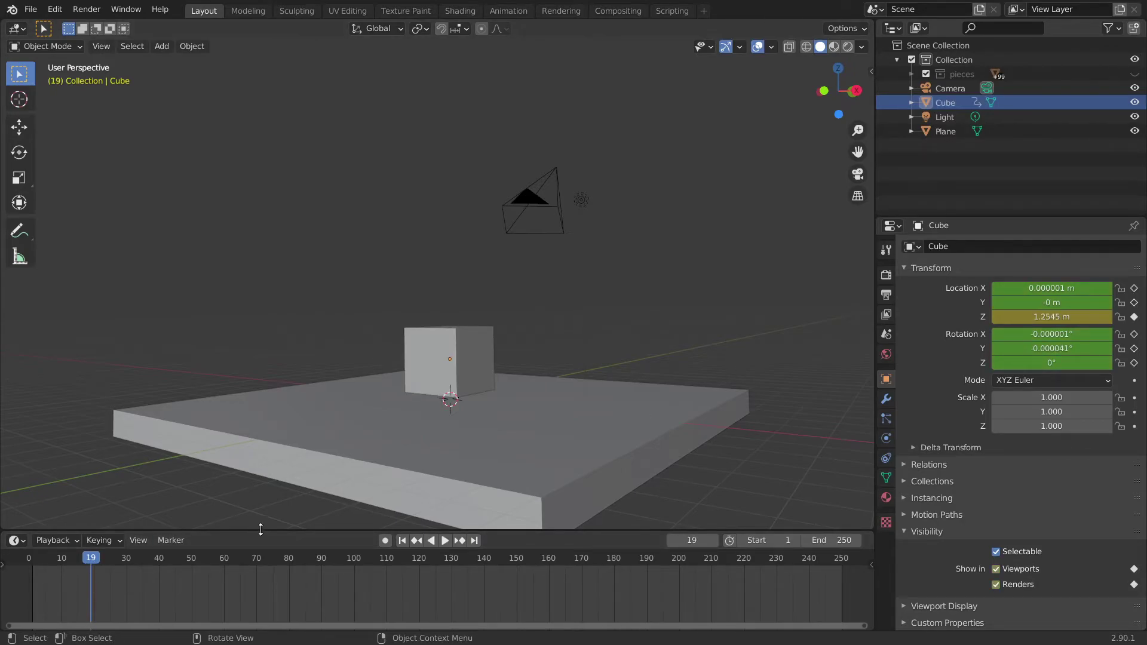
left_click_drag(255, 531, 307, 576)
left_click_drag(90, 606, 33, 616)
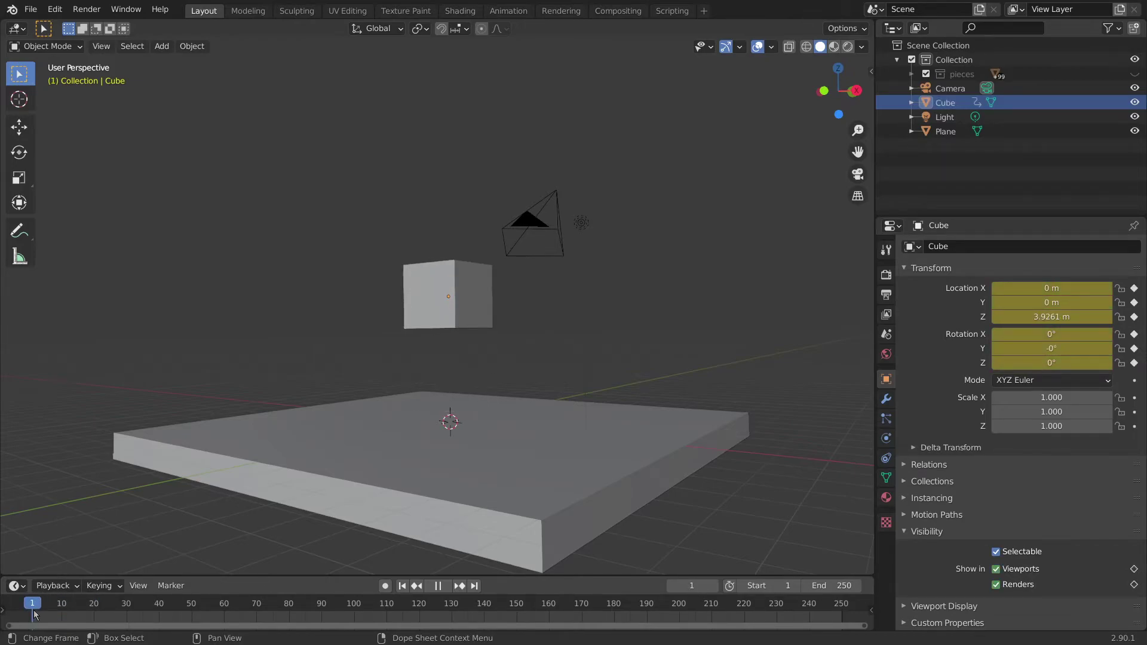
left_click(476, 400)
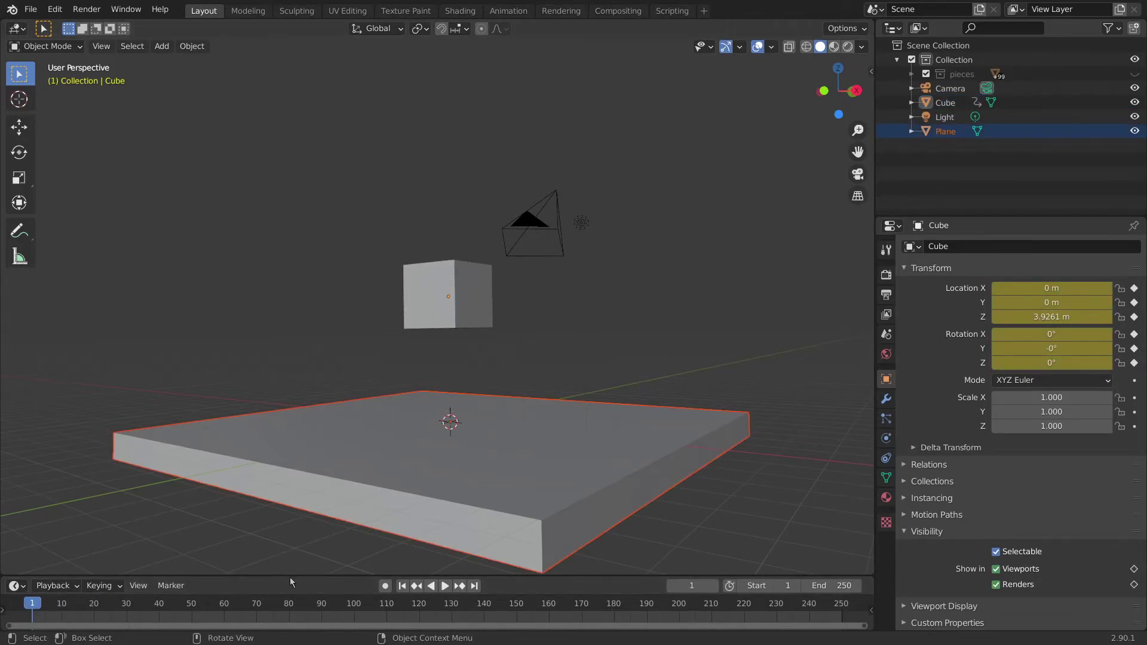
left_click_drag(292, 574, 299, 537)
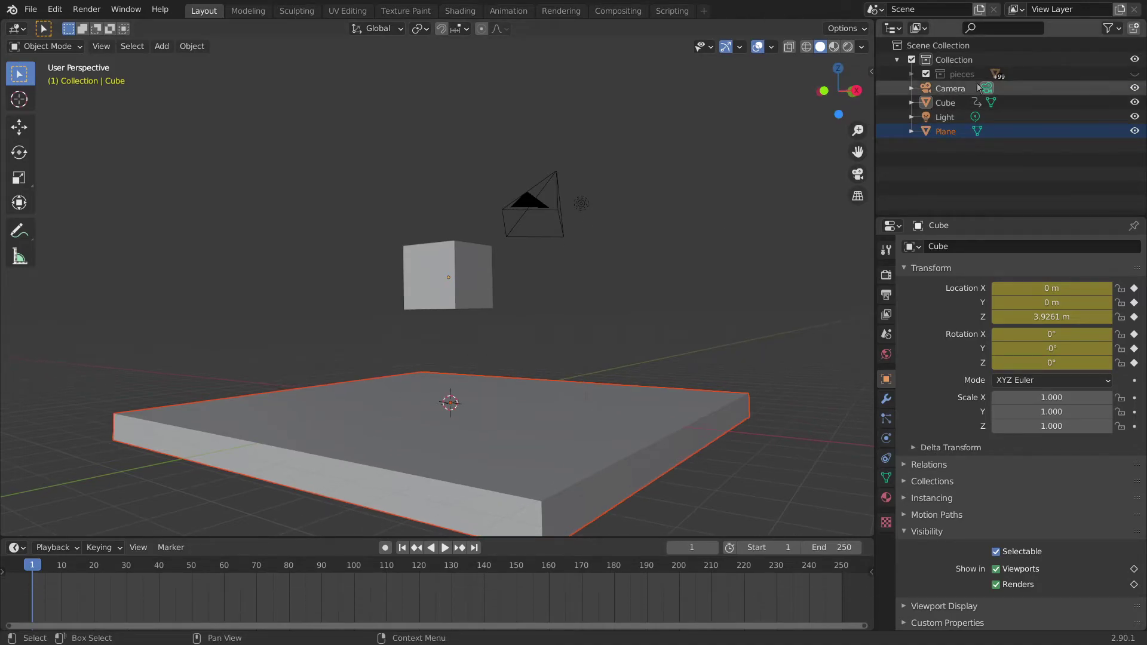
- Move to frame 19 and unhide the pieces collection
key("space")
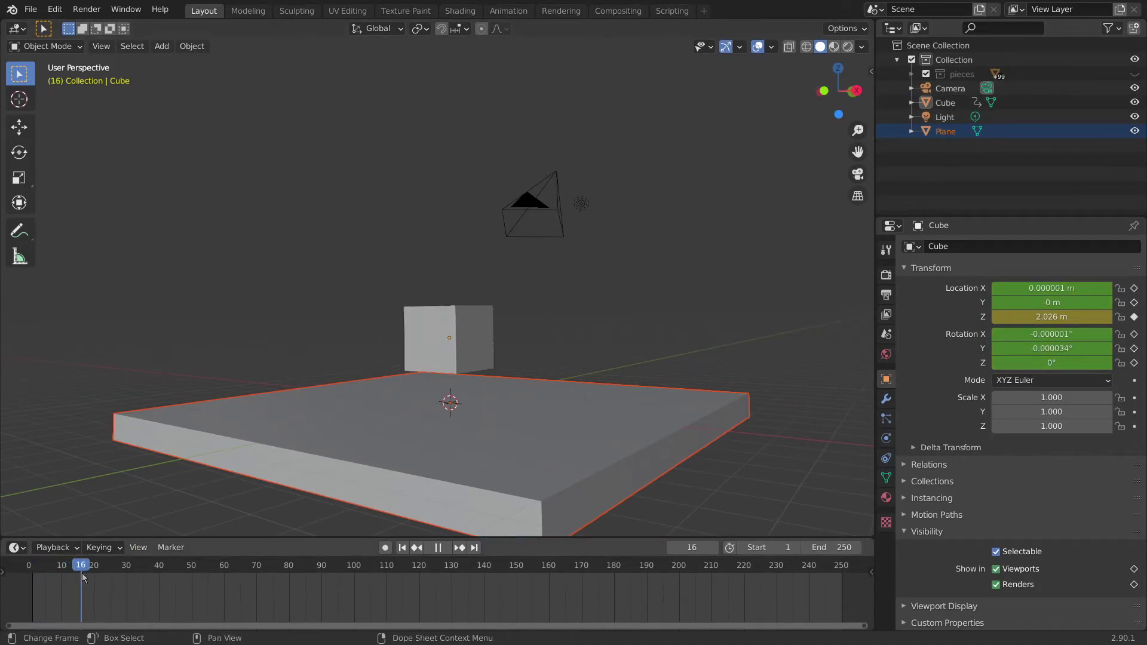
left_click_drag(87, 572, 92, 577)
key("space")
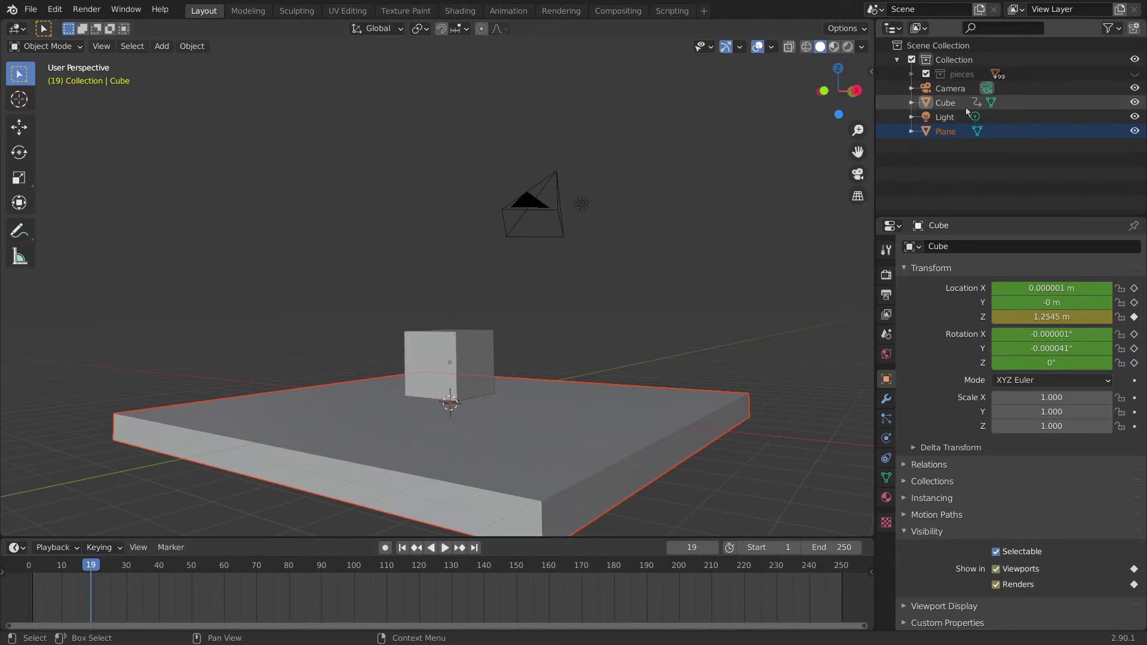
left_click(963, 74)
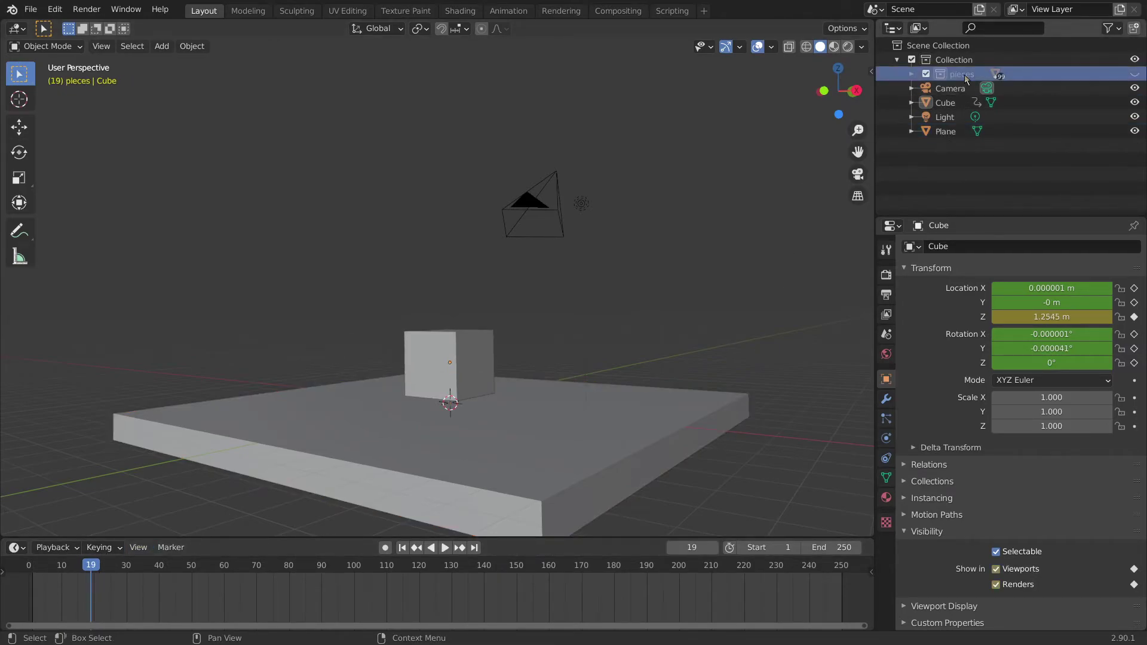
left_click(1135, 74)
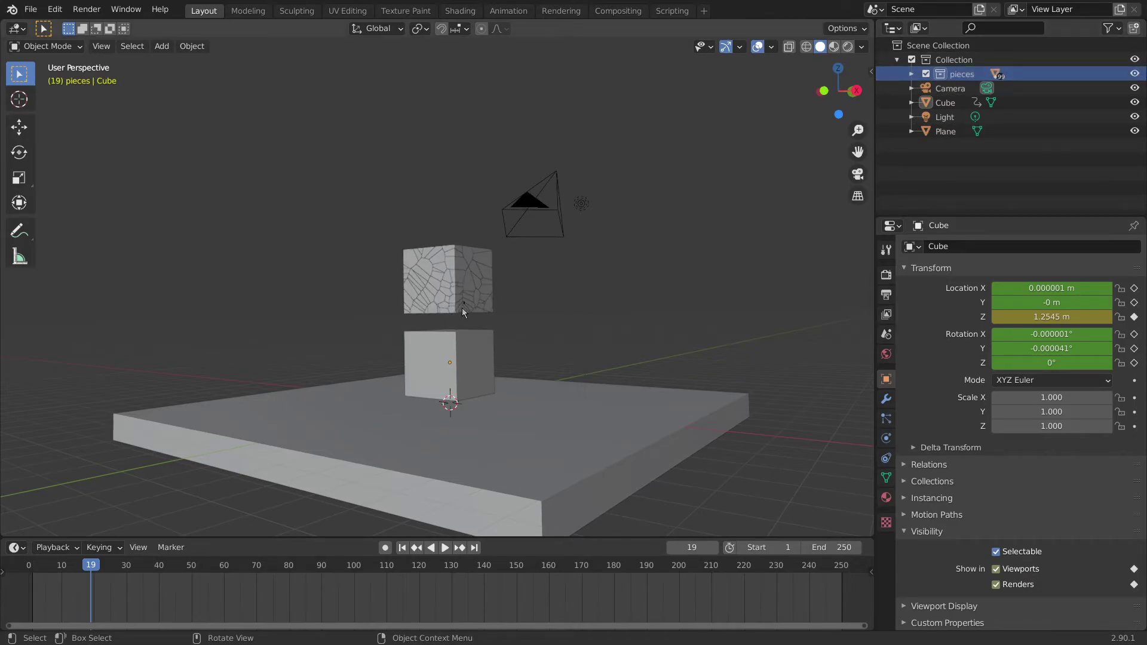
- Disable viewport and render visibility for the piece Cube_cell.089 at the fractured cube's upper front corner, and keyframe both at frame 19
scroll(500, 315, "up", 3)
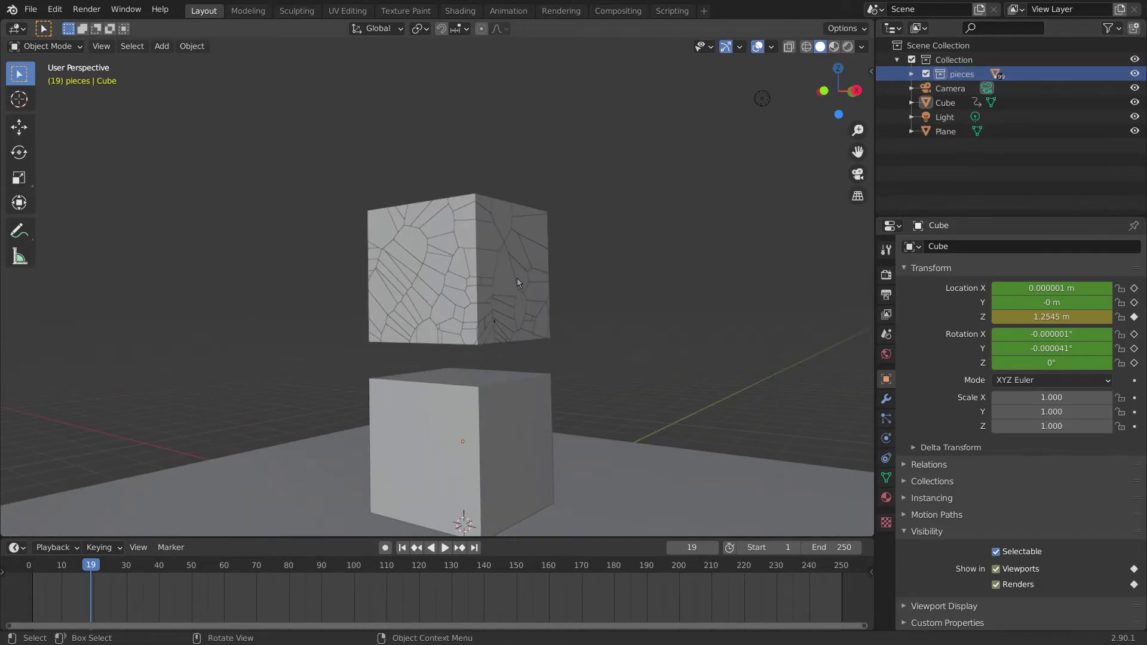
middle_click_drag(518, 280, 543, 282)
left_click(386, 229)
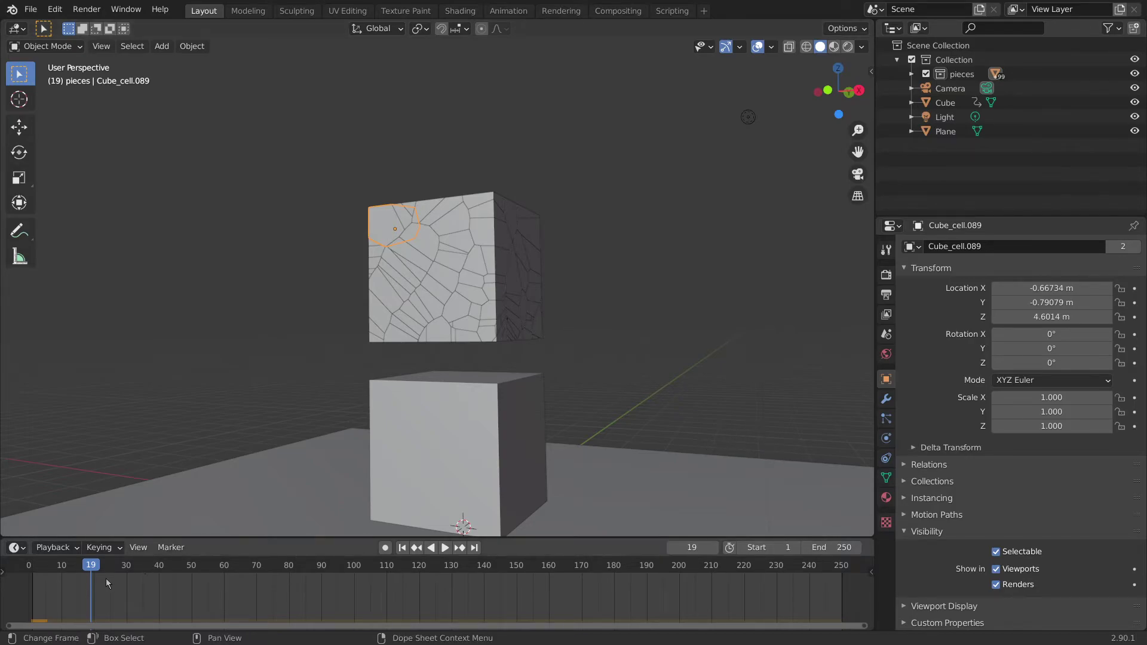
left_click(996, 569)
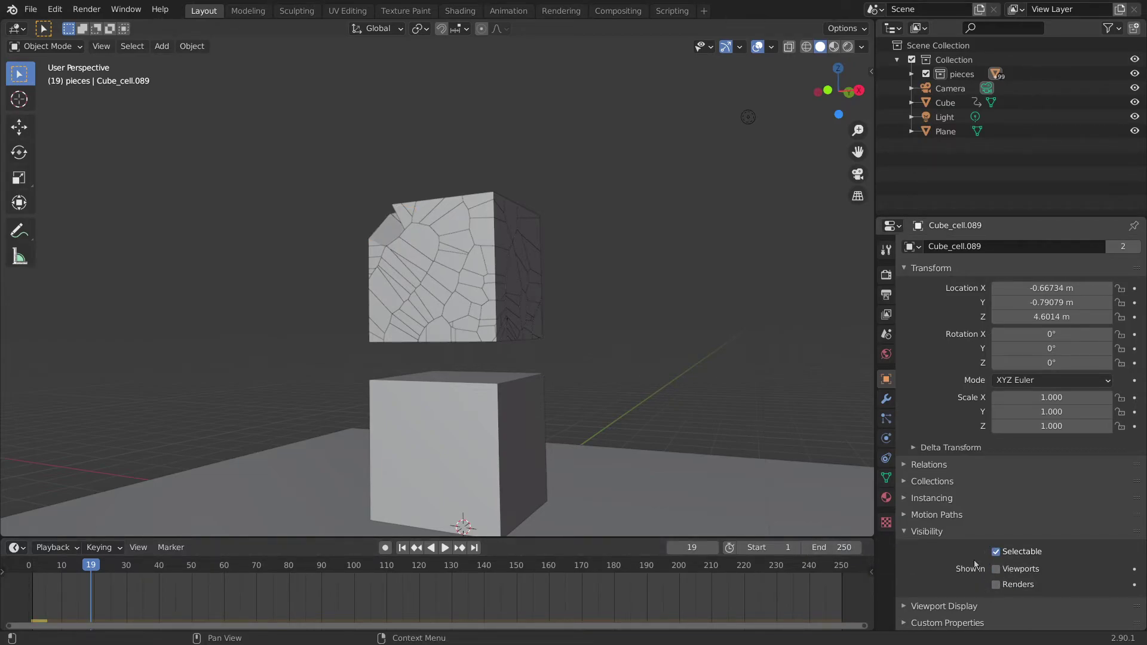
left_click(1134, 568)
left_click(1133, 584)
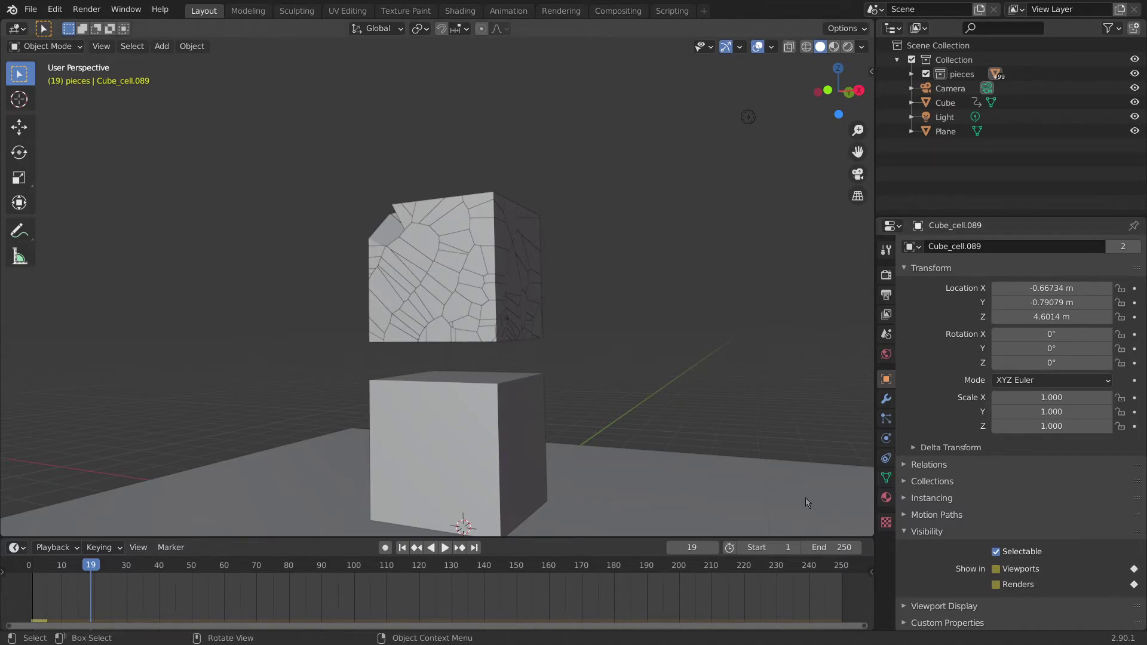
- Enable viewport and render visibility for piece Cube_cell.089 at frame 20, keyframe both, and check the change between frames 19 and 20
key("Right")
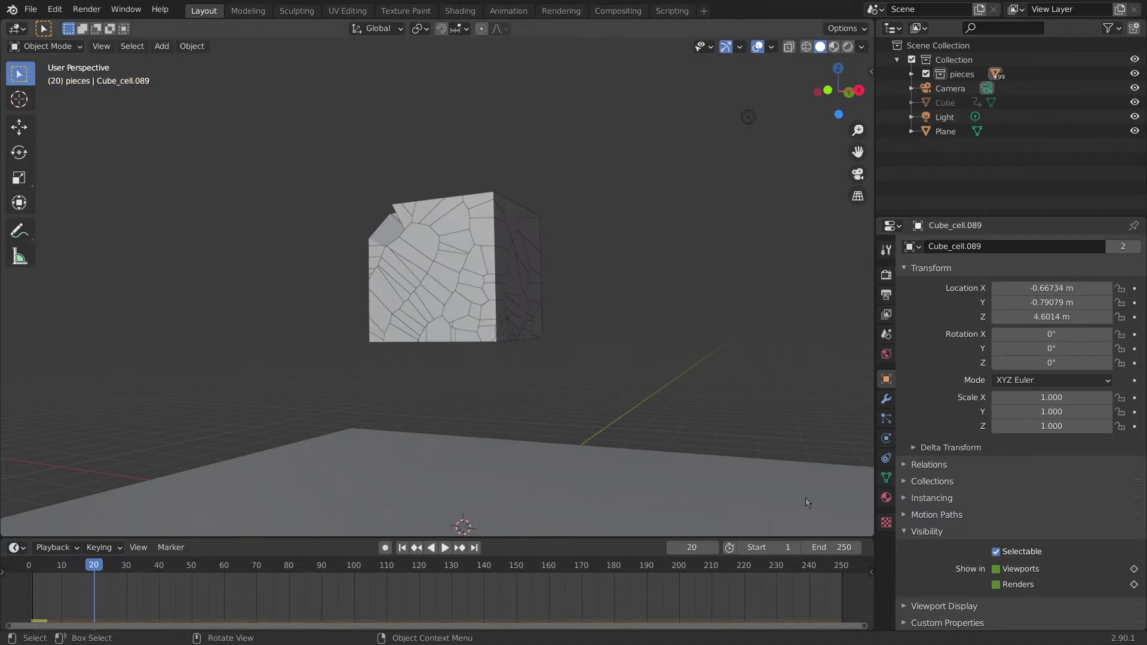
left_click_drag(996, 571, 996, 591)
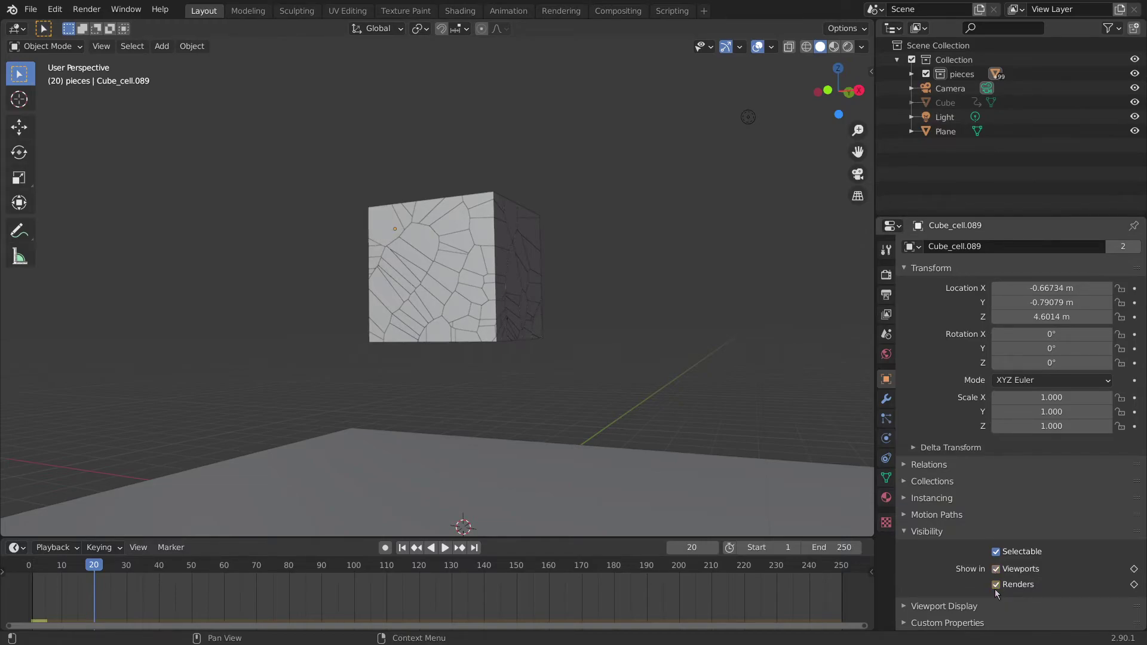
left_click(1134, 569)
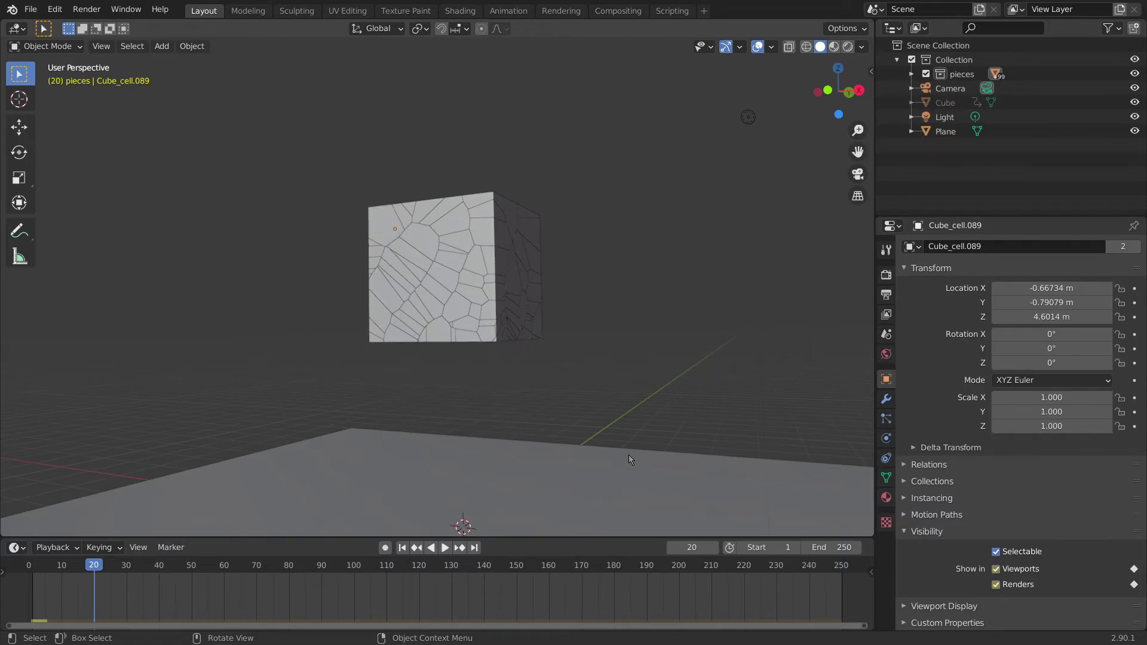
key("Left")
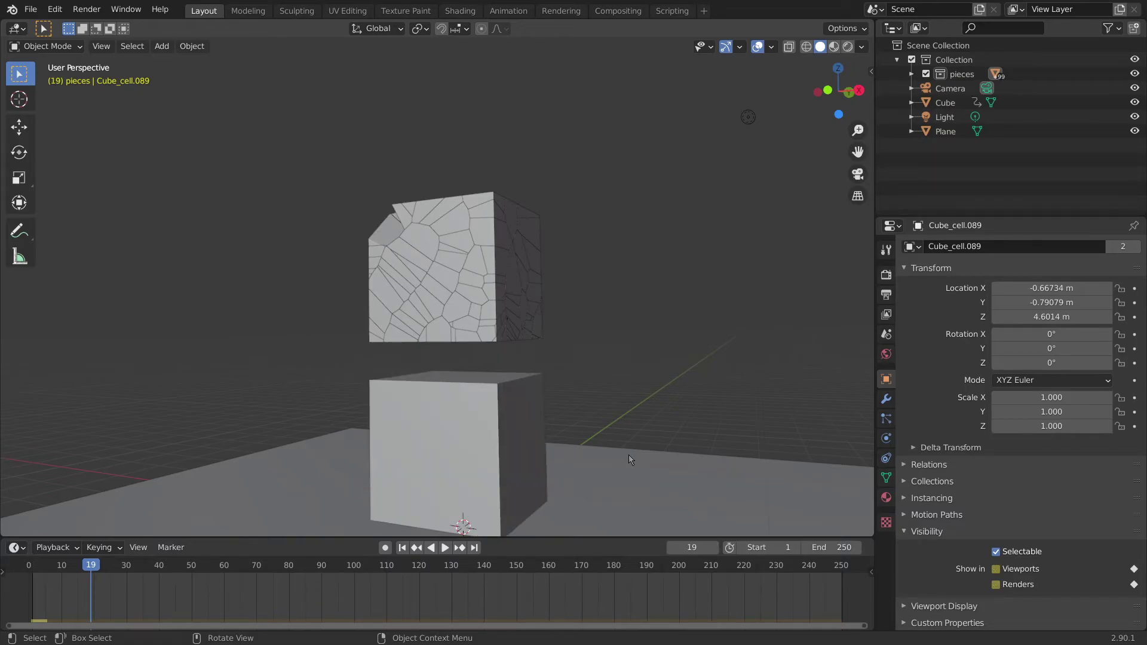
key("Right")
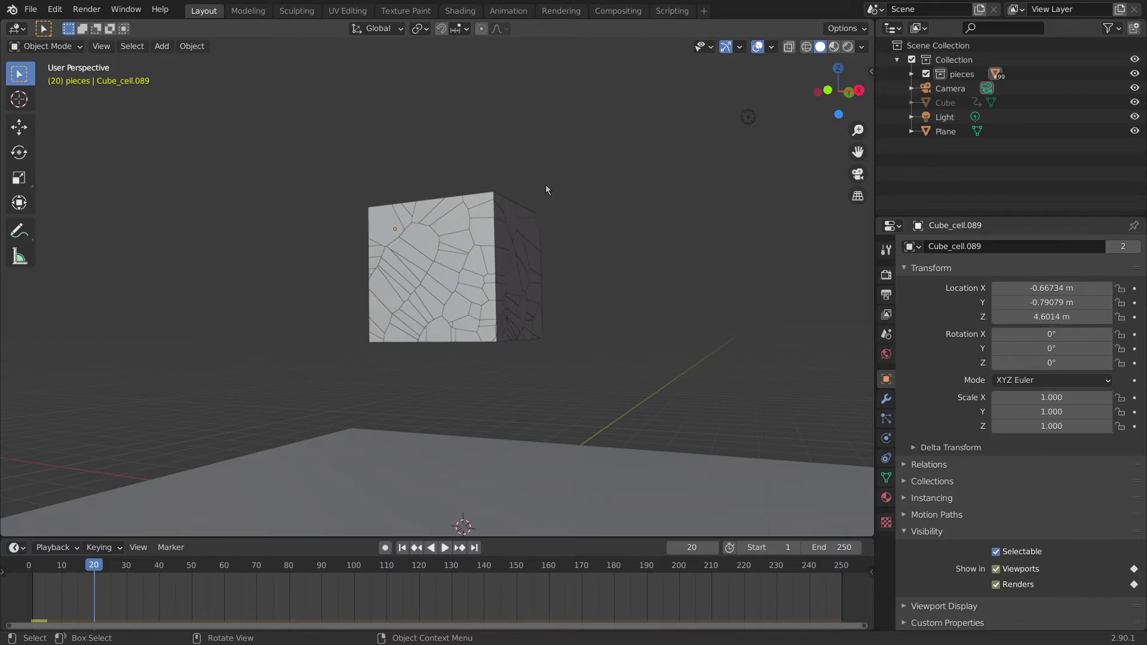
- Link the animation data of Cube_cell.089 to all objects in the pieces collection, keeping that piece as the active object
left_click(380, 224)
key("ctrl+l")
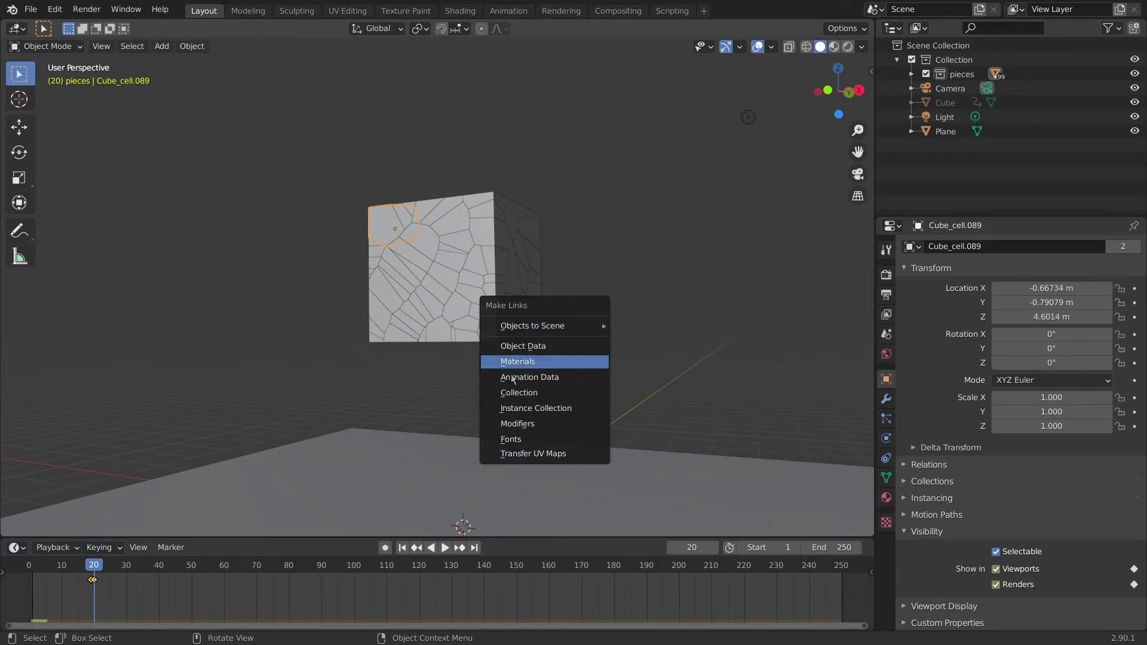
left_click(554, 265)
left_click(377, 229)
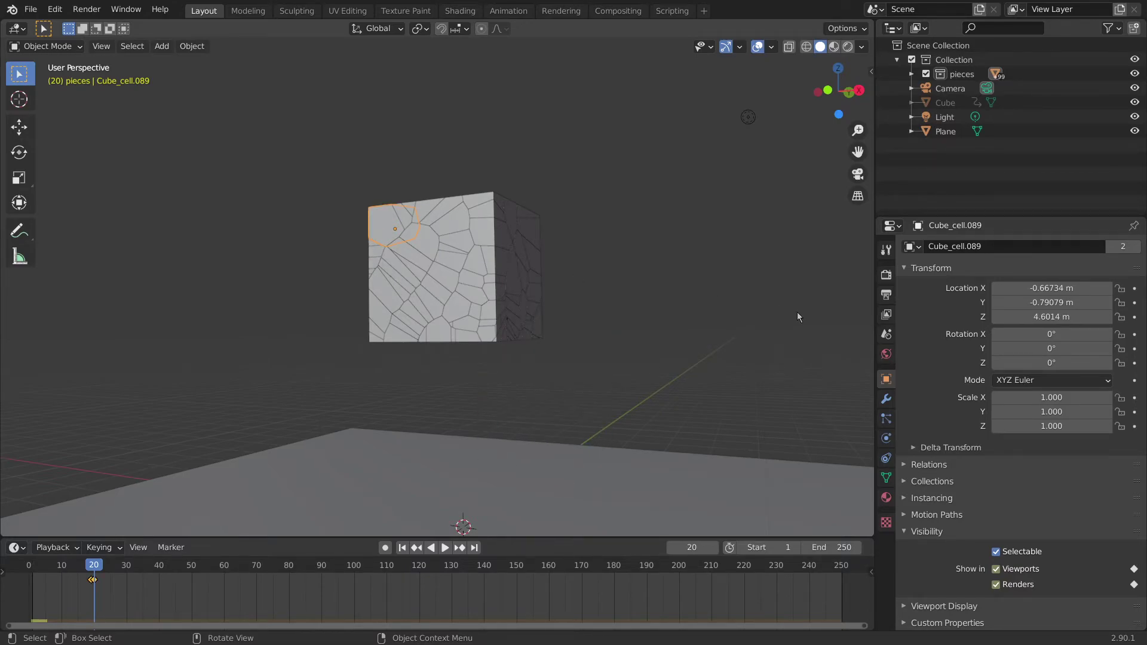
right_click(970, 76)
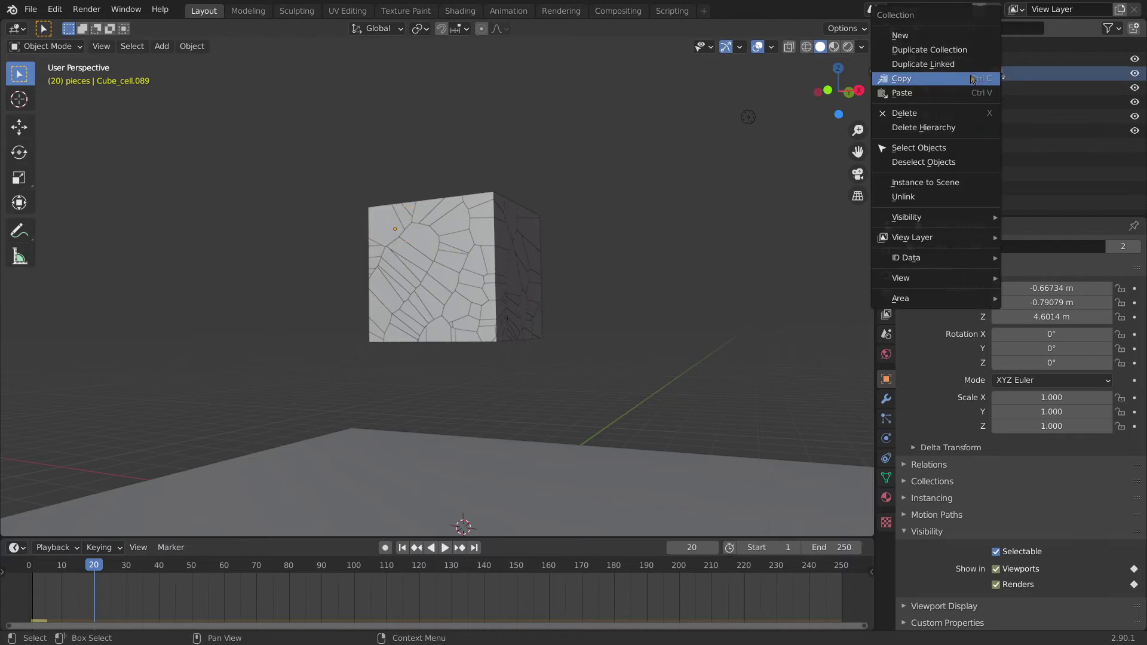
left_click(942, 147)
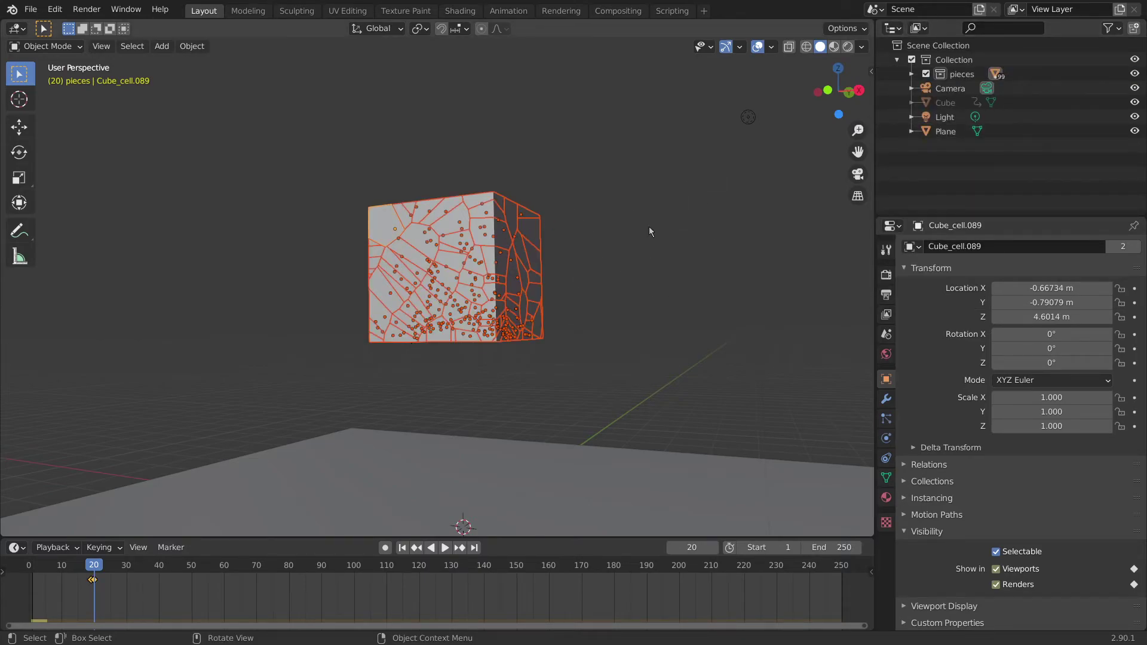
key("ctrl")
key("ctrl+l")
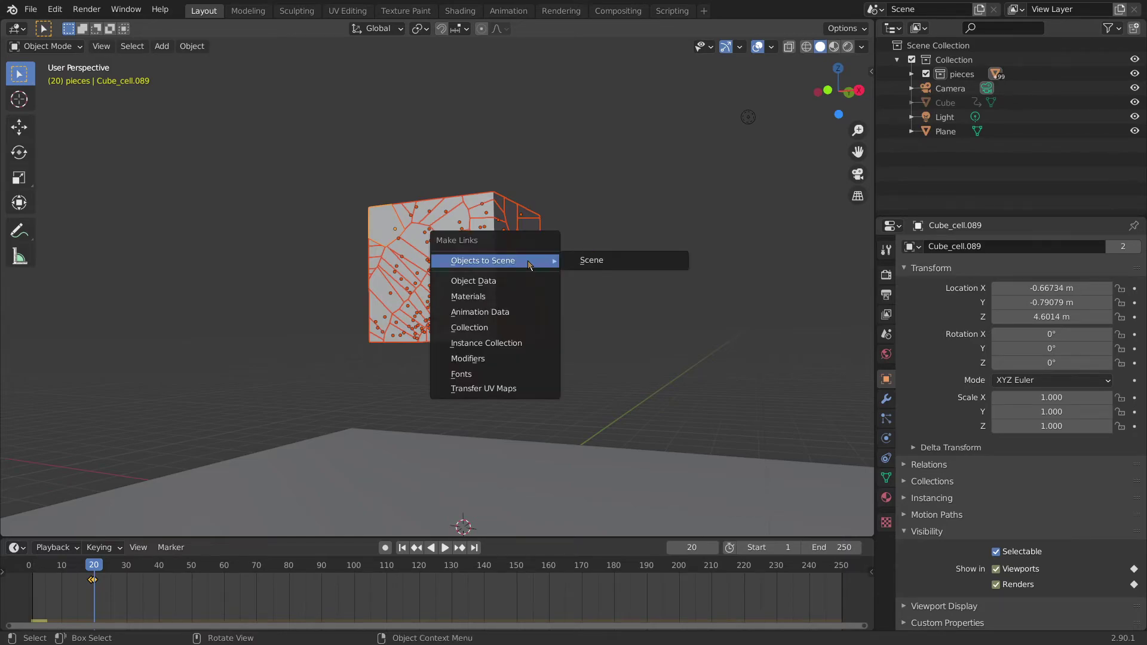
left_click(524, 316)
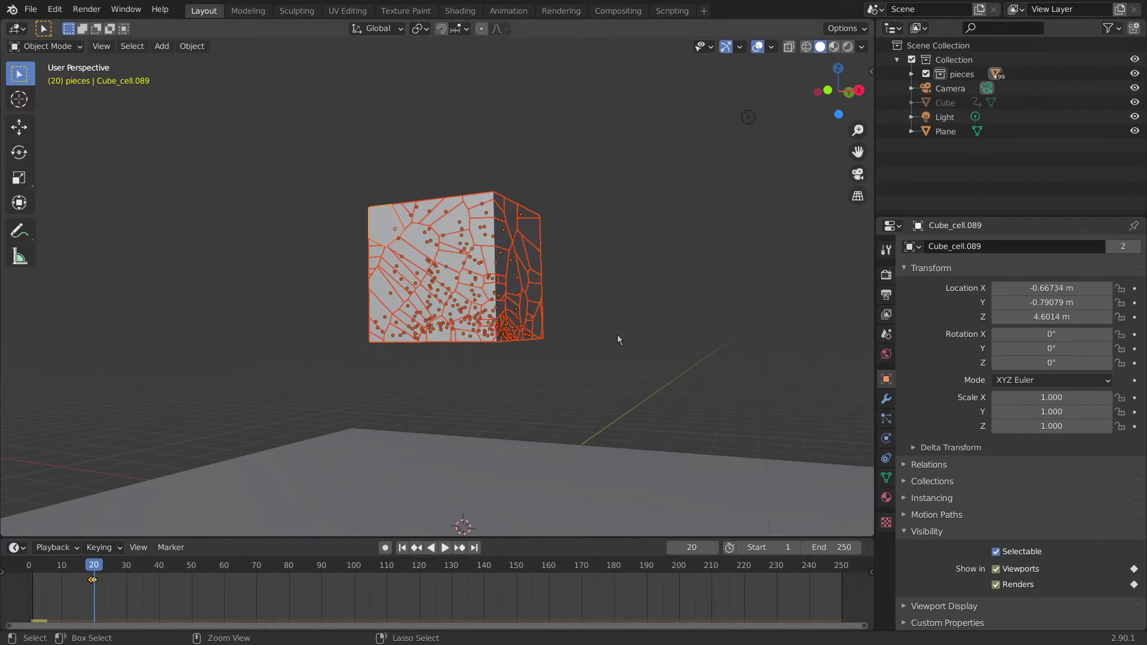
key("ctrl+l")
left_click(589, 383)
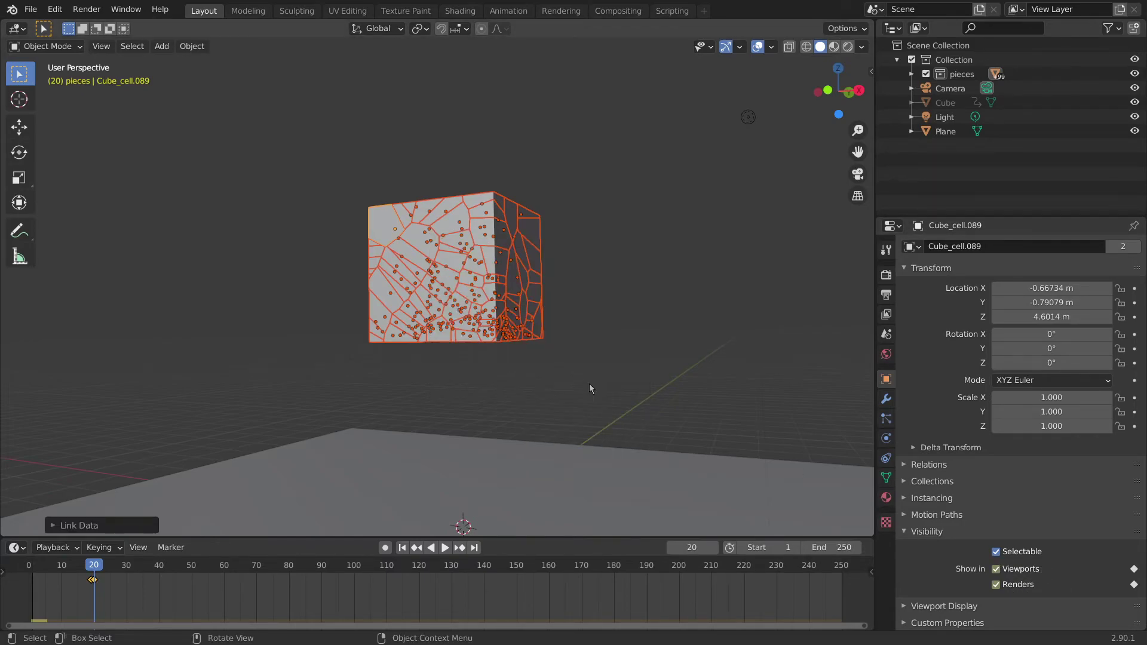
- Play the simulation from frame 1 and check the handover from solid cube to shattering pieces
left_click_drag(97, 566, 30, 575)
key("space")
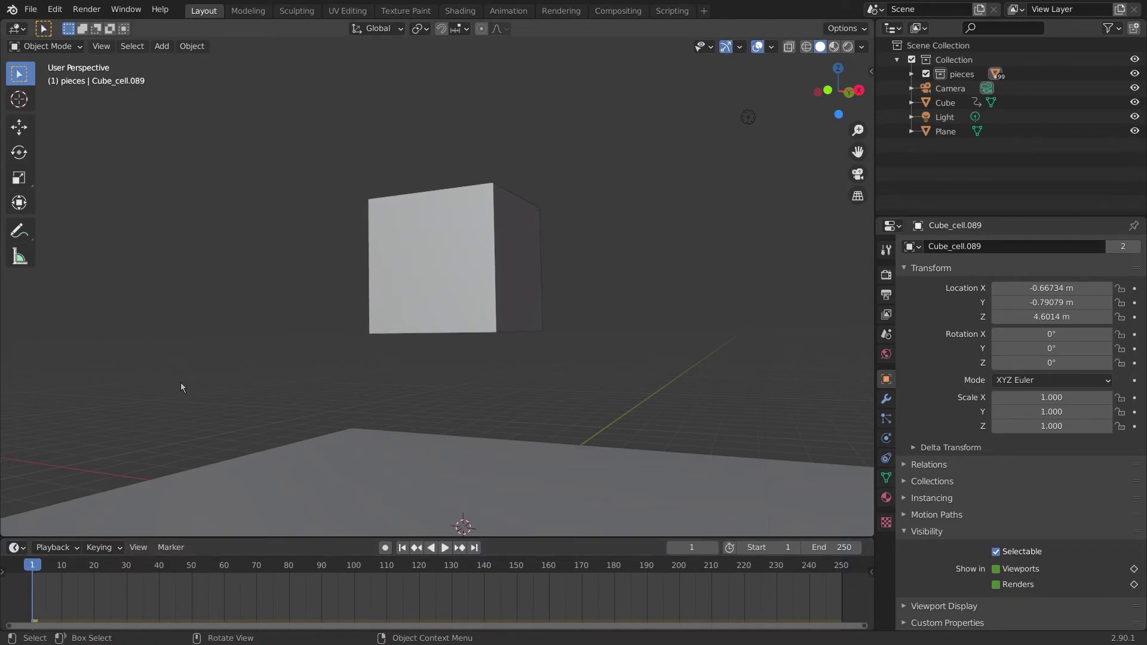
key("space")
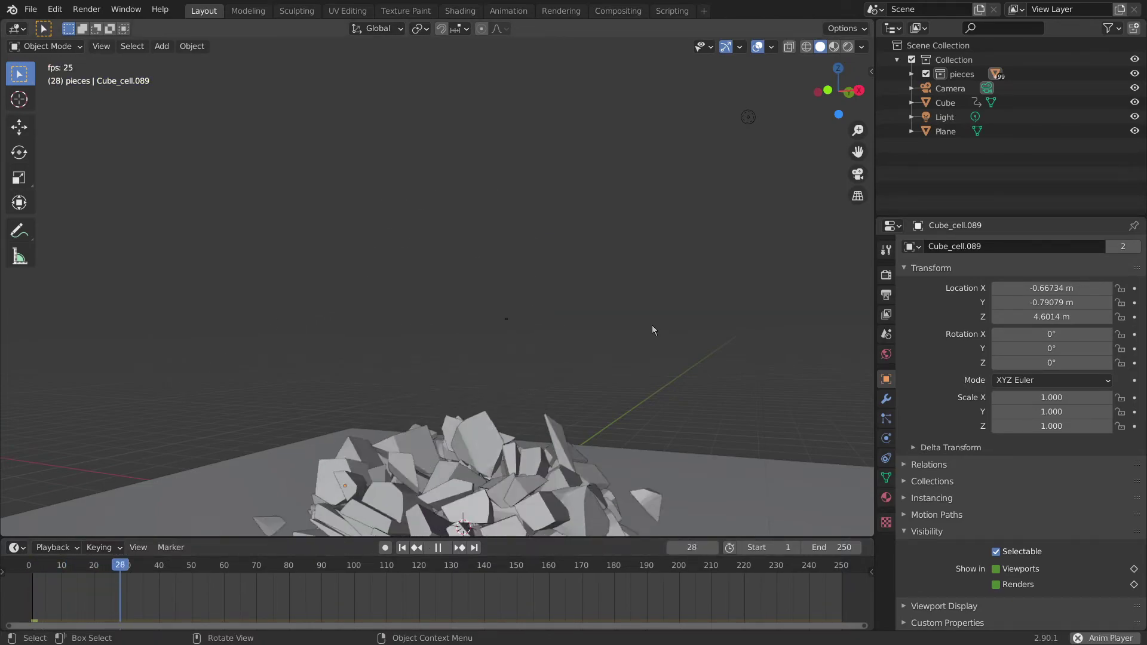
scroll(618, 407, "down", 4)
middle_click_drag(243, 448, 179, 520)
key("space")
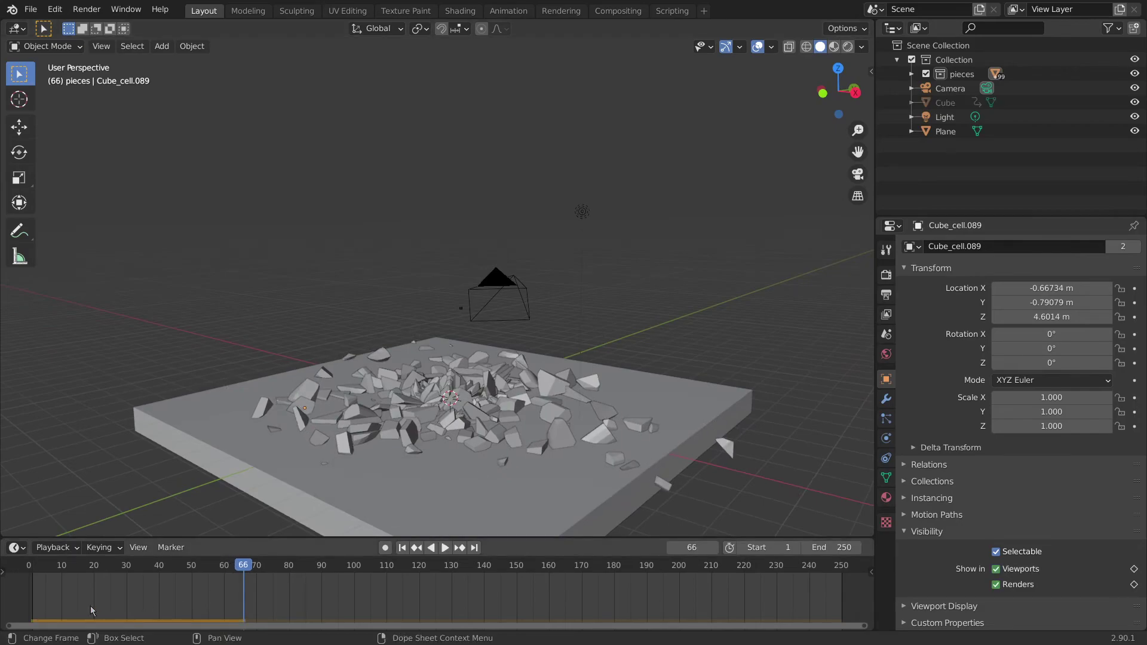
- Replay from the start and step through the frames around the cube's impact, switching to the camera view
left_click(28, 571)
key("space")
key("space")
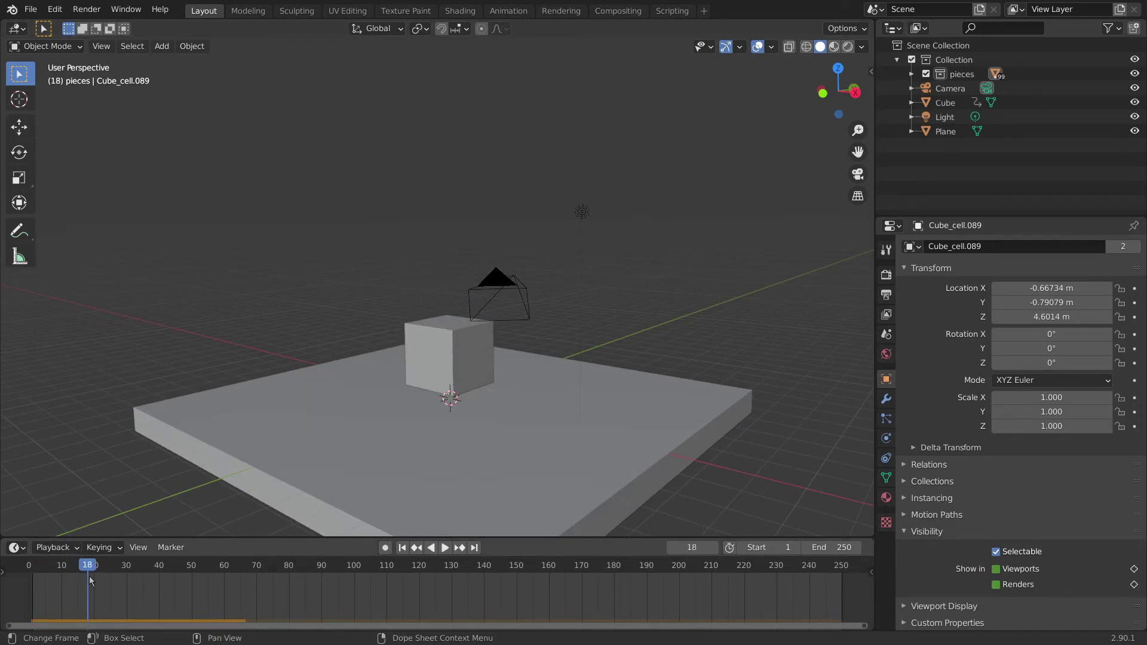
key("Right")
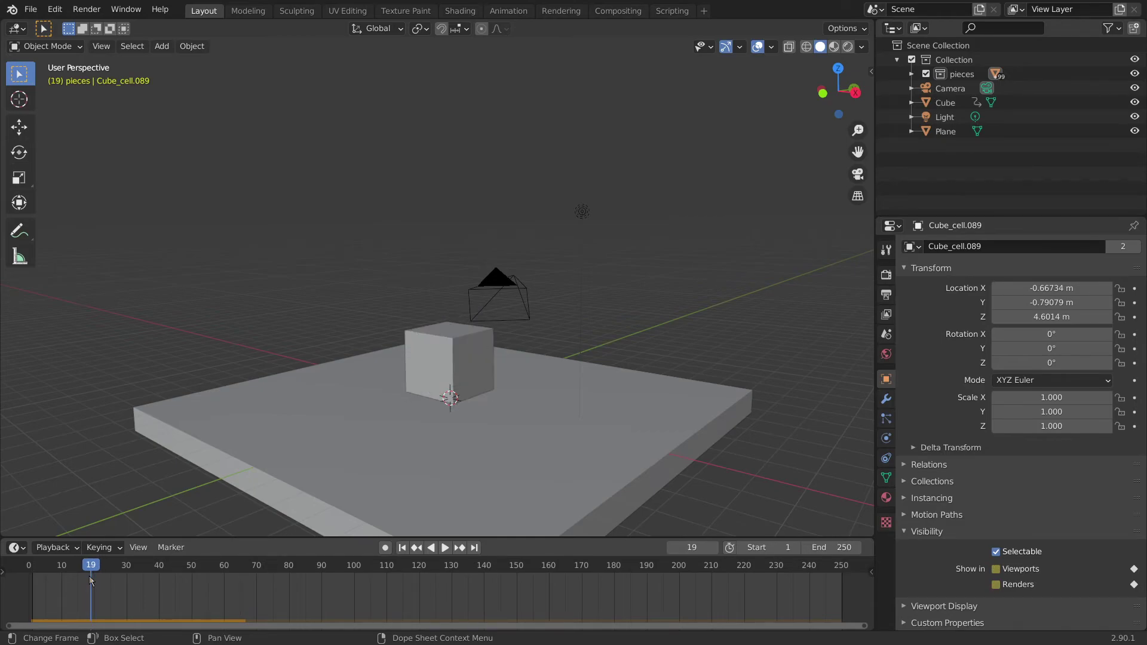
key("KP_0")
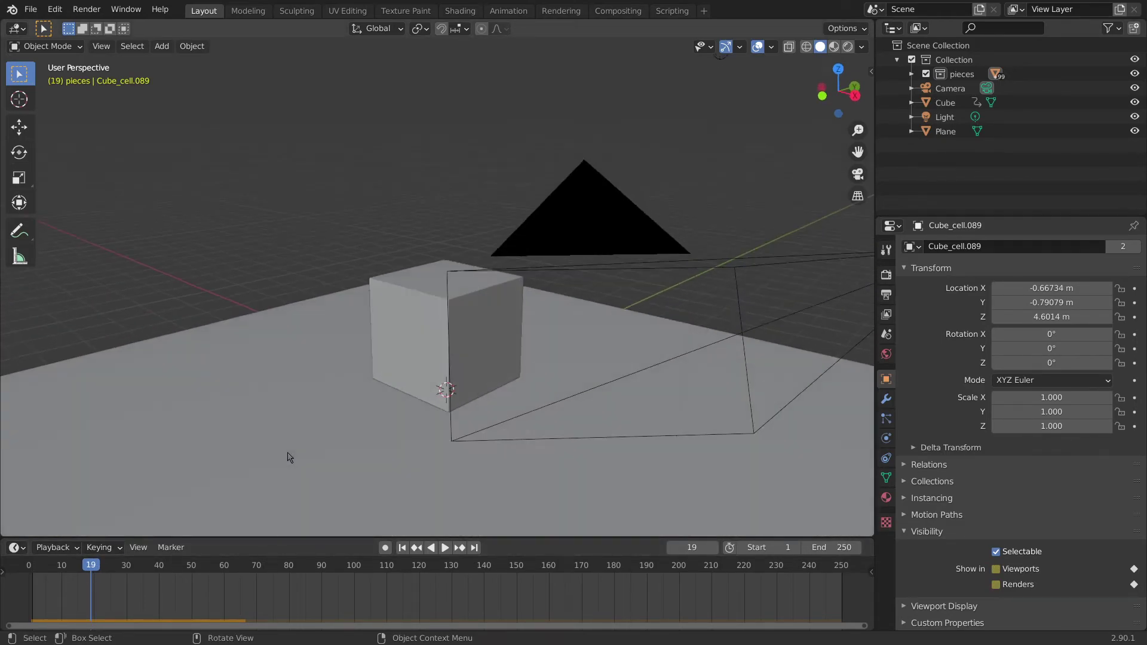
key("Up")
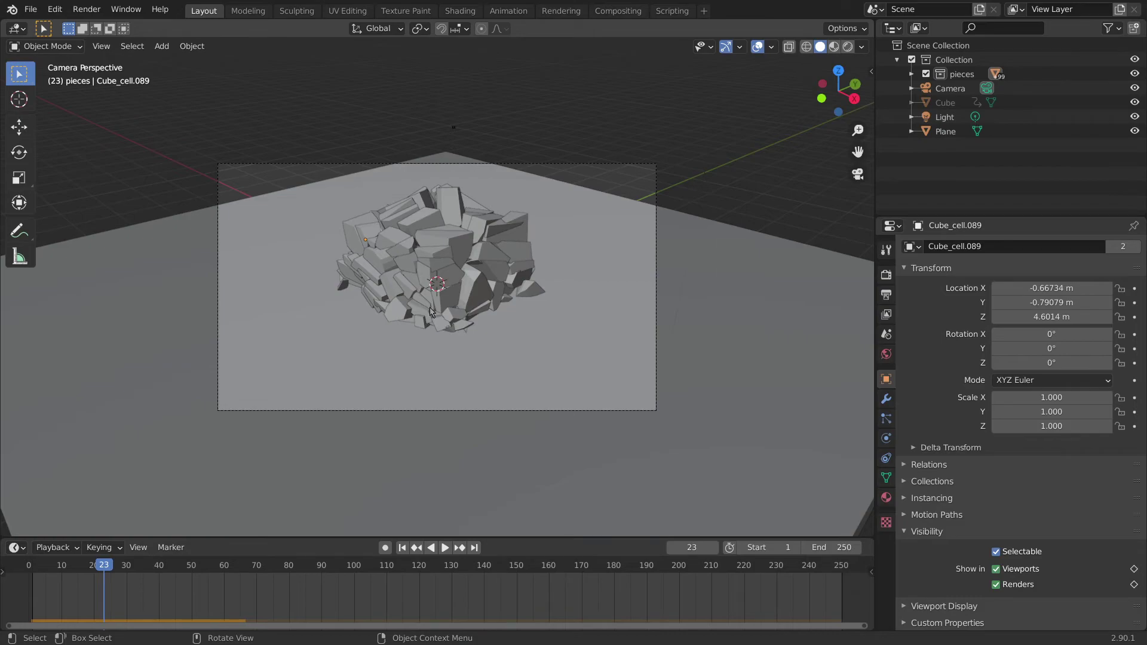
- Play the shattering onward from frame 23 and examine how the pieces spread across the whole plane
scroll(432, 312, "up", 2)
scroll(525, 345, "down", 5)
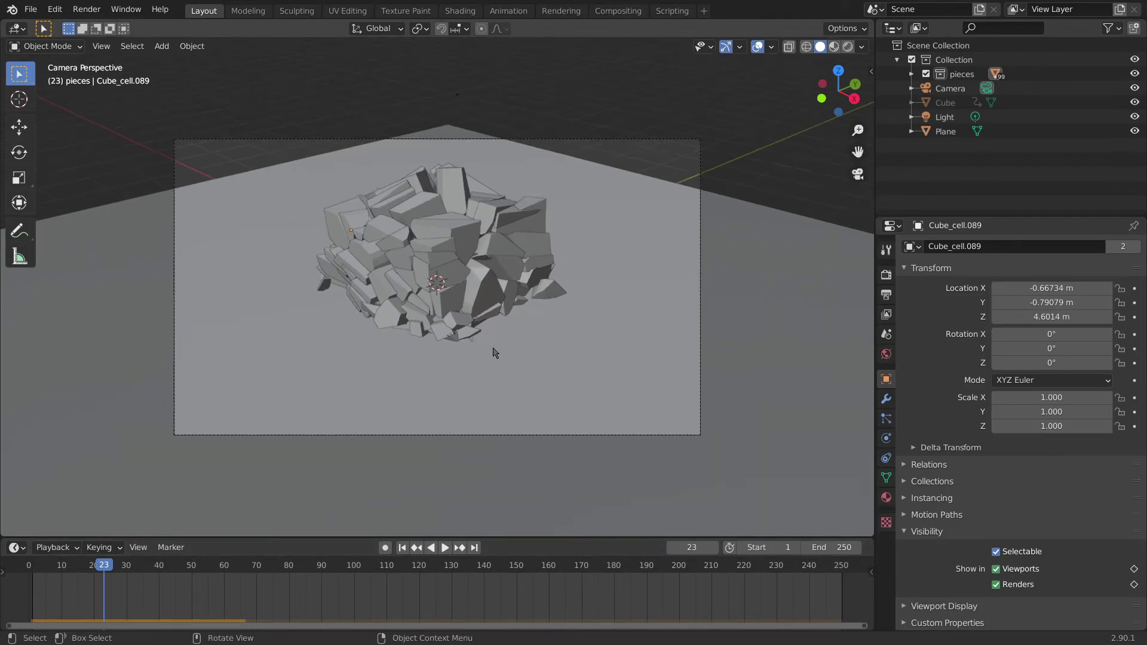
middle_click_drag(525, 346, 538, 326)
key("space")
key("space")
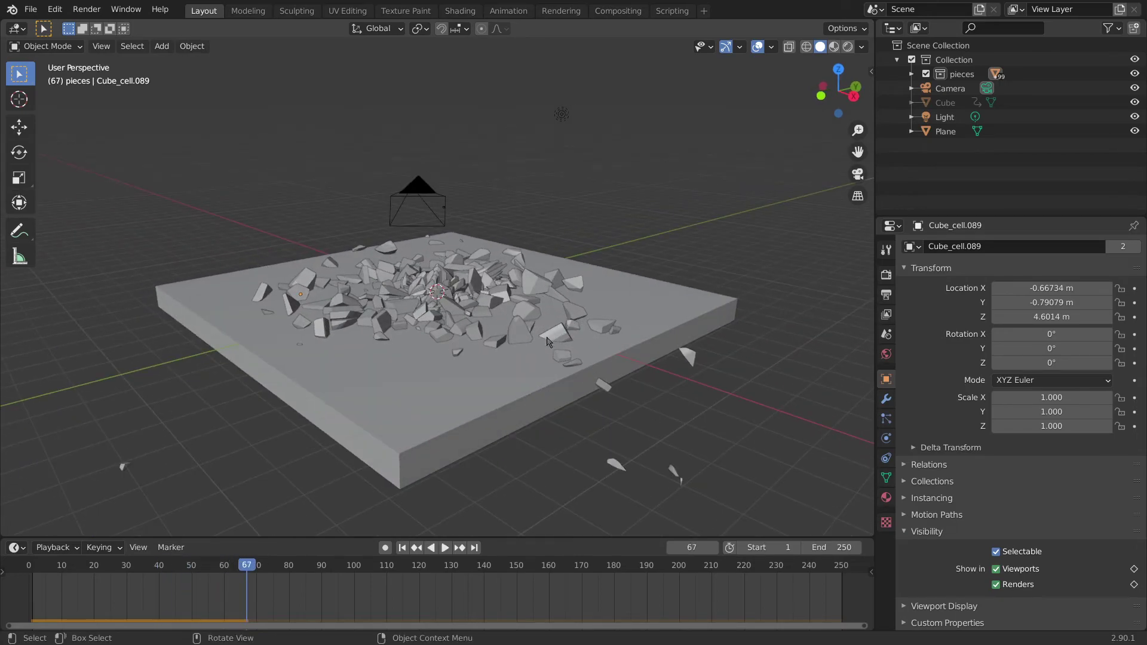
- Scale the plane up uniformly to a scale of about 15.1
left_click(444, 395)
middle_click_drag(444, 394, 364, 417)
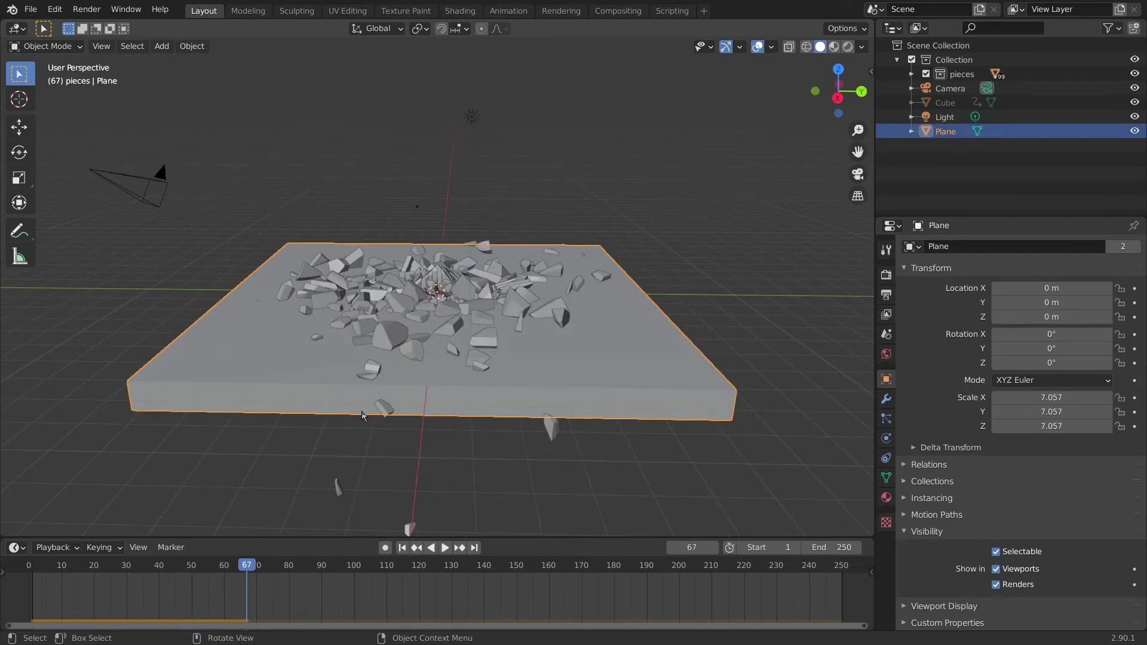
left_click(68, 564)
key("s")
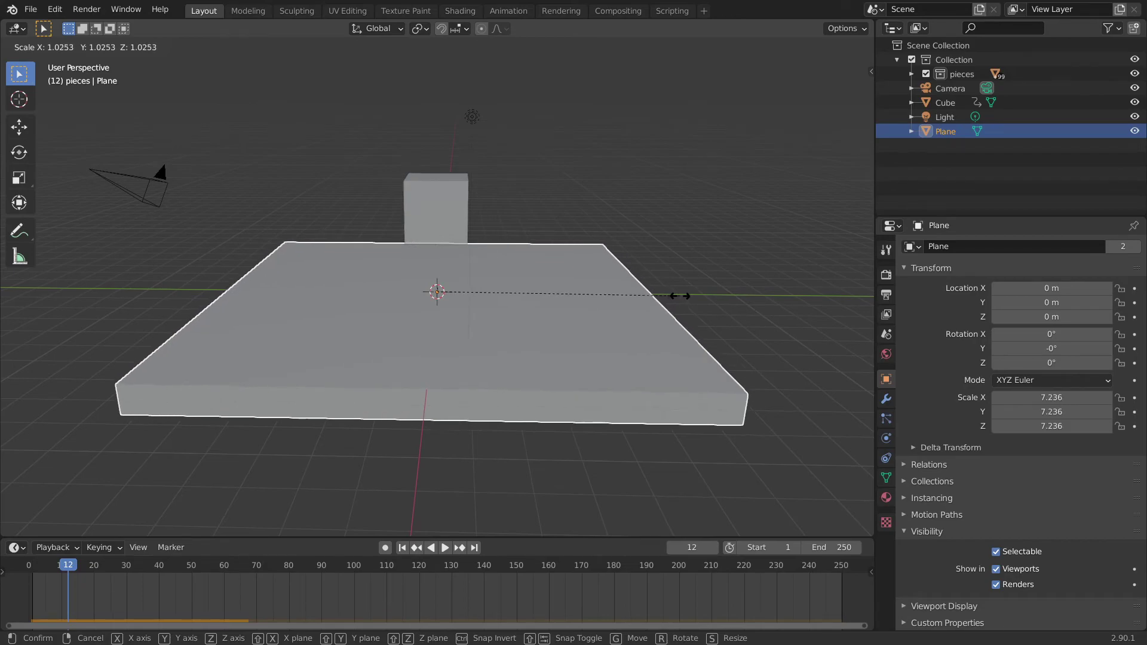
left_click(71, 281)
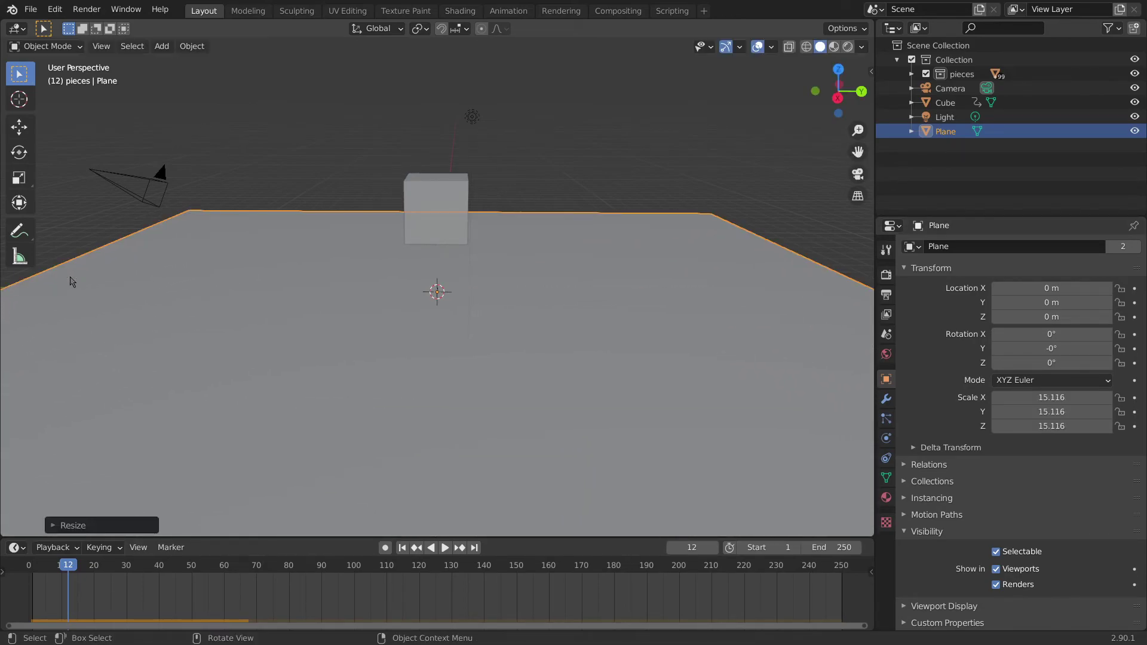
- Raise the camera along the global Z axis to about 5.46 m, judging the framing through the camera view at frame 19
key("KP_0")
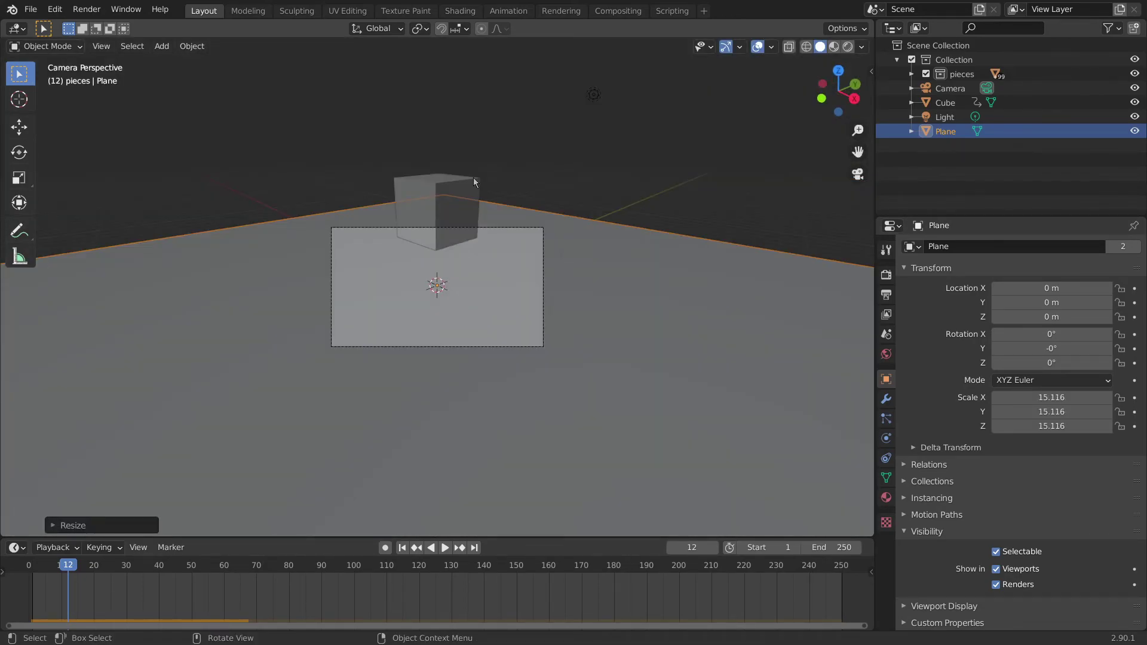
left_click_drag(67, 567, 94, 568)
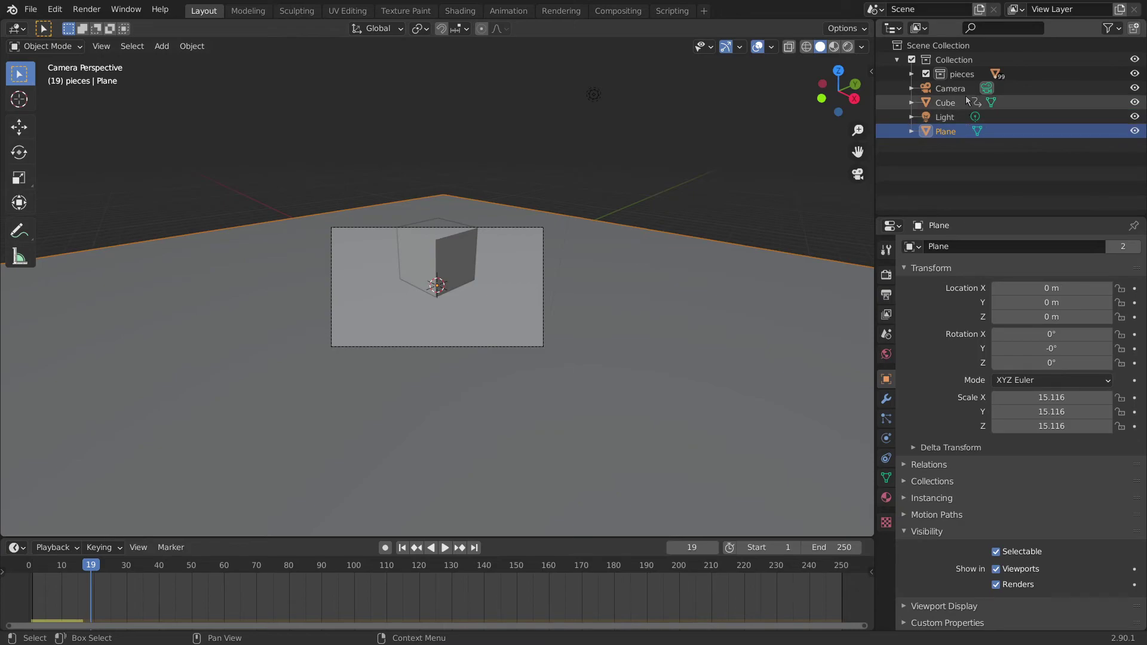
left_click(950, 88)
key("g")
key("z")
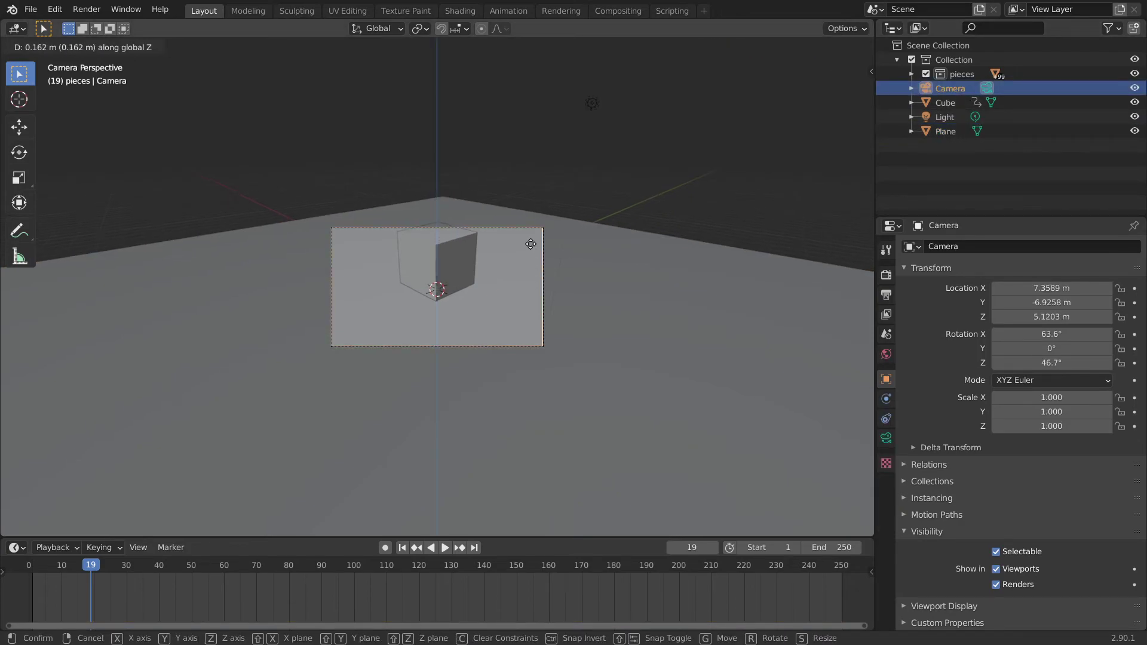
left_click(38, 554)
- Play the animation from the first frame through the camera view to about frame 86 to check the framing
left_click_drag(38, 559, 99, 565)
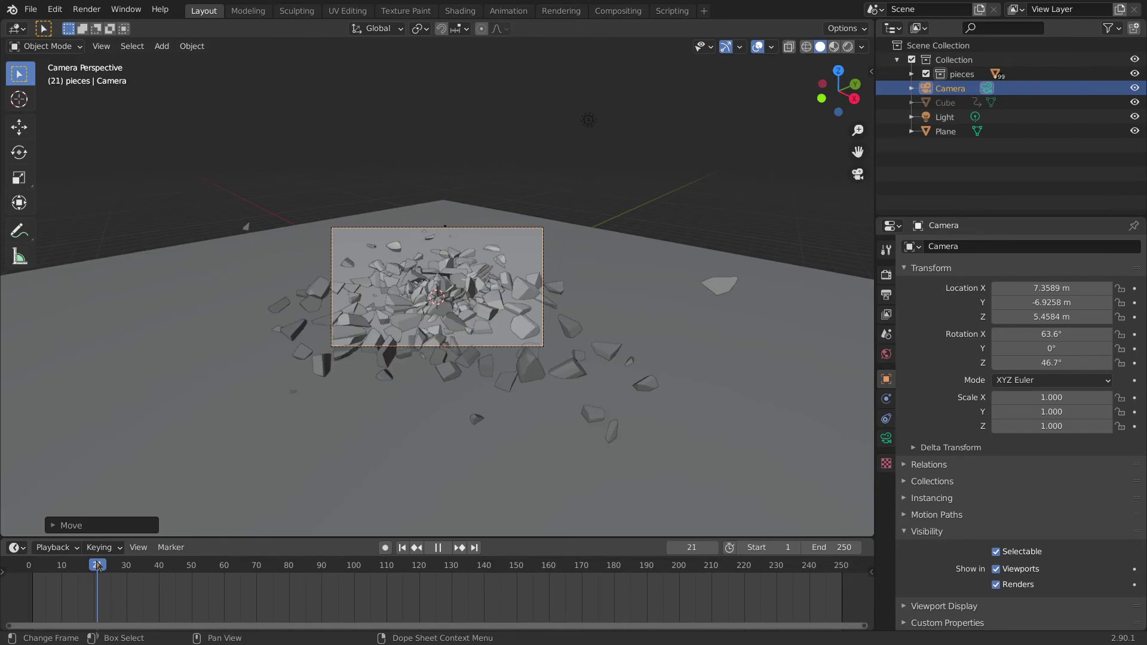
key("shift+Left")
key("space")
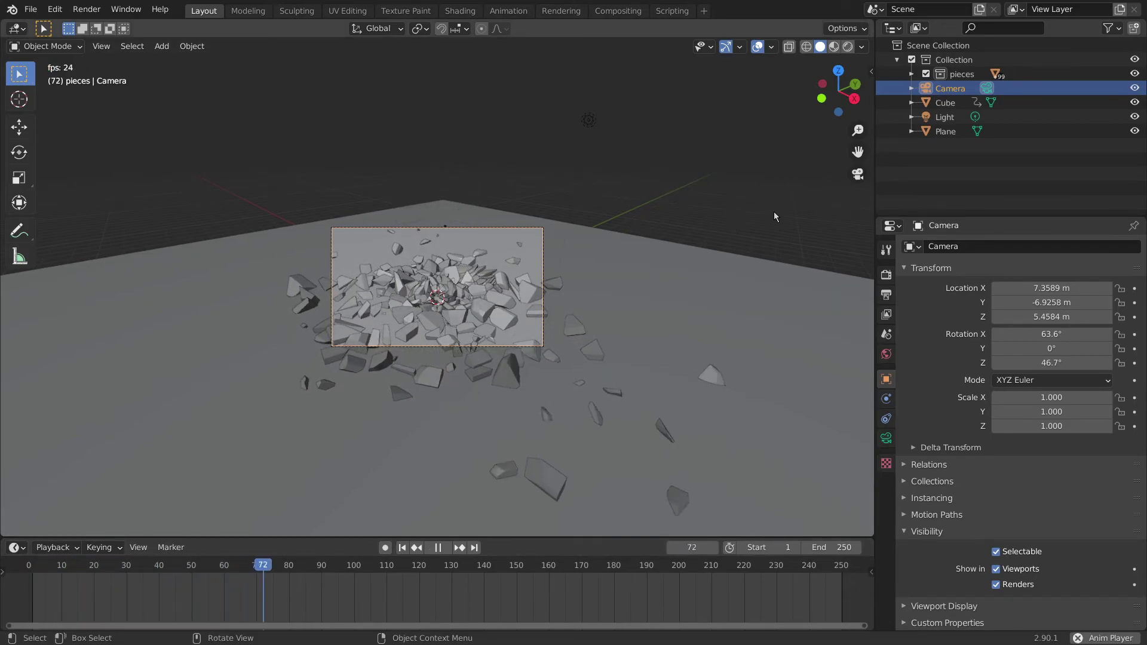
key("space")
scroll(637, 224, "up", 3)
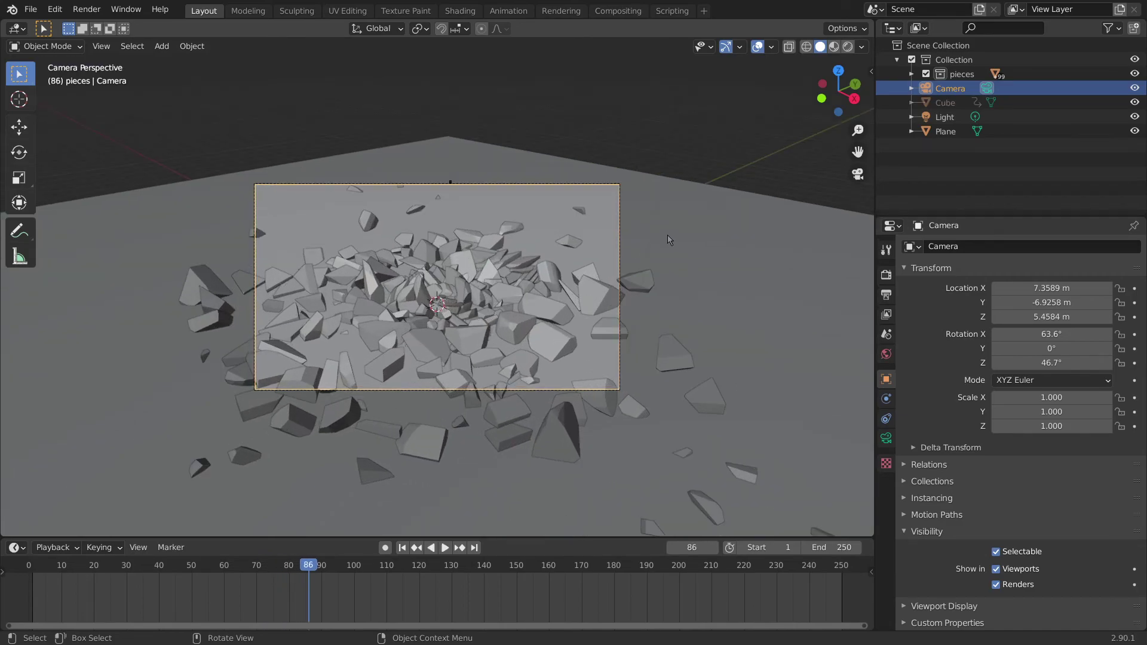
- Show the viewport in rendered shading and set the base color of the Cube's material to bright green
left_click(848, 47)
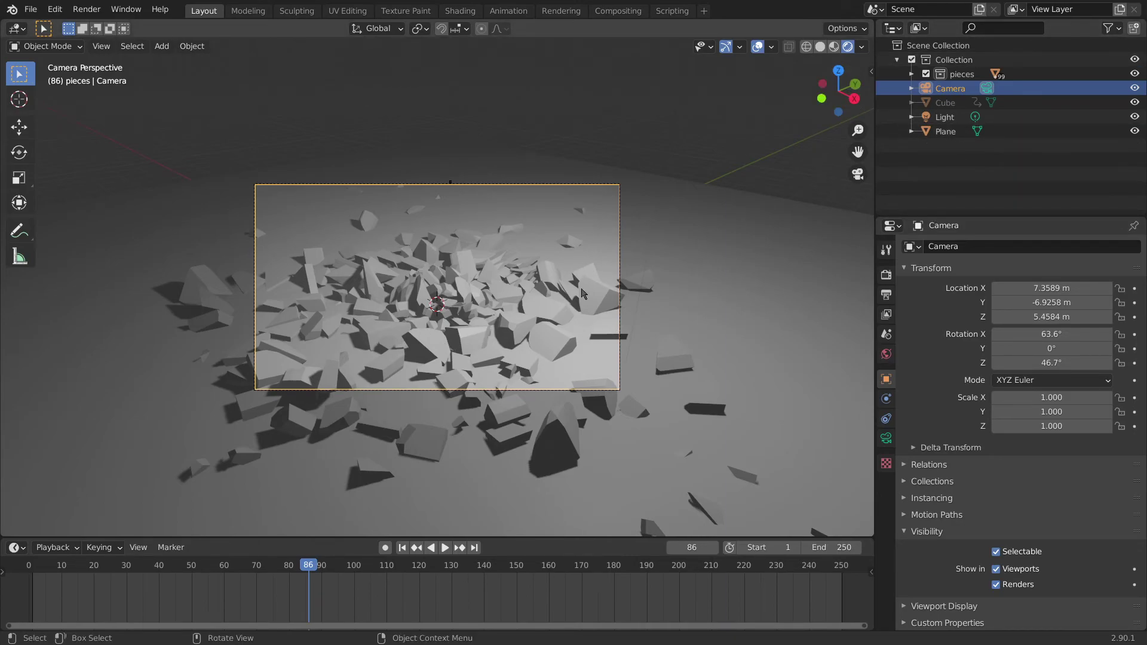
left_click(441, 348)
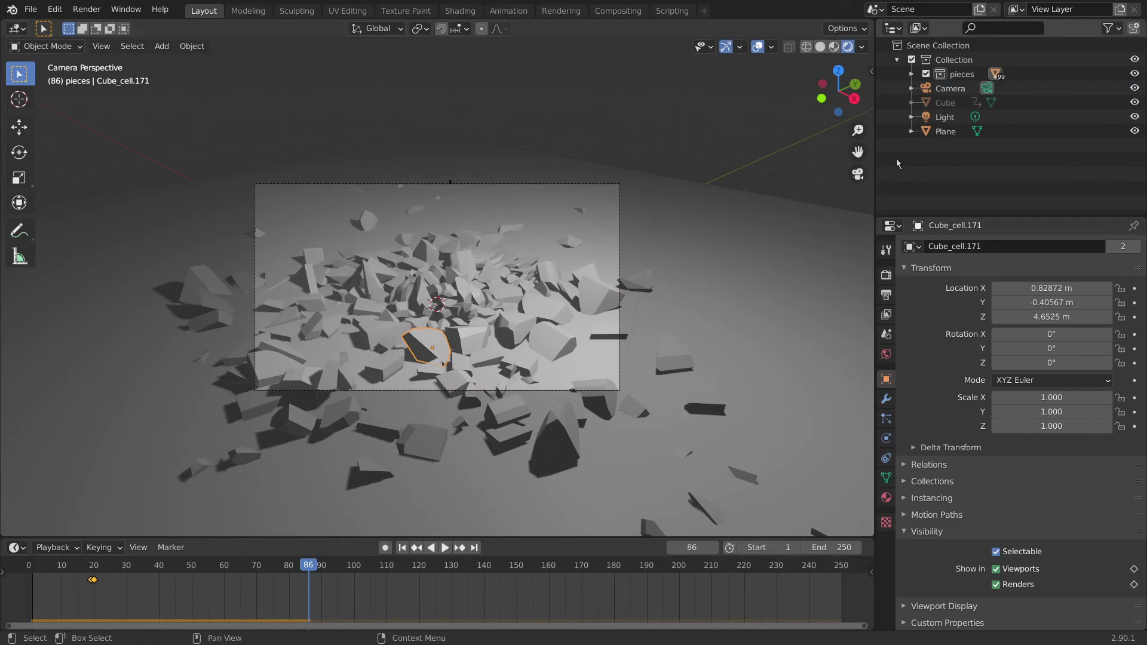
left_click(950, 107)
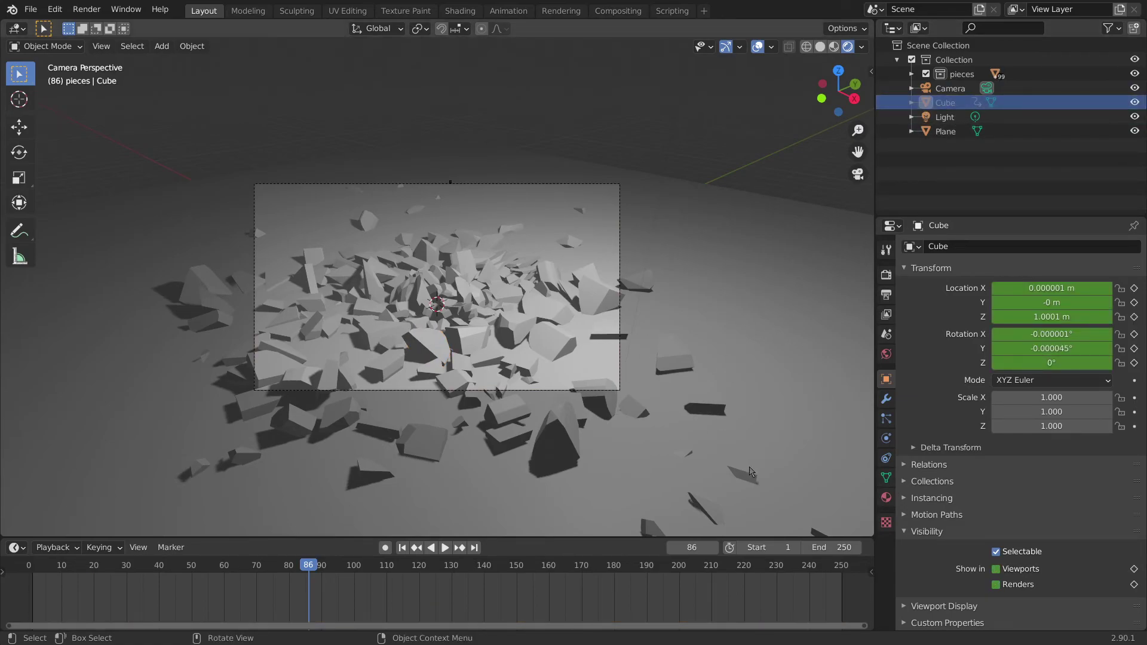
left_click(886, 498)
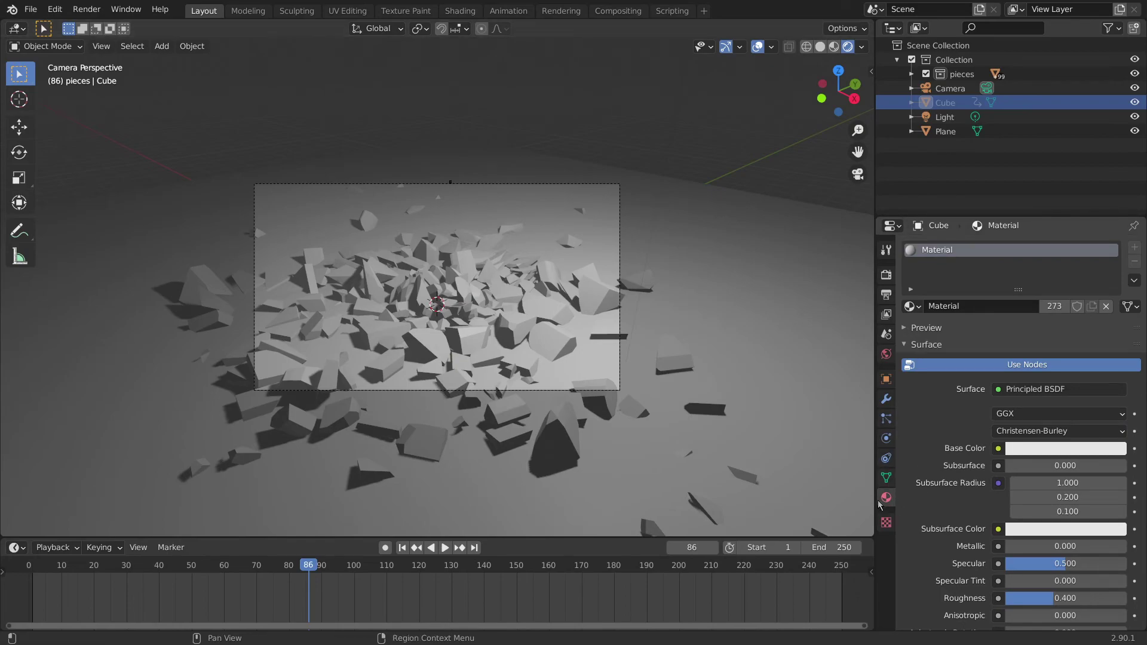
left_click(1033, 449)
left_click(1007, 266)
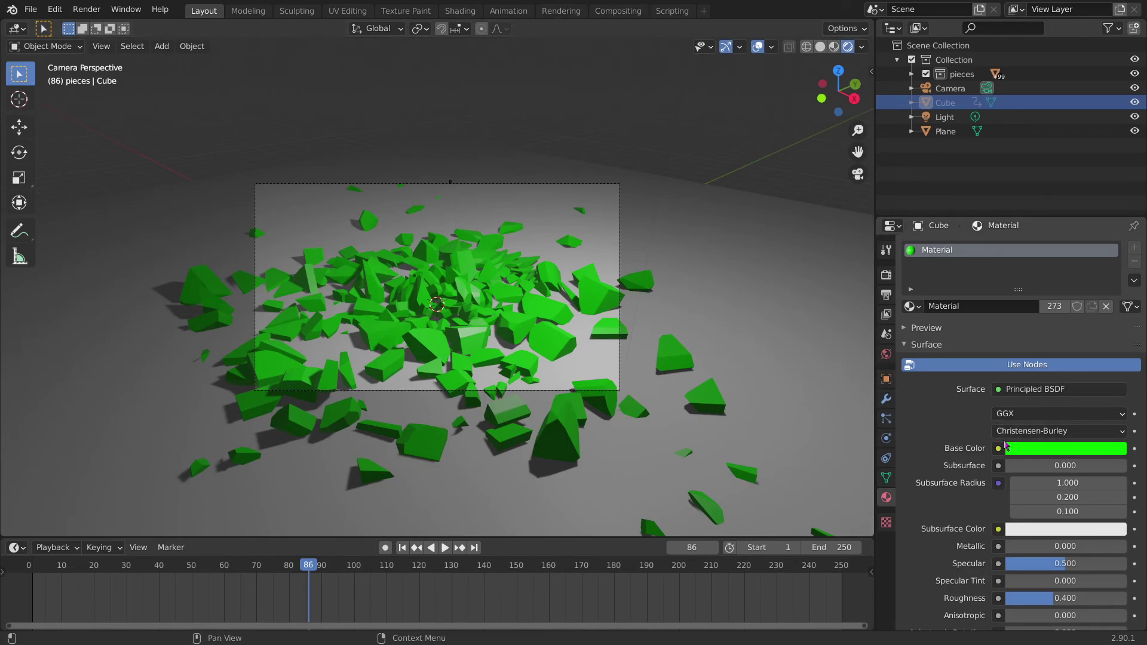
- Change the base color of the Cube's material to a light purple with hue 0.718, saturation 0.329 and value 0.906
left_click(1041, 448)
left_click_drag(1076, 297, 1070, 290)
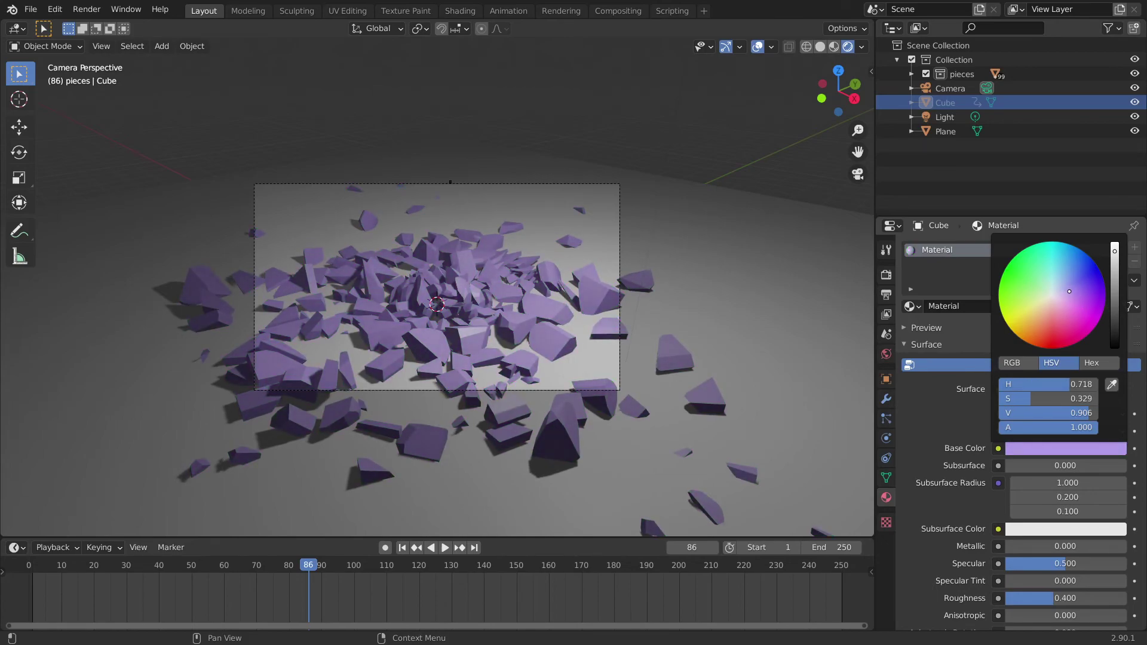
- Set the base color of the Plane's material to black with value 0.000 and its roughness to 1.000
left_click(946, 132)
left_click(1002, 306)
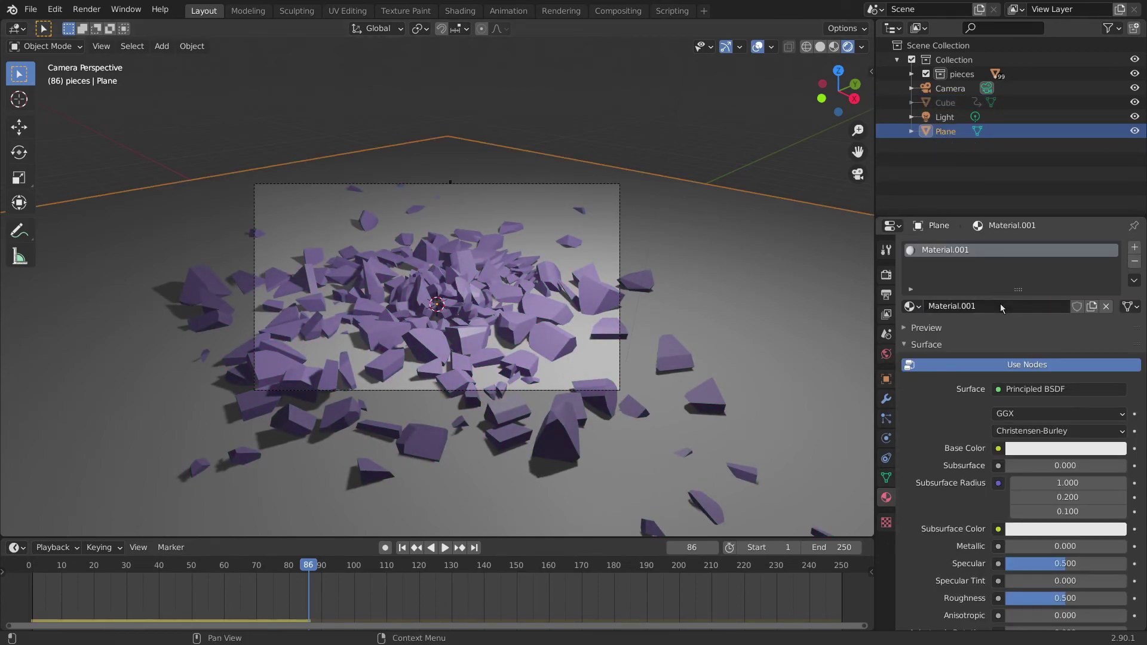
left_click(1034, 449)
left_click_drag(1052, 344, 1055, 348)
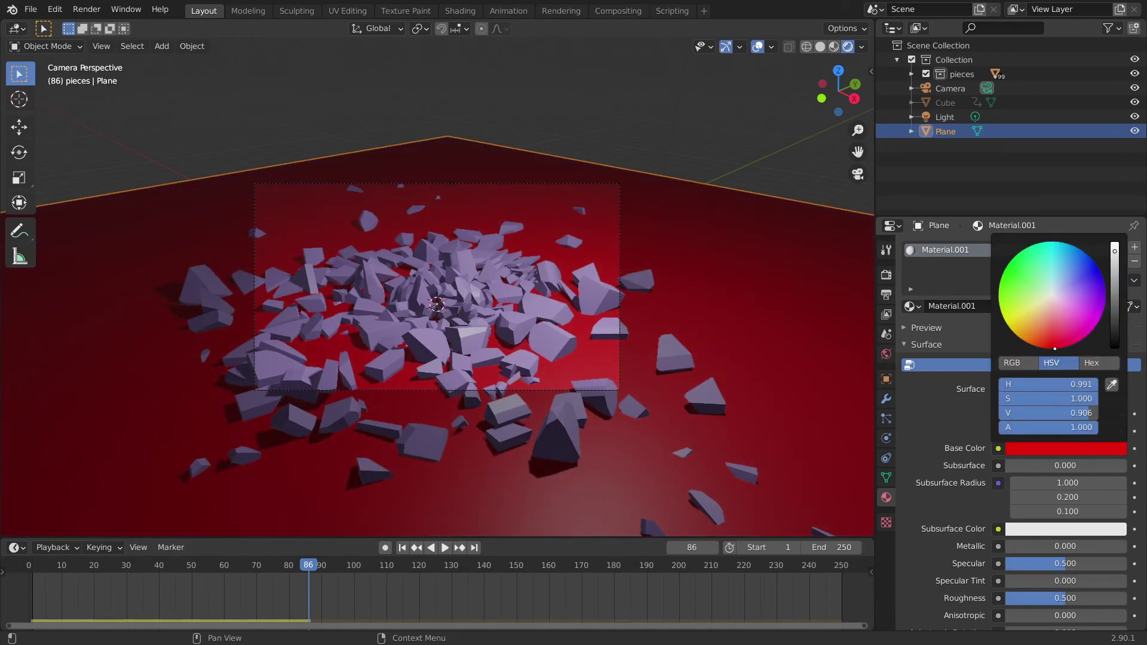
left_click_drag(1115, 299, 1109, 348)
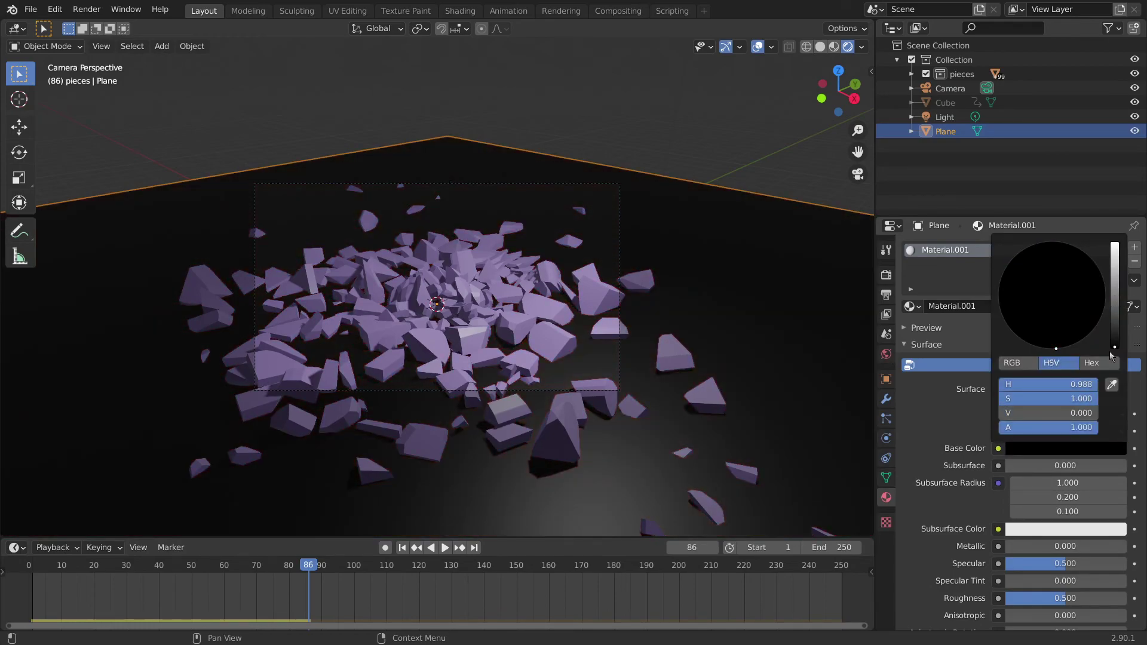
scroll(1043, 511, "down", 4)
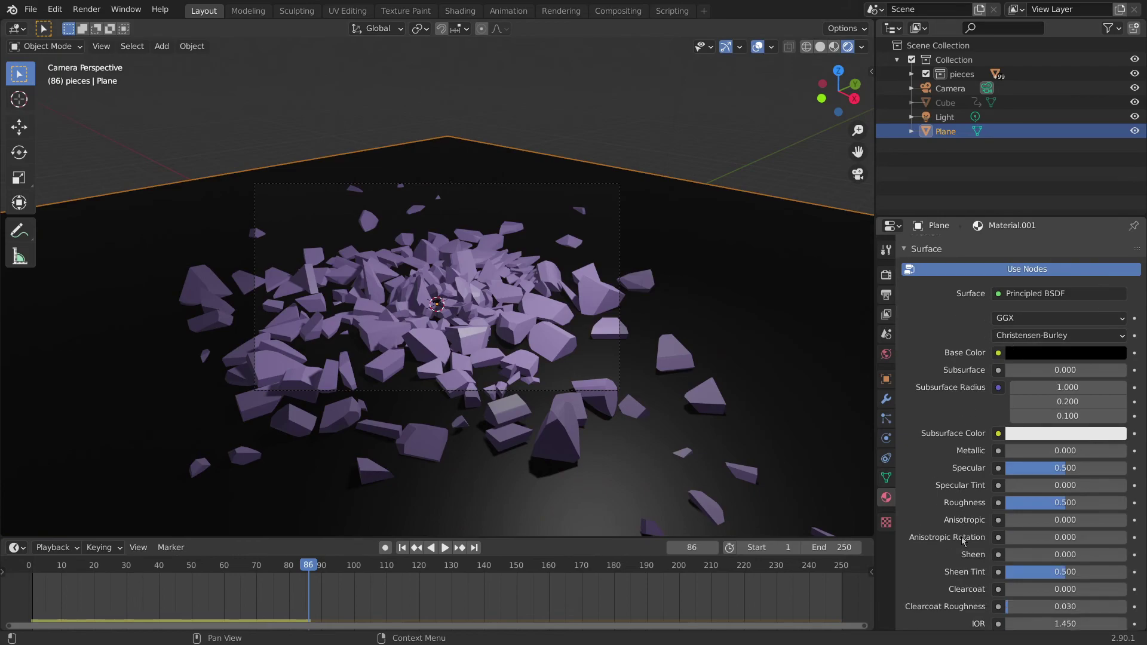
left_click_drag(1043, 507, 1129, 507)
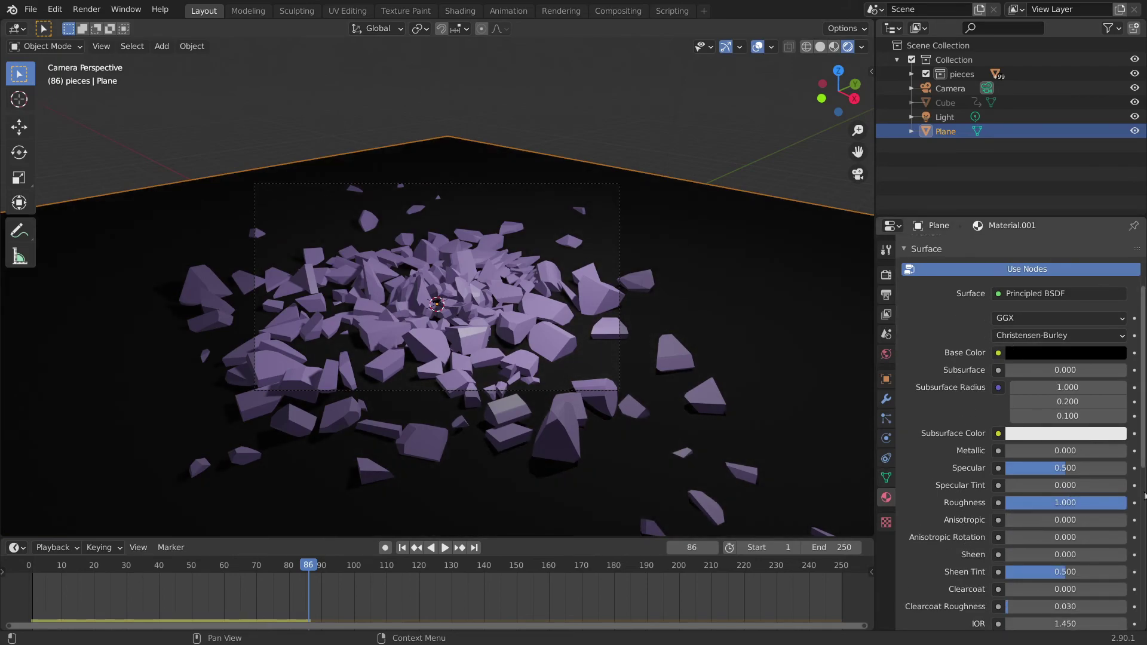
- Play the opening of the animation repeatedly in rendered shading to check the purple cube shattering on the black floor
left_click(36, 571)
key("space")
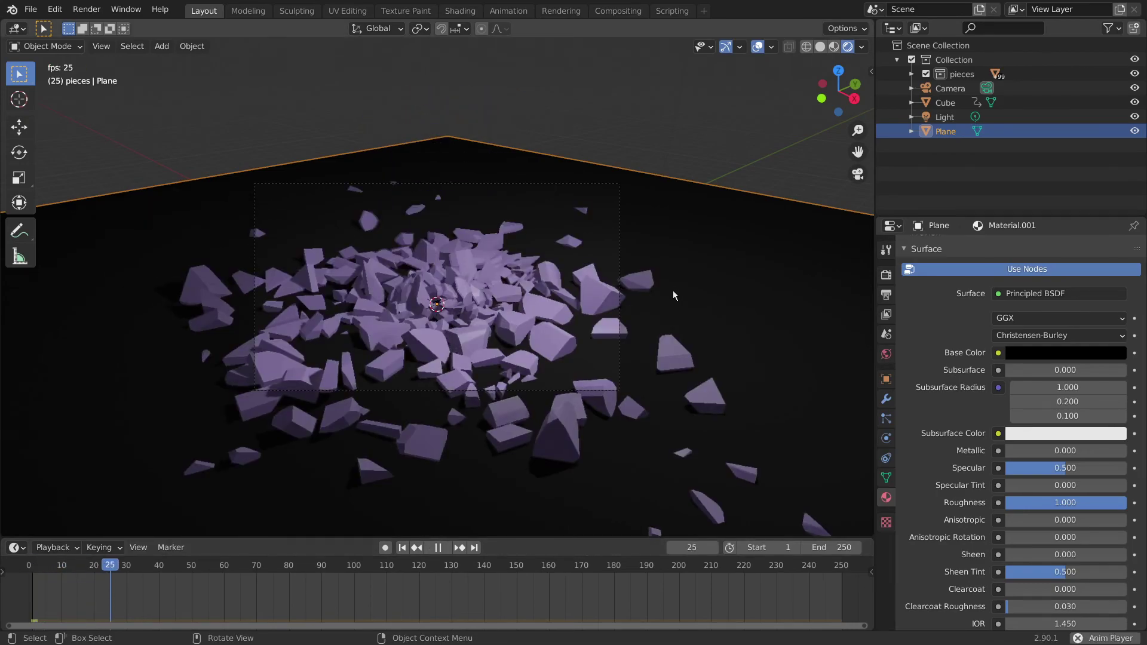
left_click(35, 571)
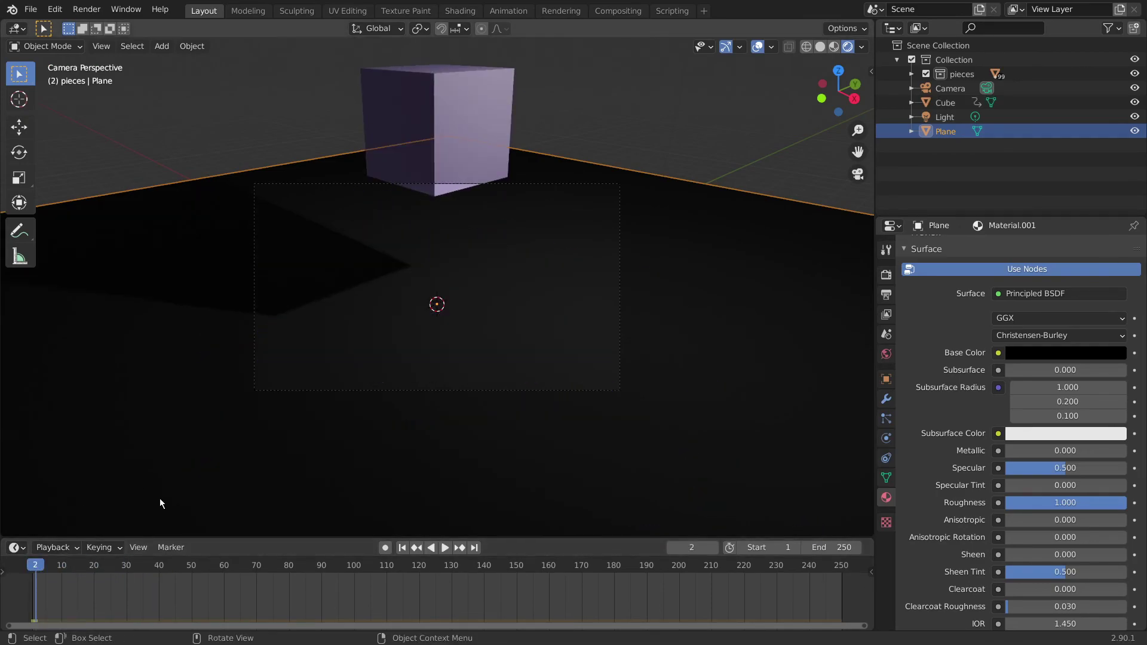
key("space")
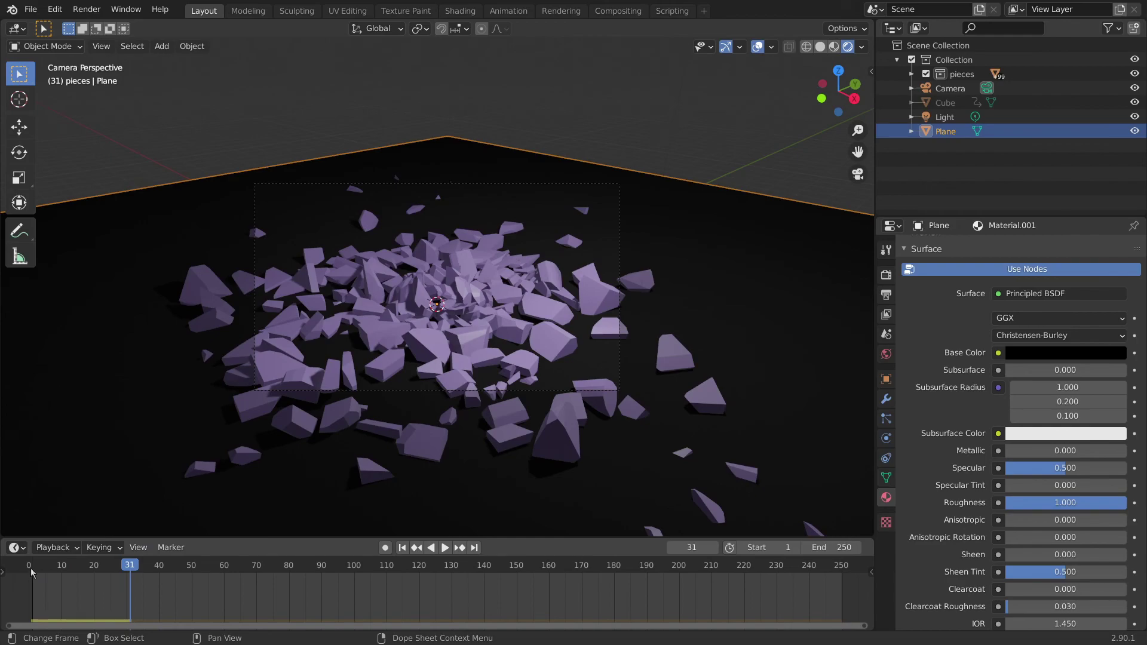
key("shift+Left")
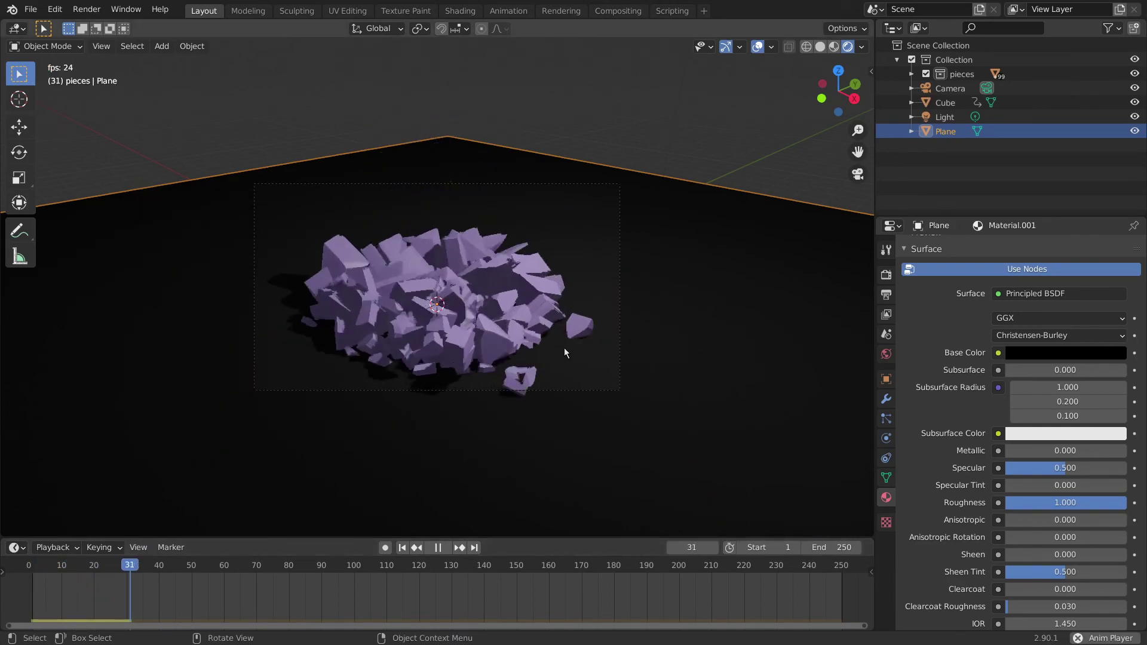
key("space")
- Replay the animation from the start, running the last pass to frame 107, to check how the pieces scatter and settle
left_click(29, 571)
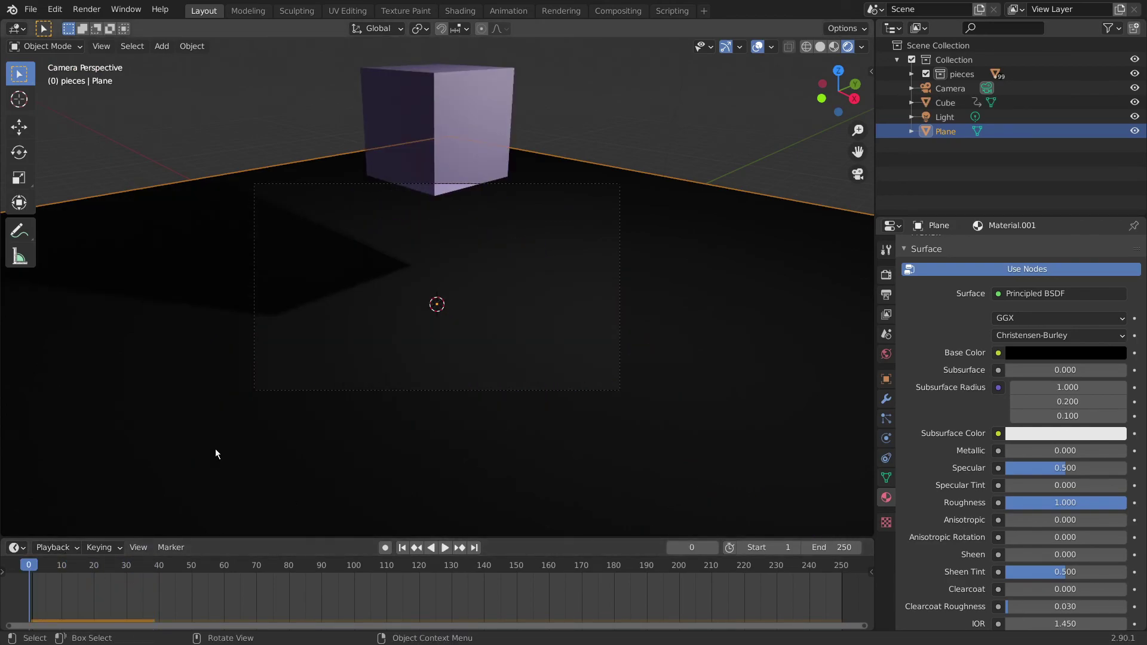
key("space")
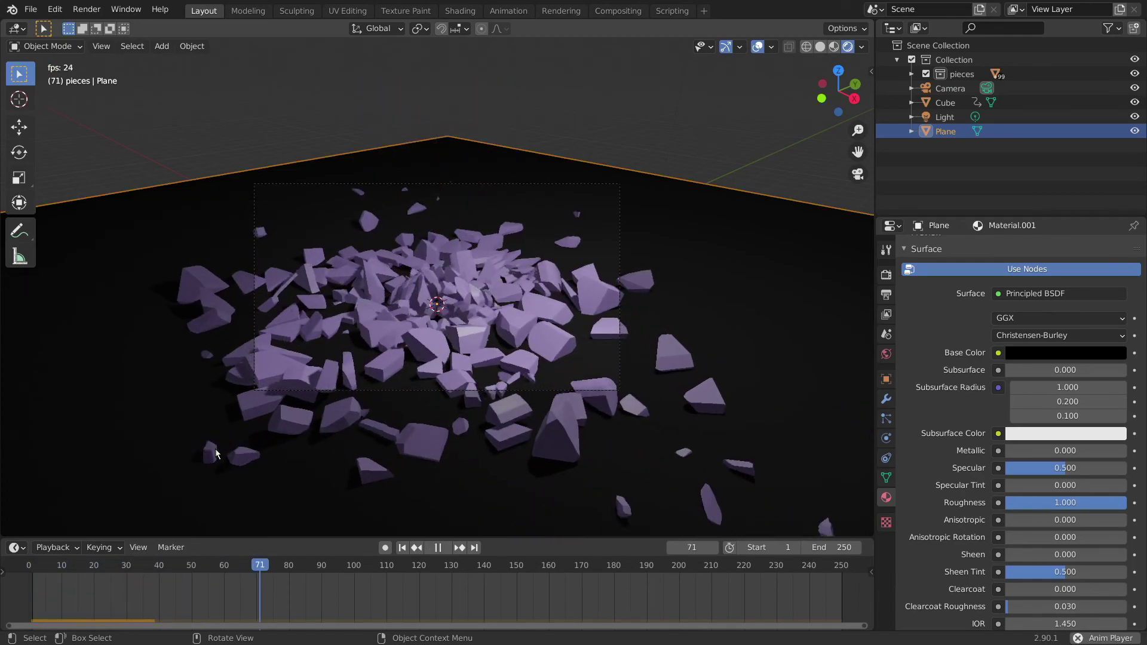
key("space")
left_click(30, 566)
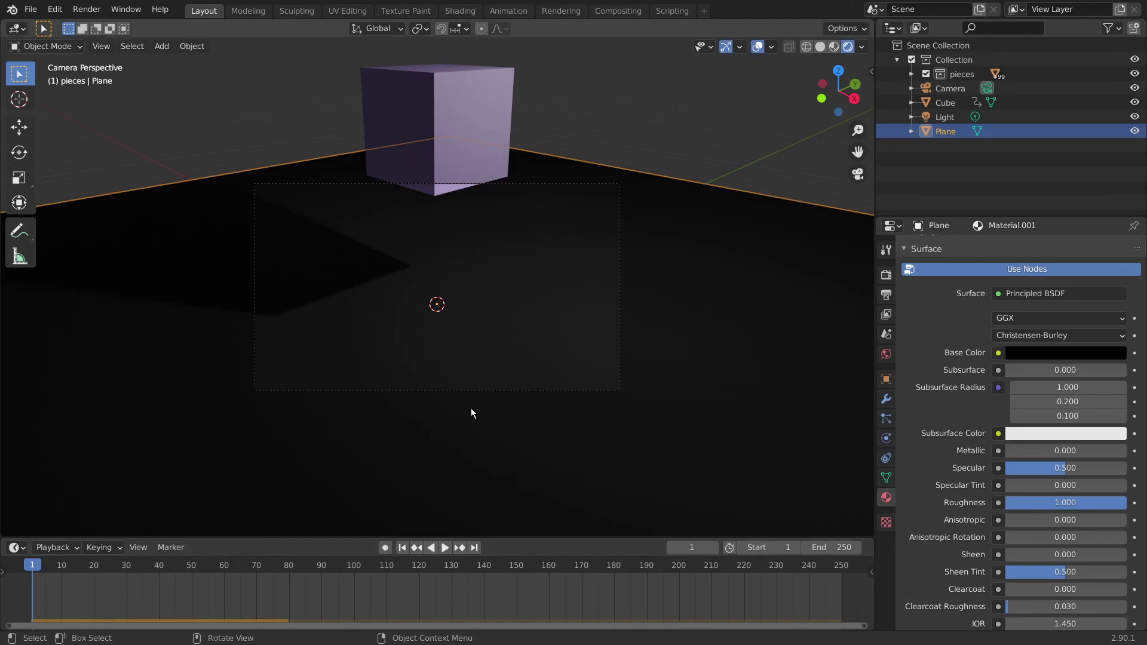
key("space")
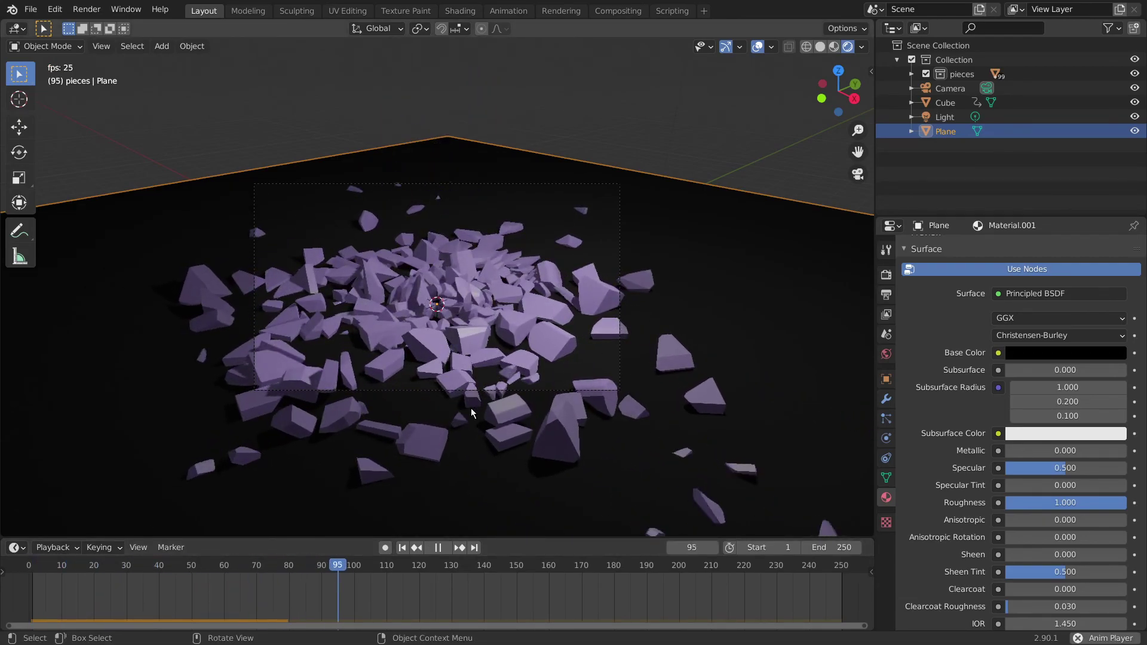
key("space")
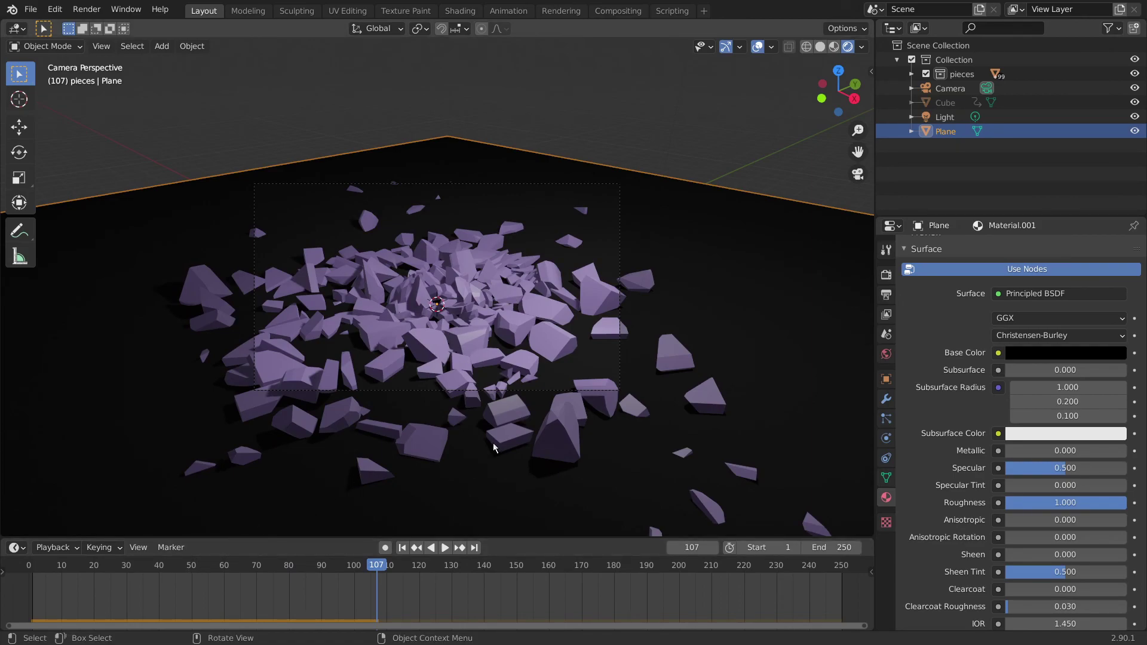
- Review the shatter once more from the beginning and stop at frame 51
left_click(34, 567)
key("space")
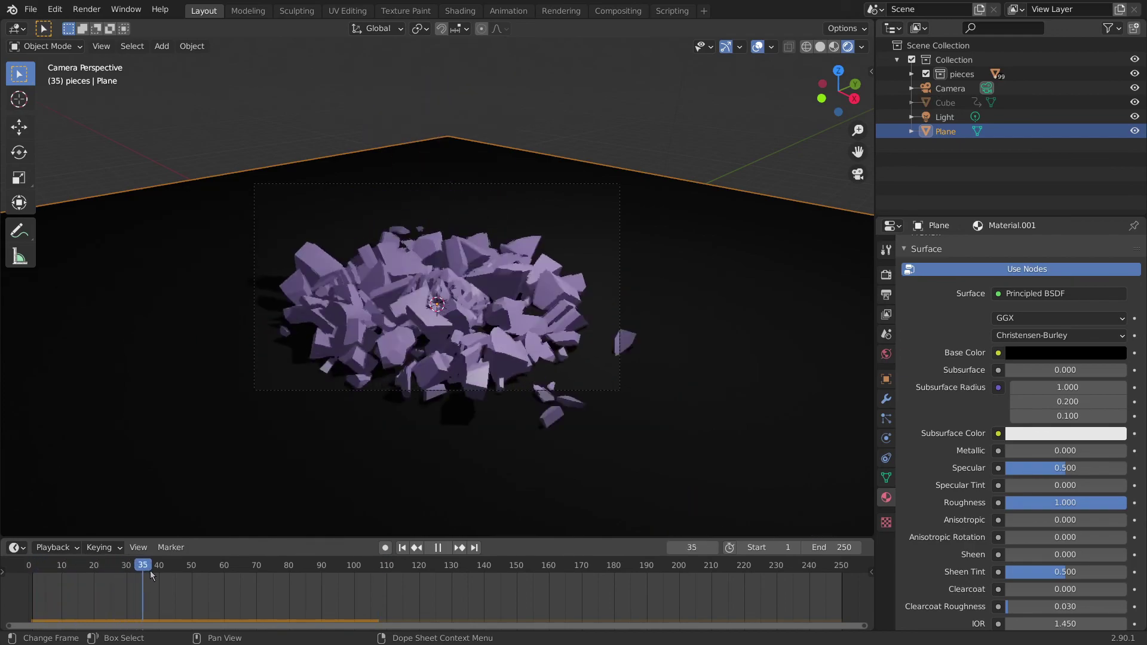
key("space")
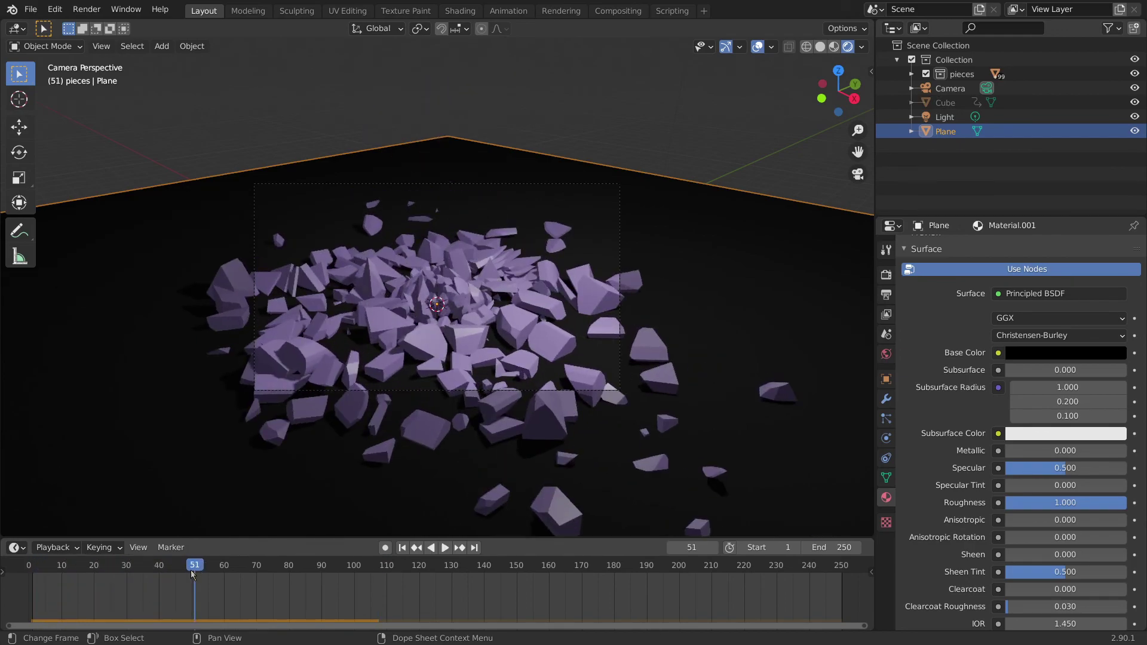